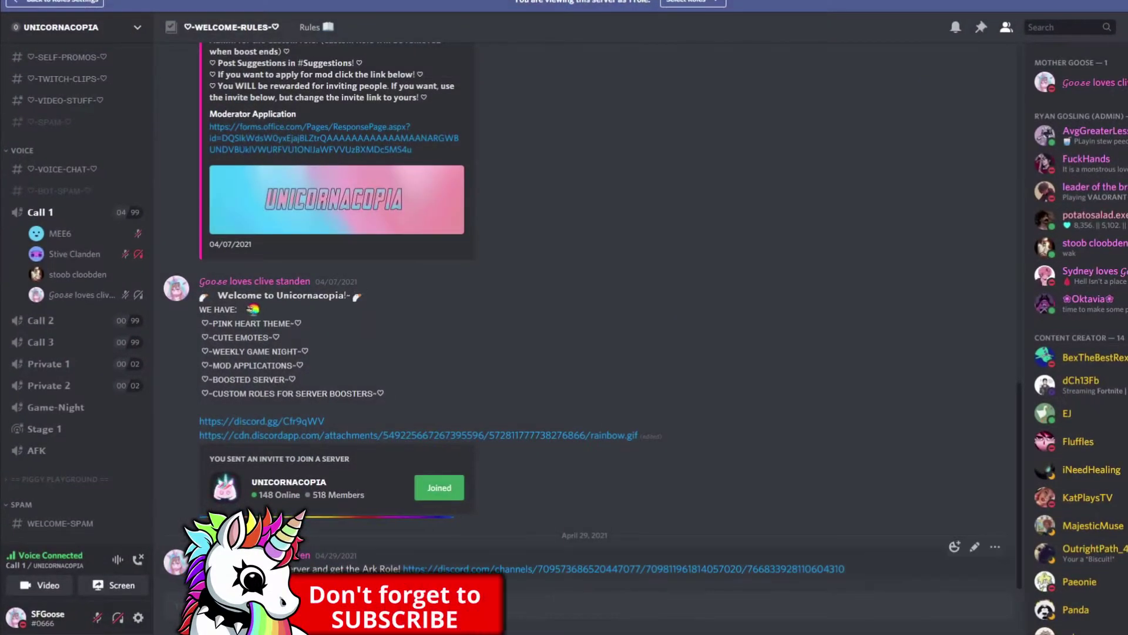
# Open the VIDEO-STUFF text channel of the Unicornacopia server to view its shared links and clips.
pyautogui.scroll(3, 86, 259)
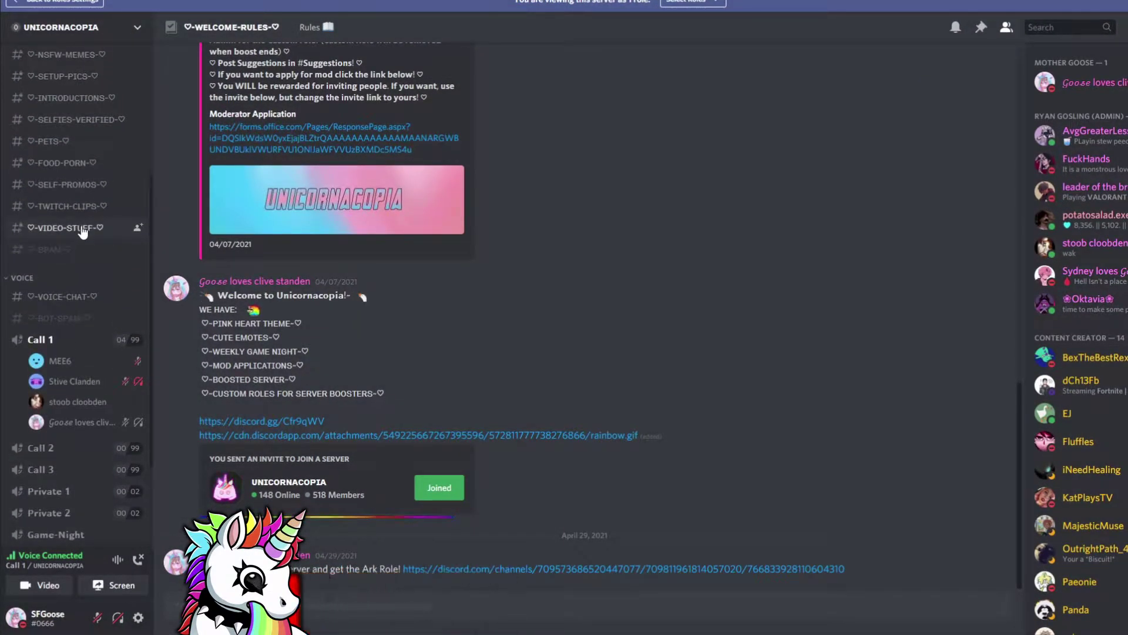
pyautogui.click(82, 229)
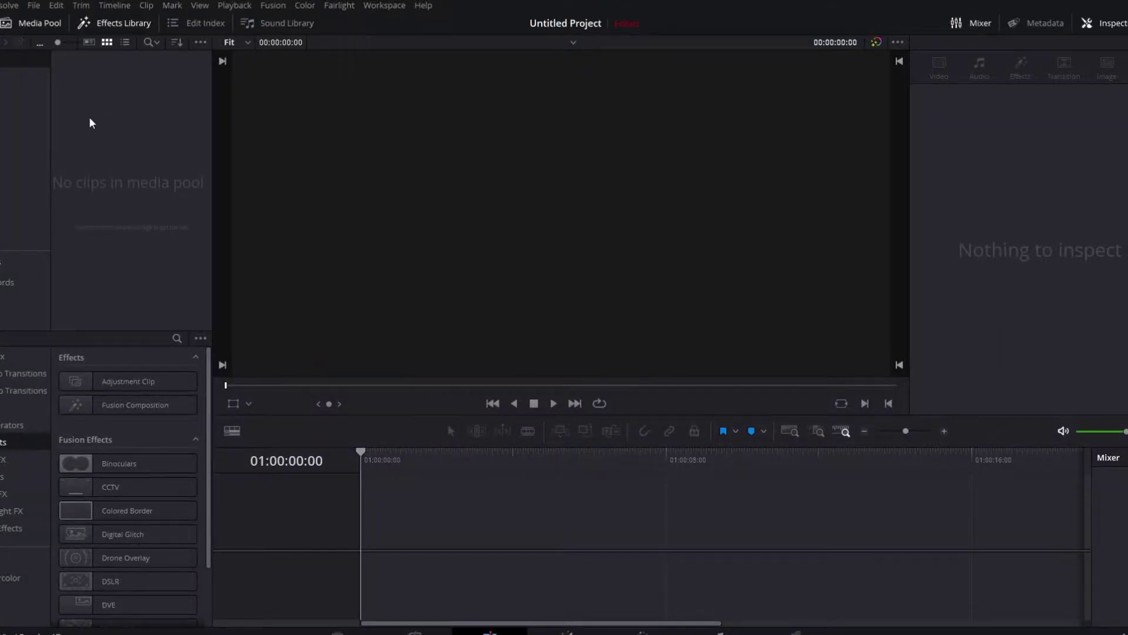
# Switch to DaVinci Resolve and select the GFUEL 1 and GFUEL 2 videos in the GFUEL folder for media import.
pyautogui.click(33, 5)
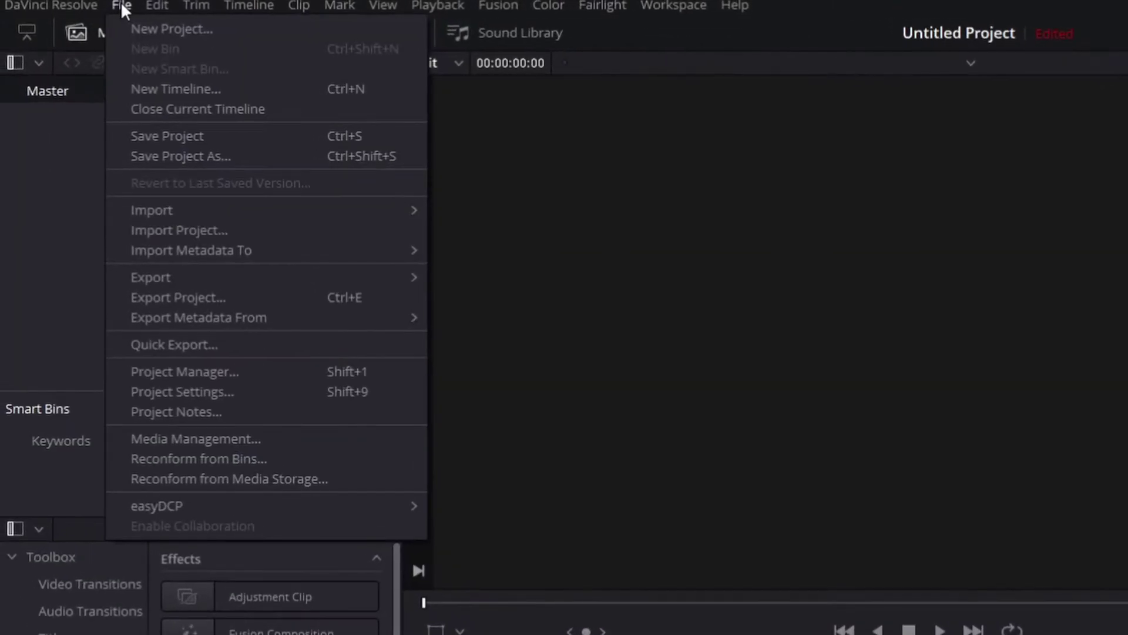
pyautogui.moveTo(93, 136)
pyautogui.click(506, 236)
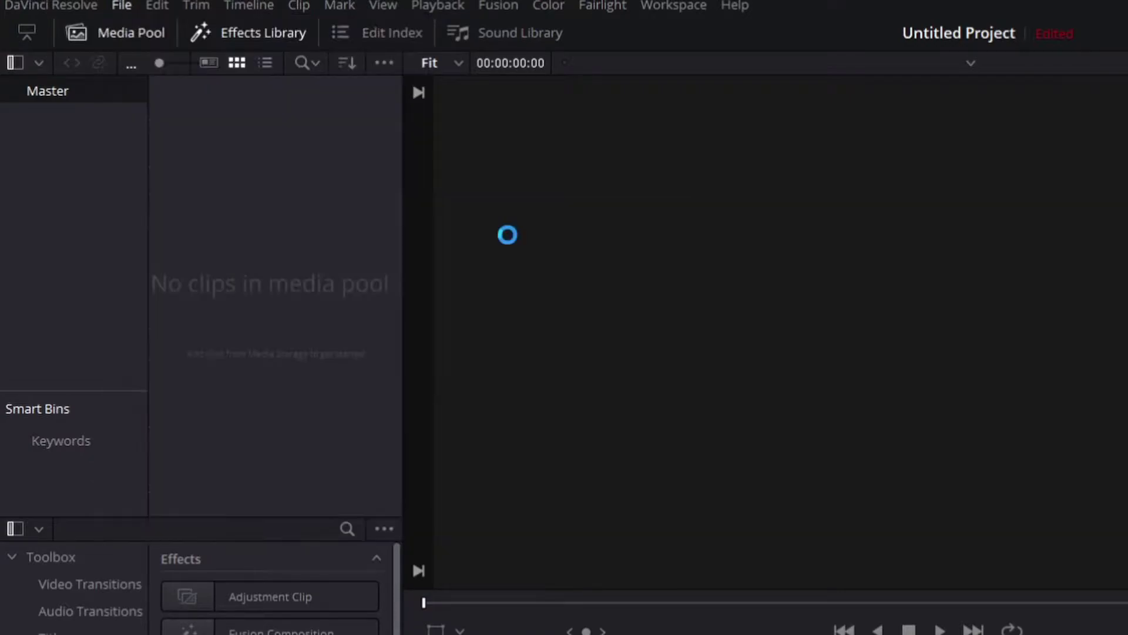
pyautogui.moveTo(386, 172); pyautogui.dragTo(257, 186)
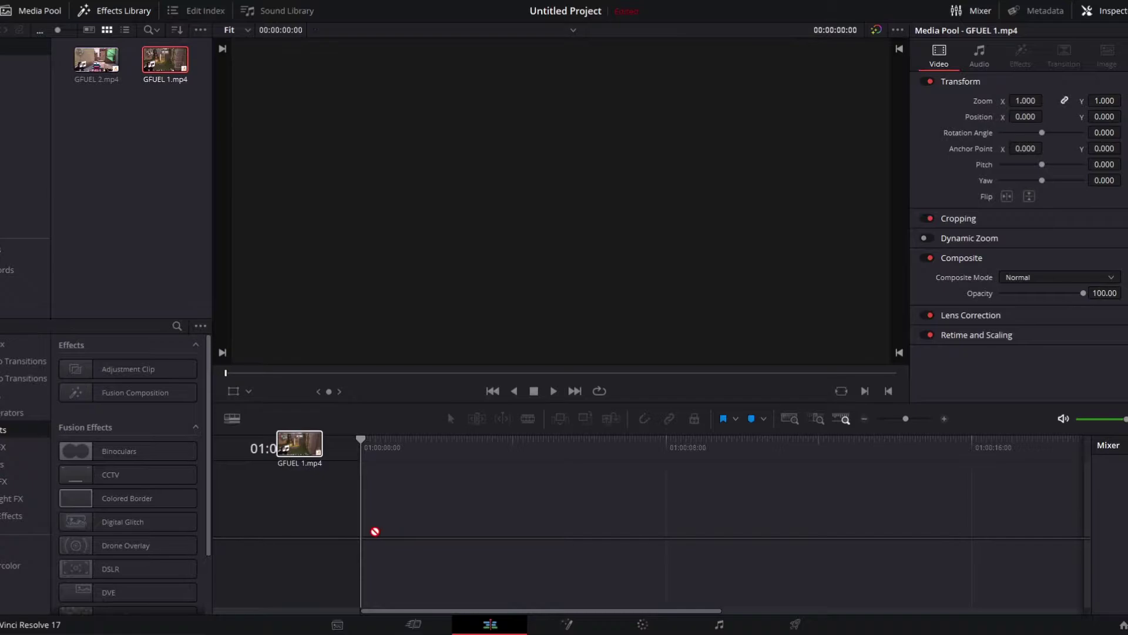
# Place GFUEL 1.mp4 at the start of the timeline and GFUEL 2.mp4 directly after it.
pyautogui.moveTo(375, 531); pyautogui.dragTo(372, 530)
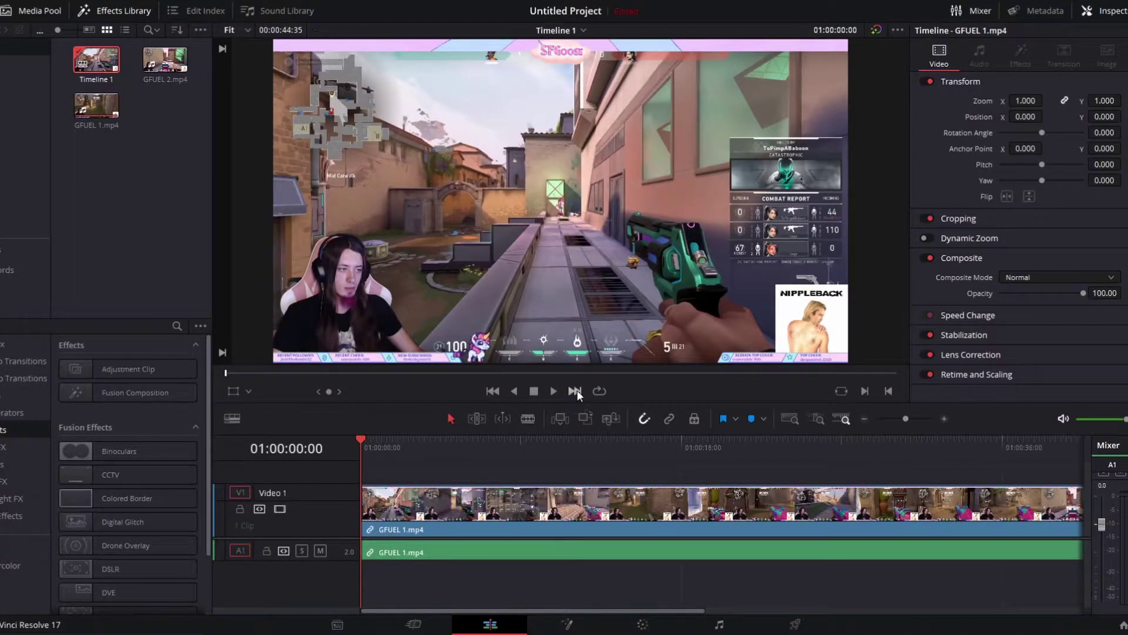
pyautogui.click(575, 391)
pyautogui.moveTo(165, 59); pyautogui.dragTo(723, 500)
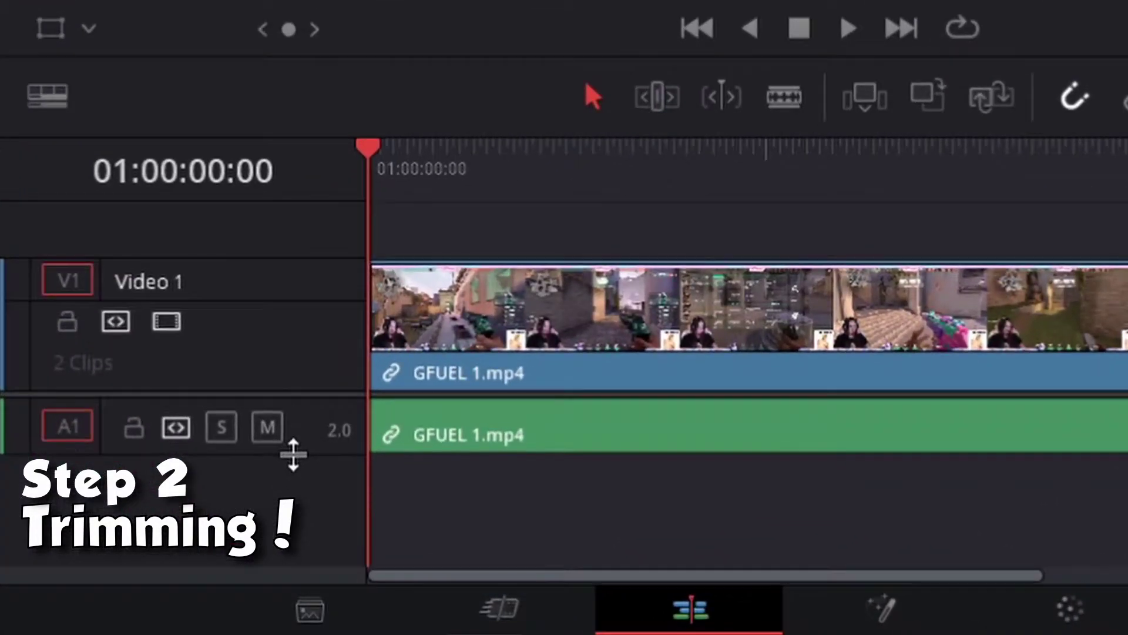
# Enlarge the Audio 1 track to show its waveform, and move the playhead back to 01:00:00:00.
pyautogui.moveTo(294, 454); pyautogui.dragTo(316, 620)
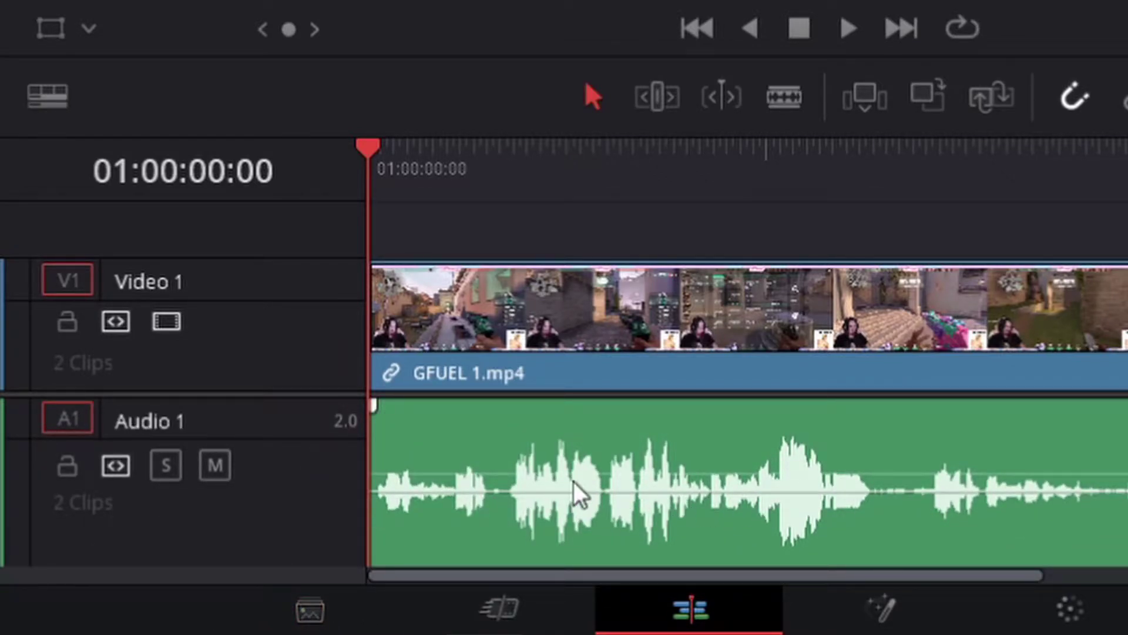
pyautogui.click(485, 170)
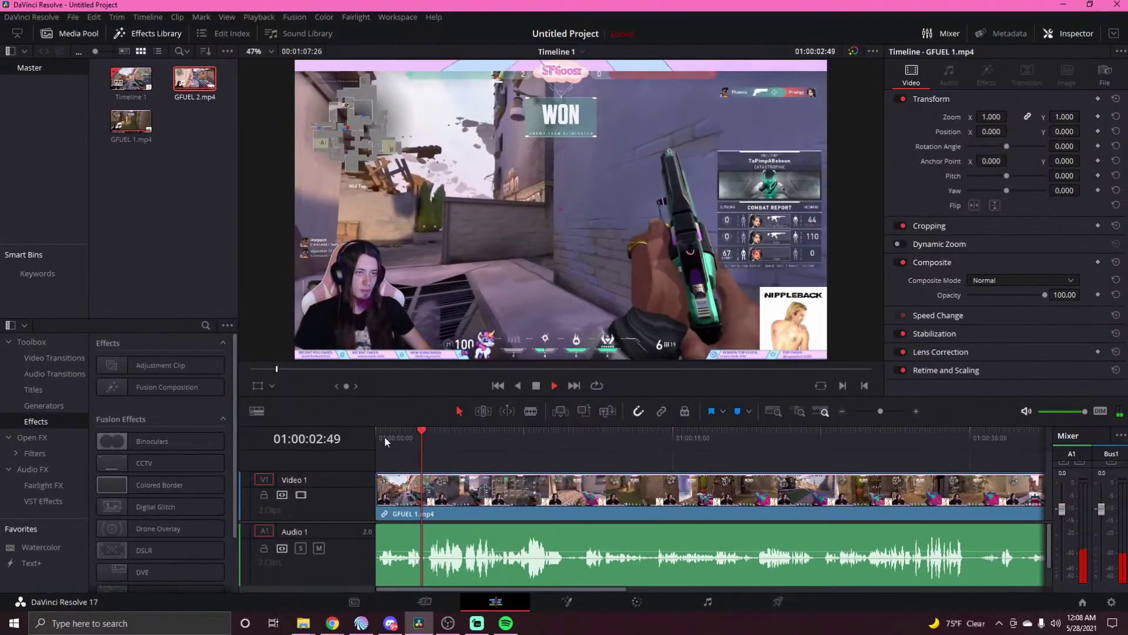
pyautogui.click(376, 171)
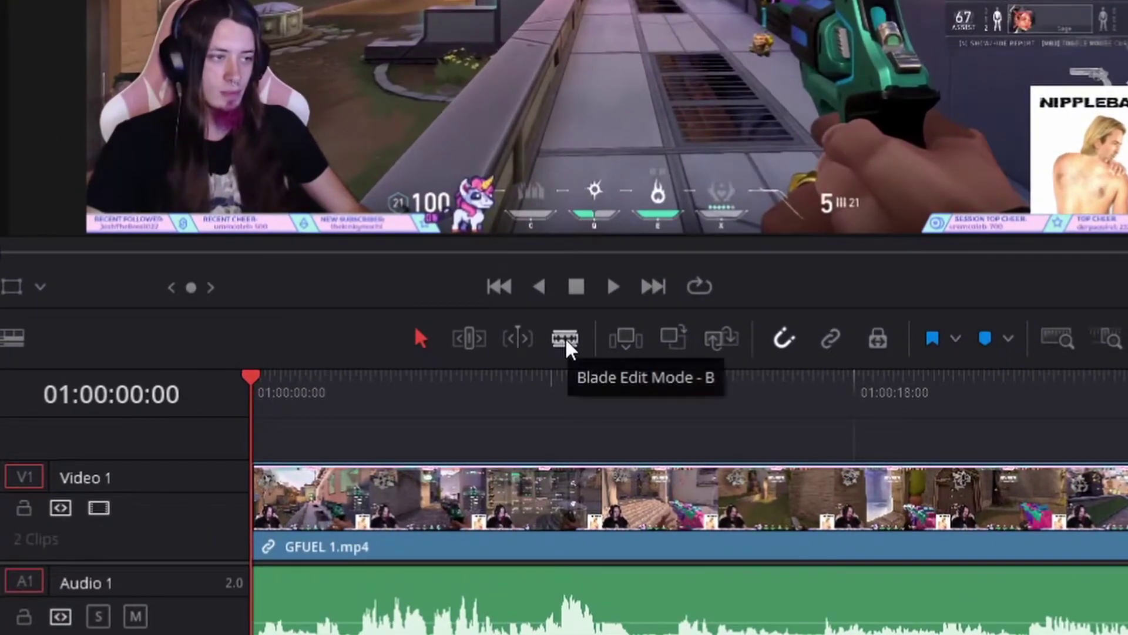
# Split GFUEL 2.mp4 at about 01:00:48:03 with the blade and ripple delete the part before the cut, including its audio.
pyautogui.click(530, 412)
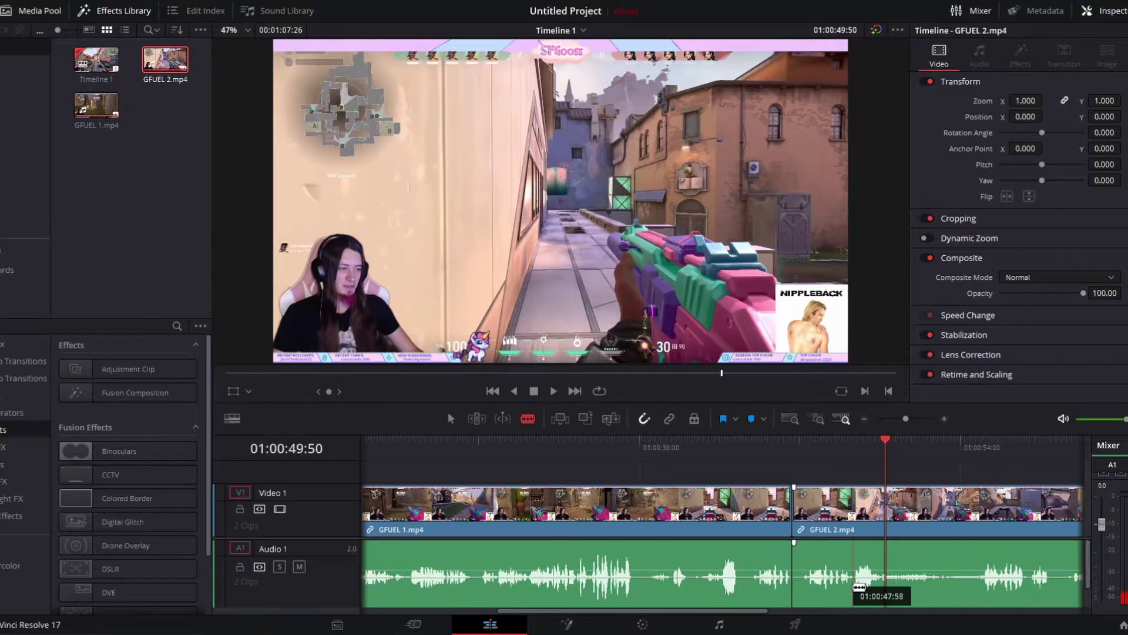
pyautogui.moveTo(850, 456); pyautogui.dragTo(854, 456)
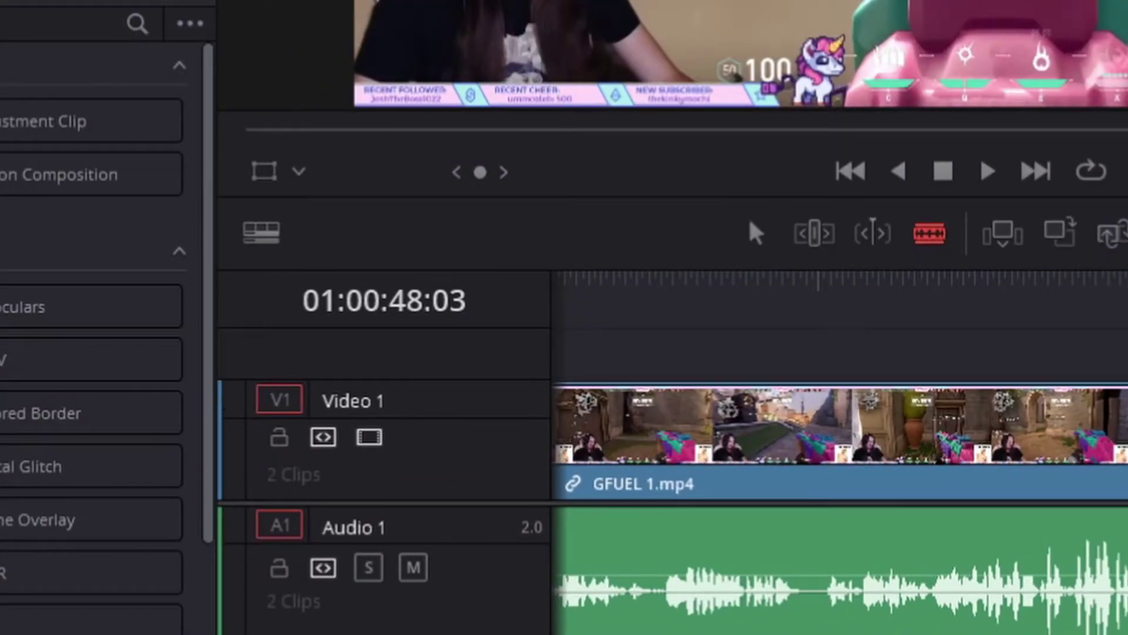
pyautogui.click(734, 495)
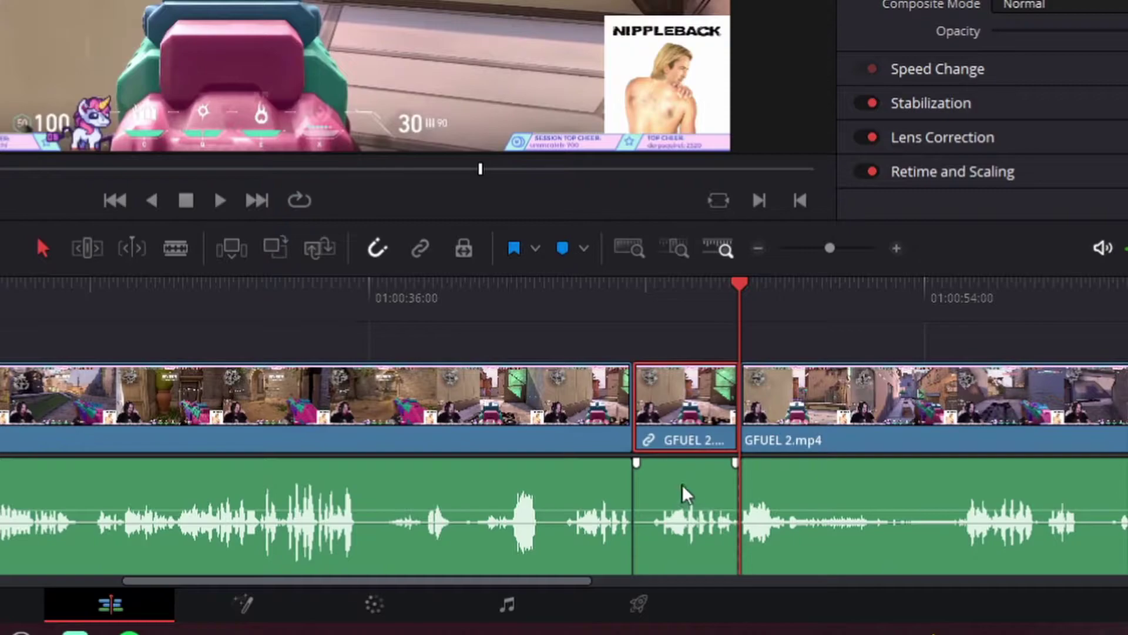
pyautogui.click(820, 555)
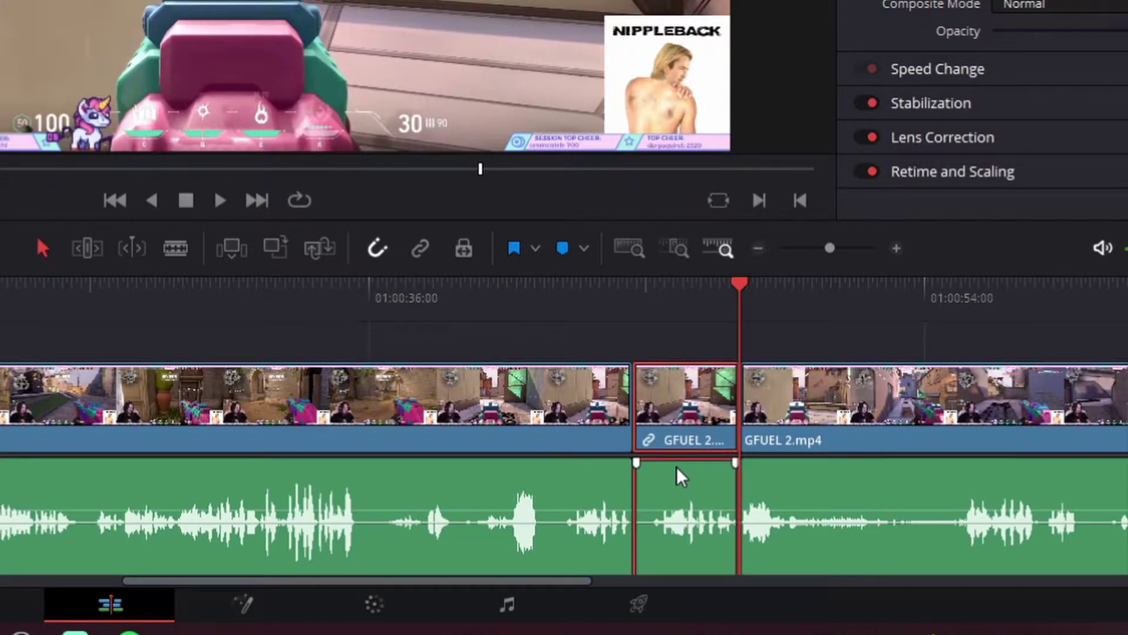
pyautogui.press('Delete')
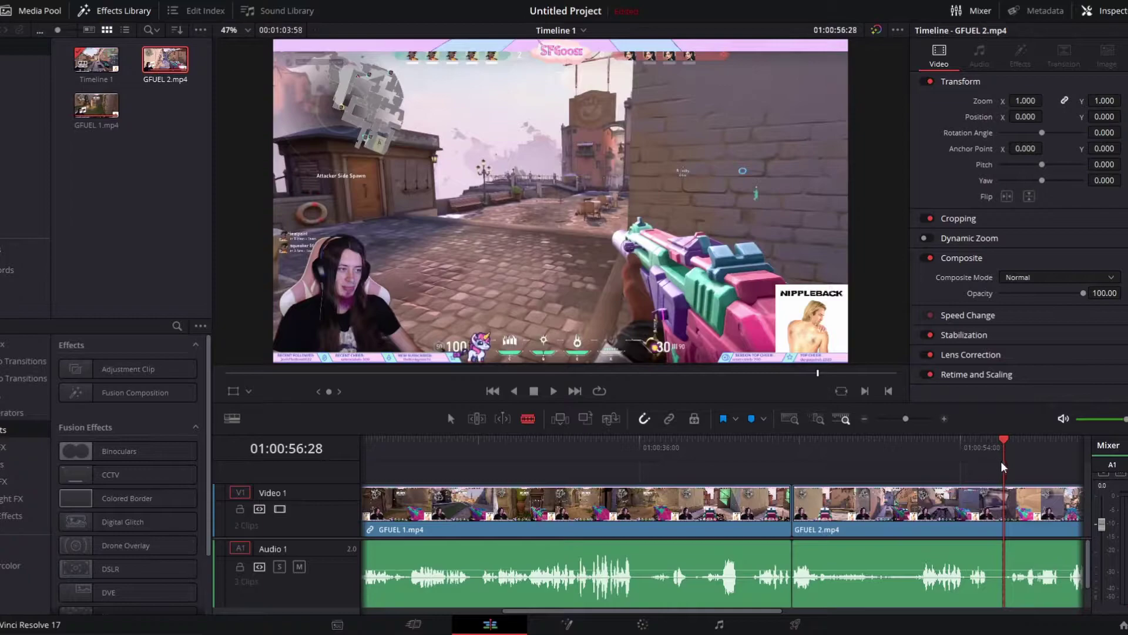
# Split GFUEL 2.mp4 at 01:00:56:28 and 01:00:54:16, and delete the video and audio between the cuts.
pyautogui.click(1005, 496)
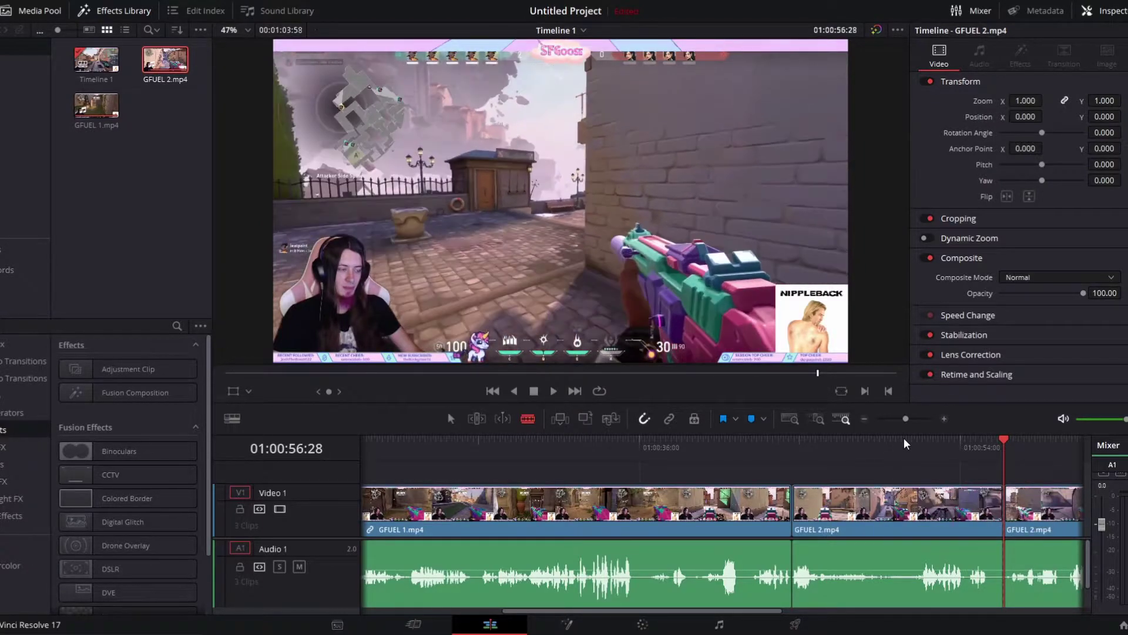
pyautogui.click(903, 438)
pyautogui.press('space')
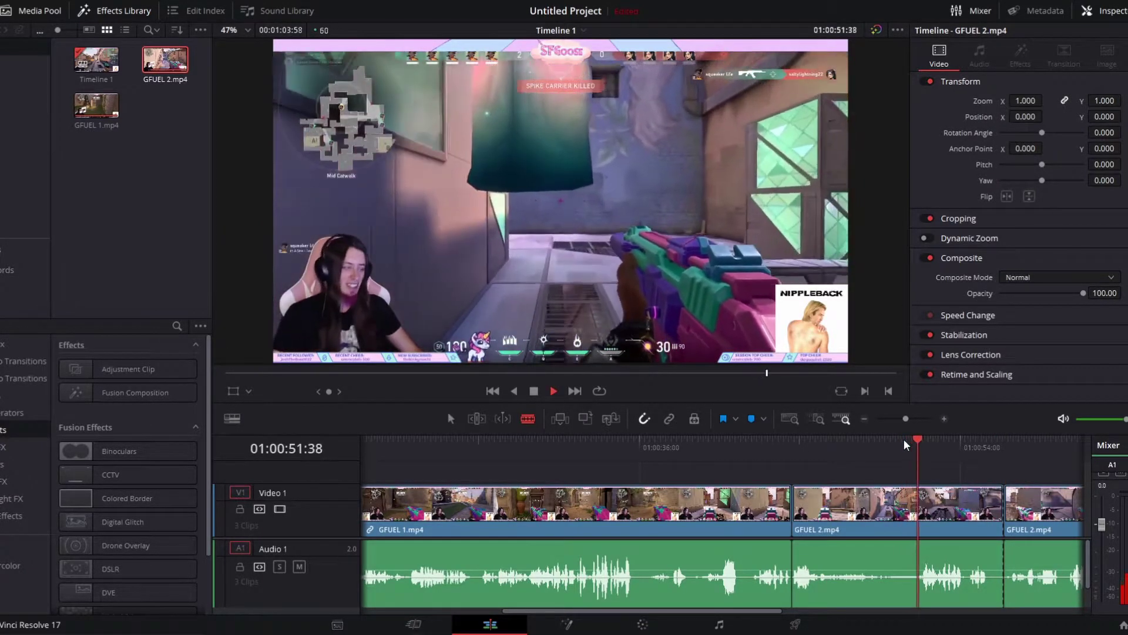
pyautogui.click(964, 439)
pyautogui.click(968, 506)
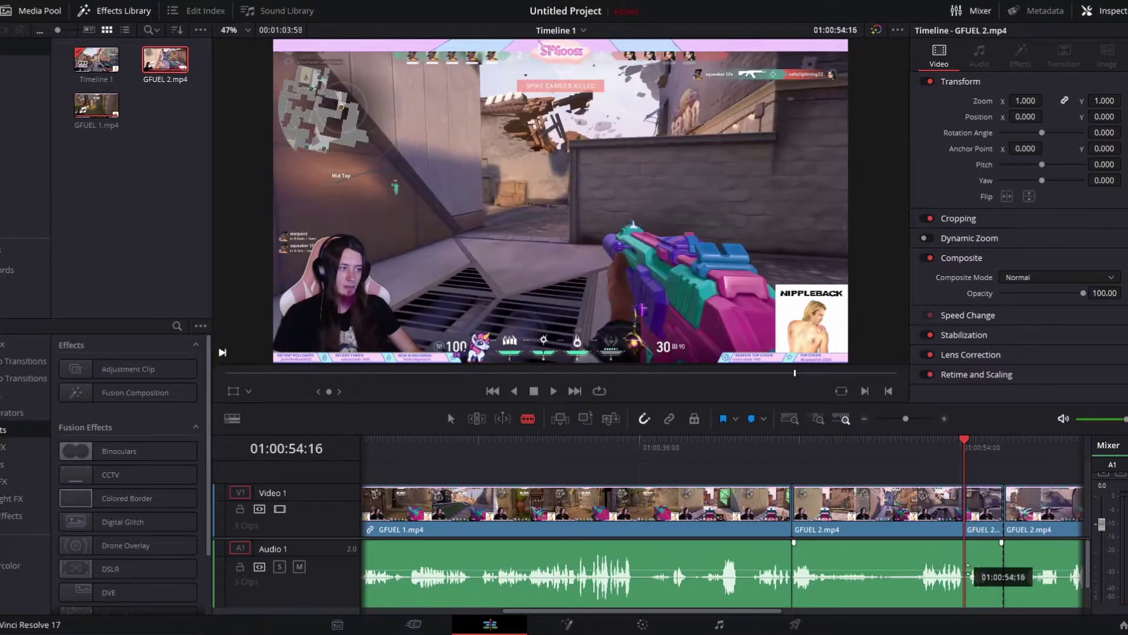
pyautogui.press('a')
pyautogui.click(988, 506)
pyautogui.keyDown('ctrl'); pyautogui.click(986, 557); pyautogui.keyUp('ctrl')
pyautogui.press('Delete')
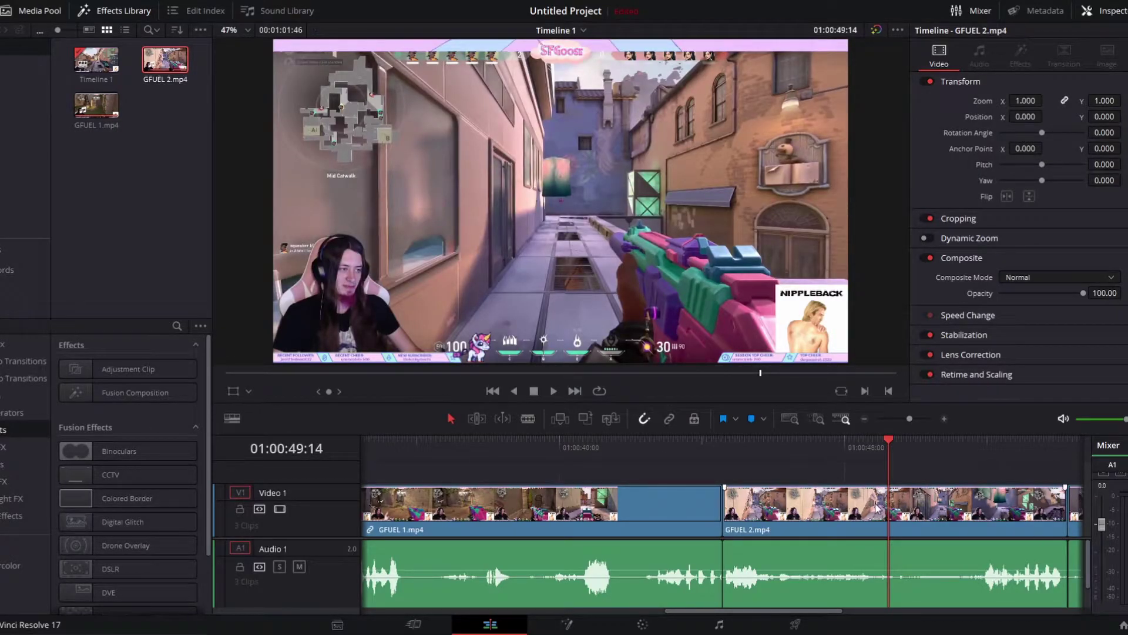
# Split the first GFUEL 2.mp4 piece at 01:00:49:14 and 01:00:51:47, and remove the quiet section between the cuts.
pyautogui.click(527, 418)
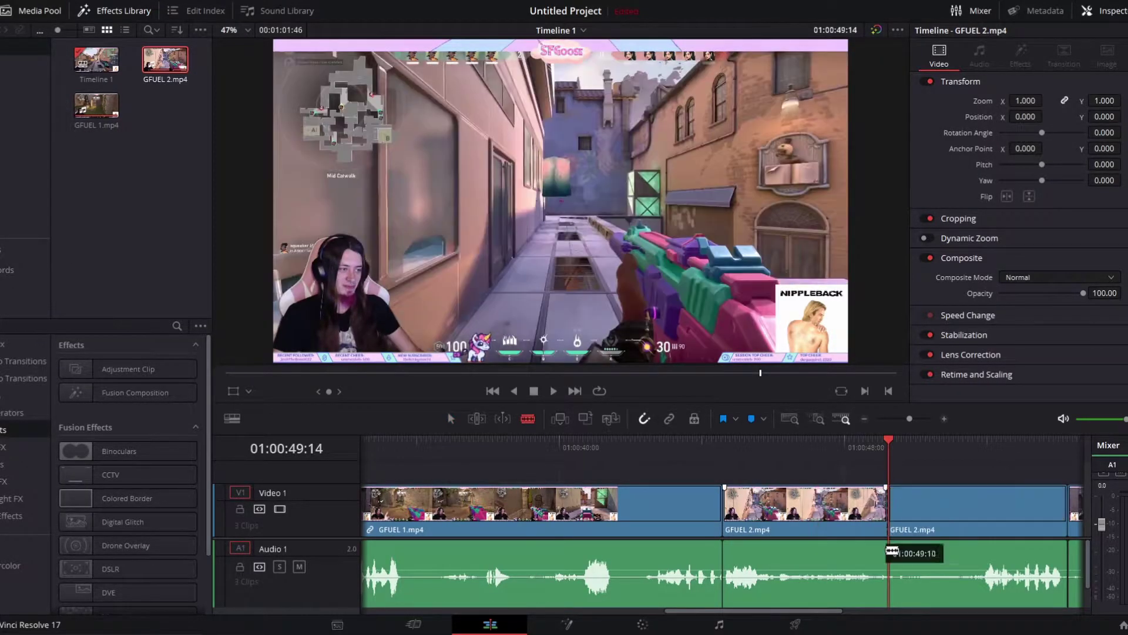
pyautogui.click(887, 505)
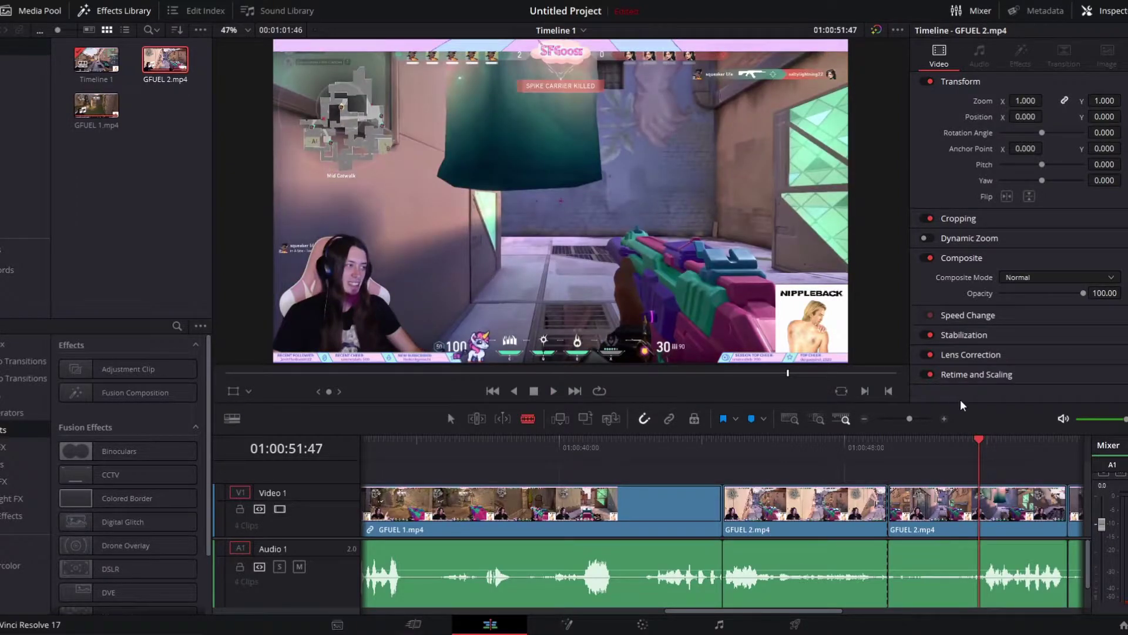
pyautogui.click(979, 506)
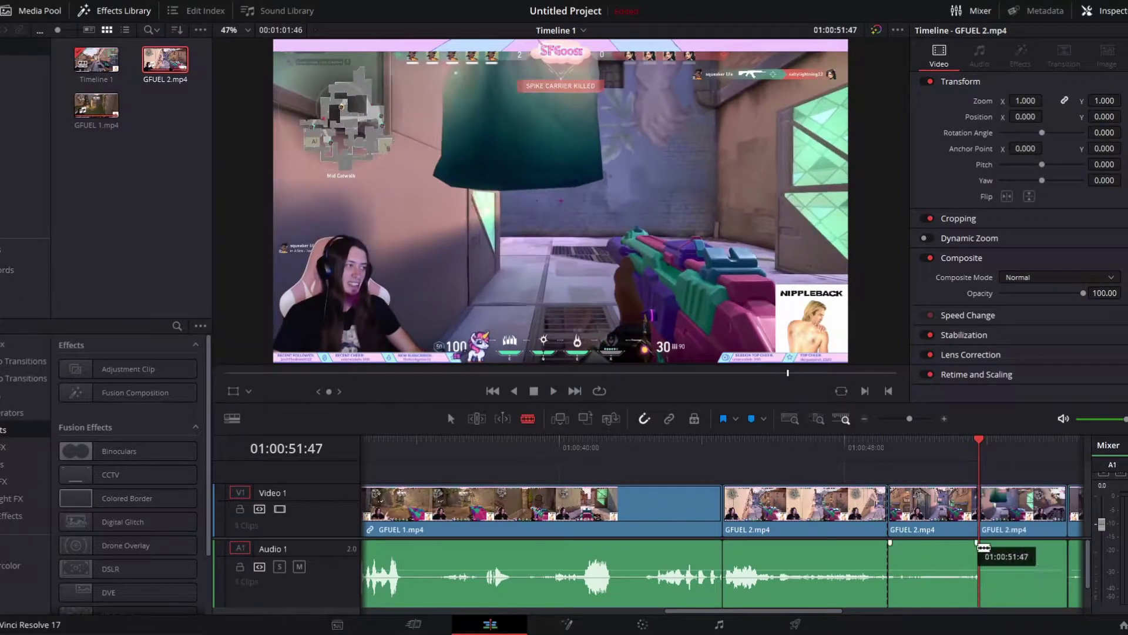
pyautogui.press('a')
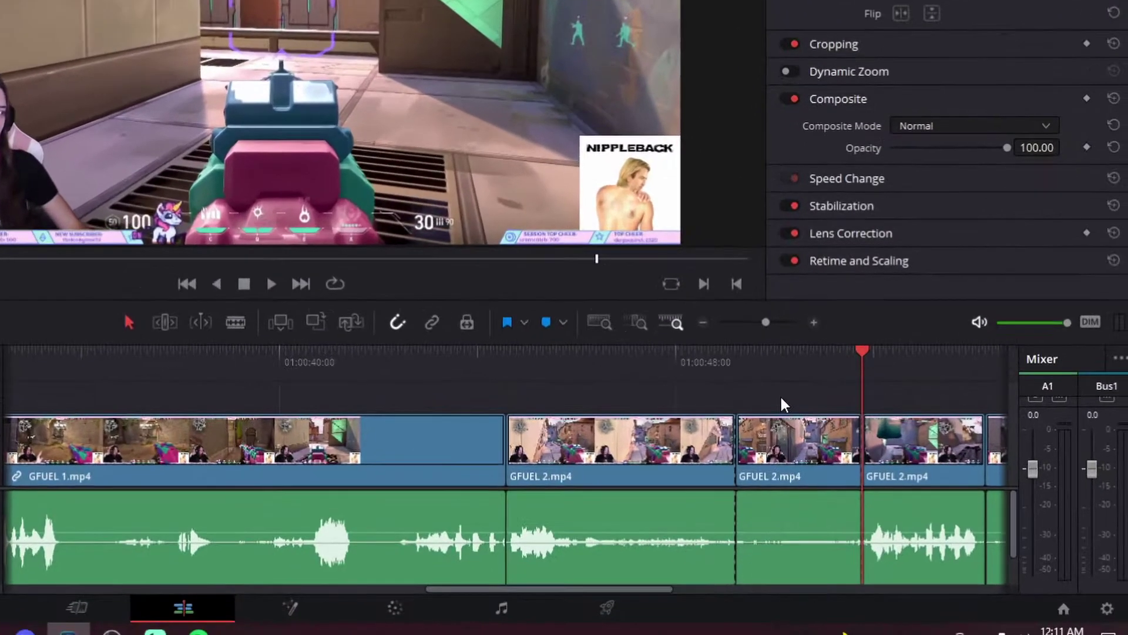
pyautogui.click(944, 559)
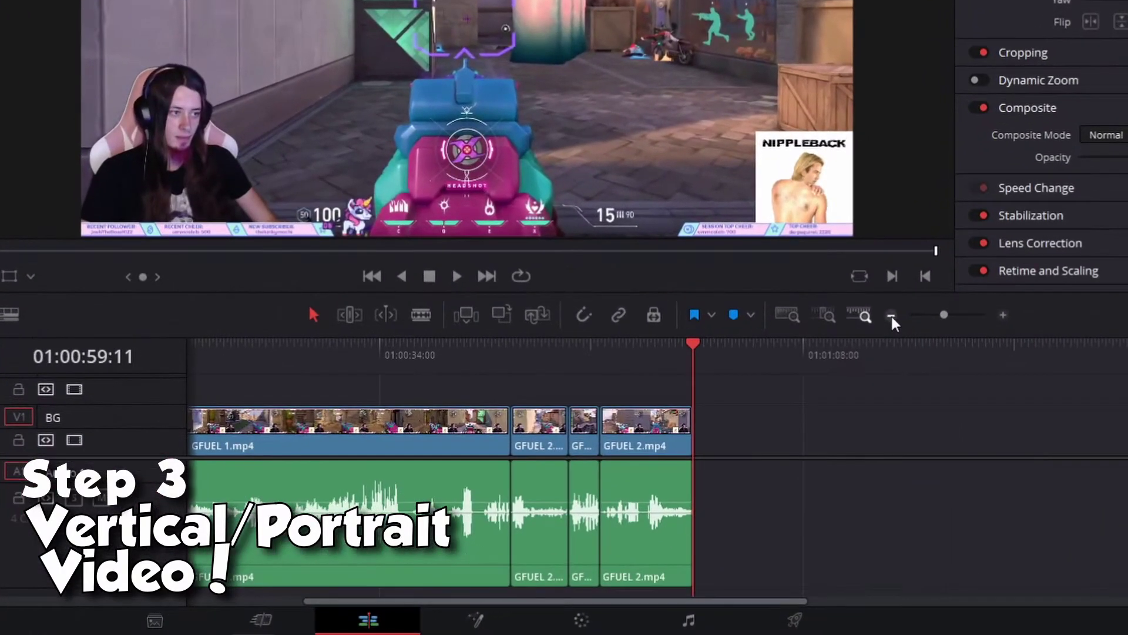
# Combine all the video clips on the BG track into one compound clip named Video.
pyautogui.click(864, 405)
pyautogui.click(864, 405)
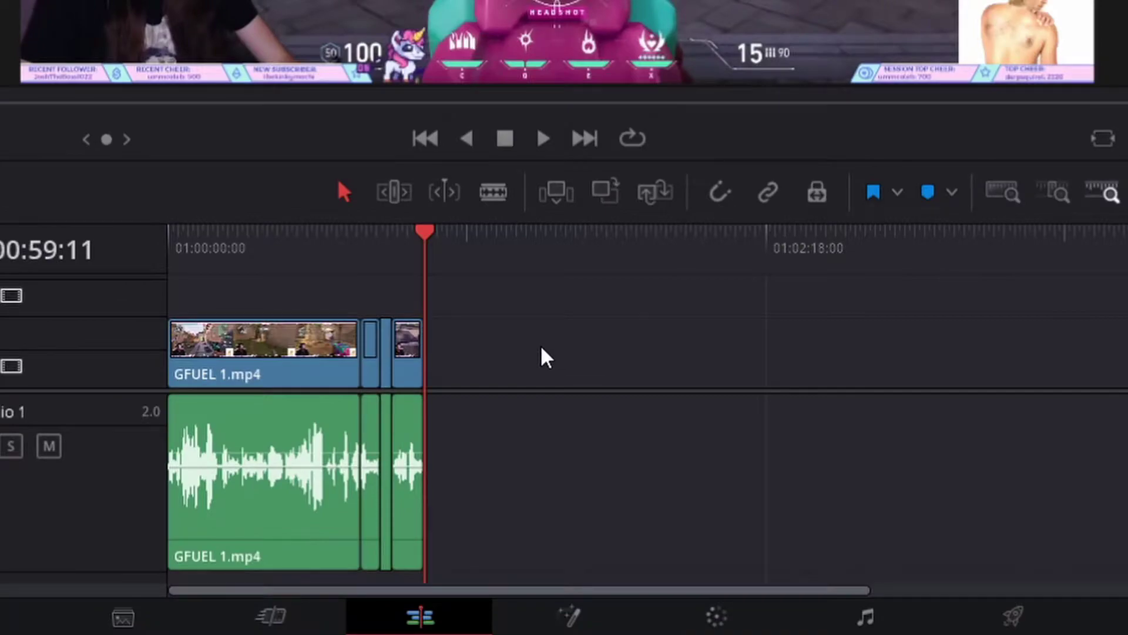
pyautogui.moveTo(542, 348); pyautogui.dragTo(258, 351)
pyautogui.rightClick(258, 352)
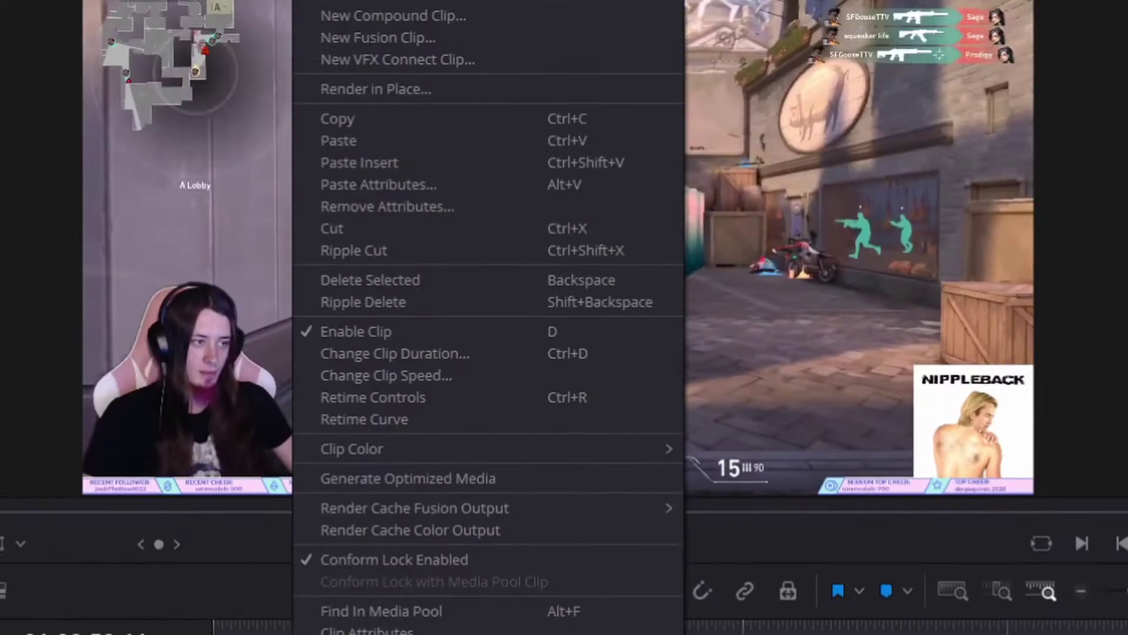
pyautogui.click(419, 16)
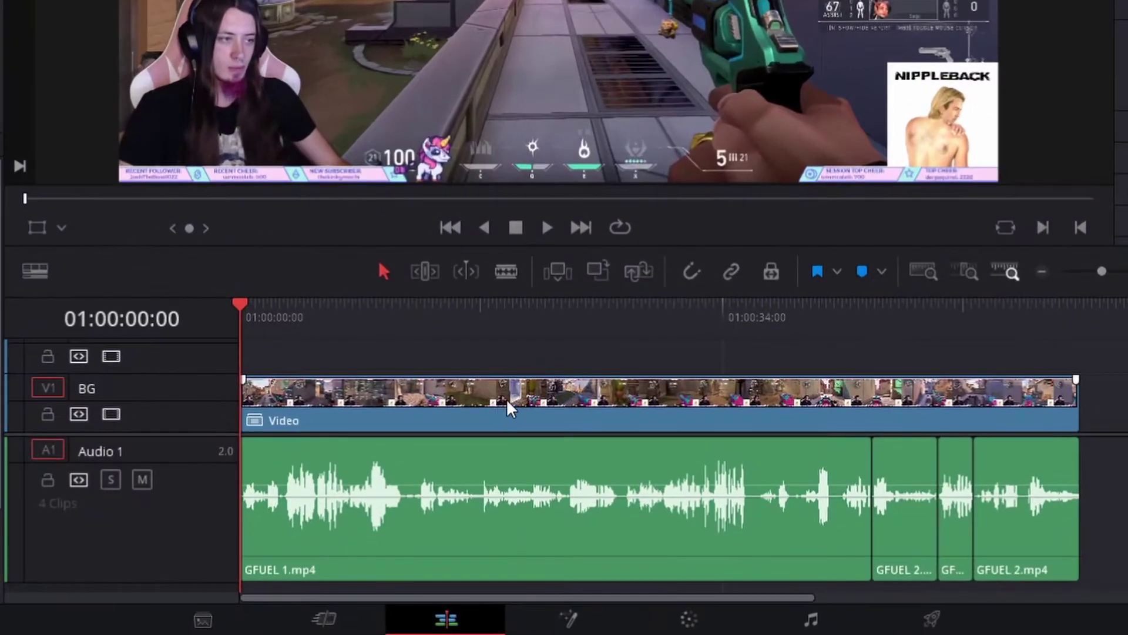
# Duplicate the Video compound clip from the BG track onto the Video 2 and Webcam tracks, aligned at the start.
pyautogui.moveTo(527, 484); pyautogui.dragTo(520, 459)
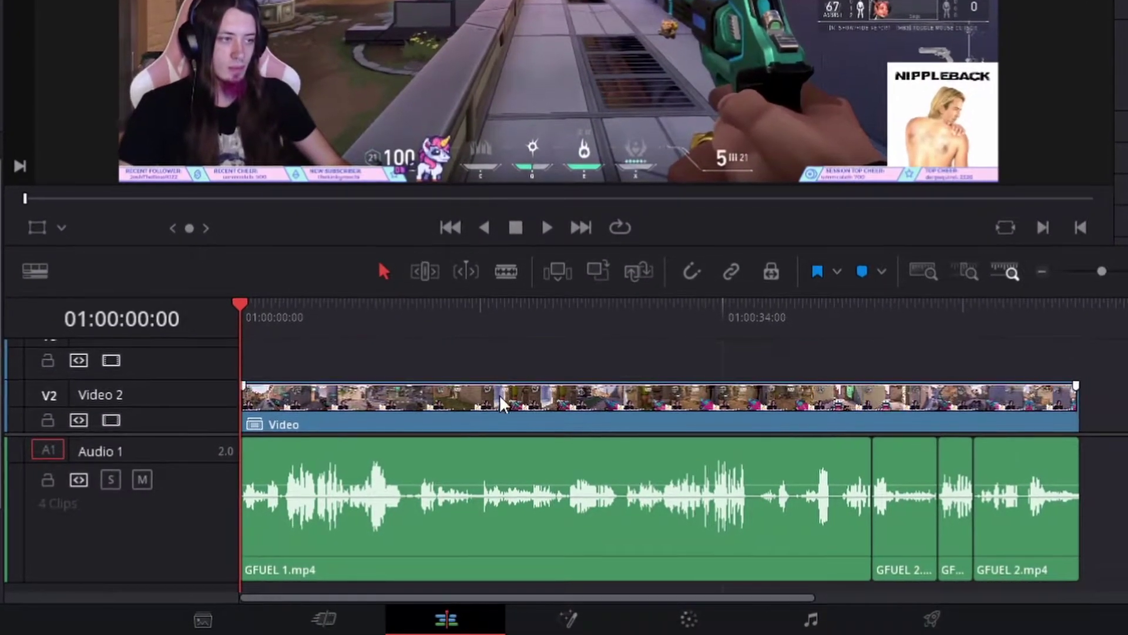
pyautogui.moveTo(498, 401); pyautogui.dragTo(498, 348)
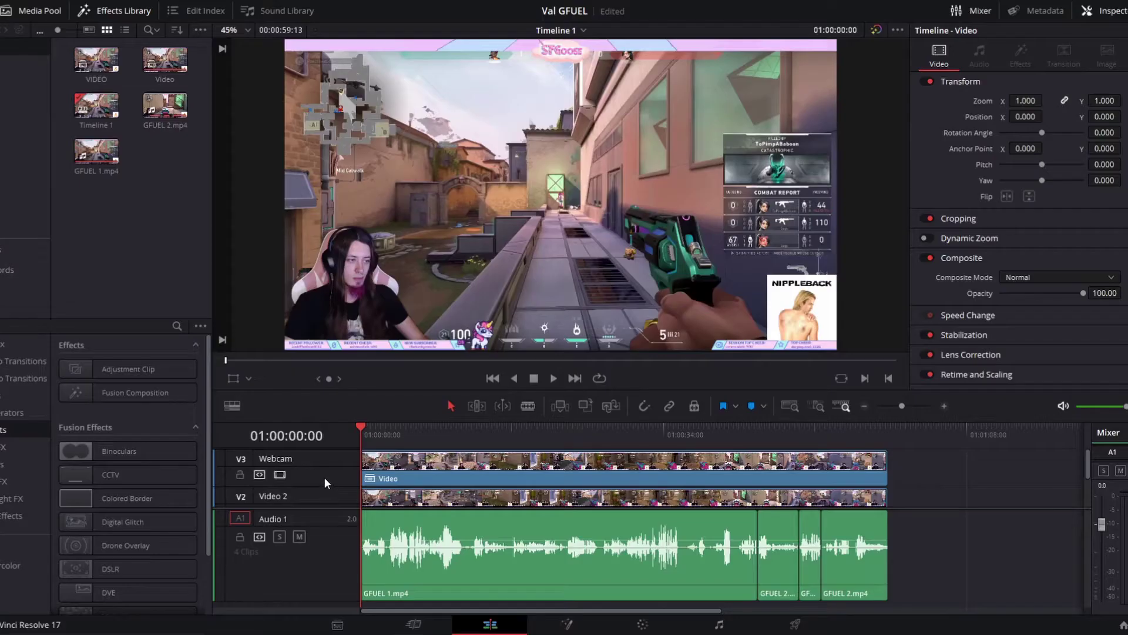
pyautogui.scroll(-3, 182, 386)
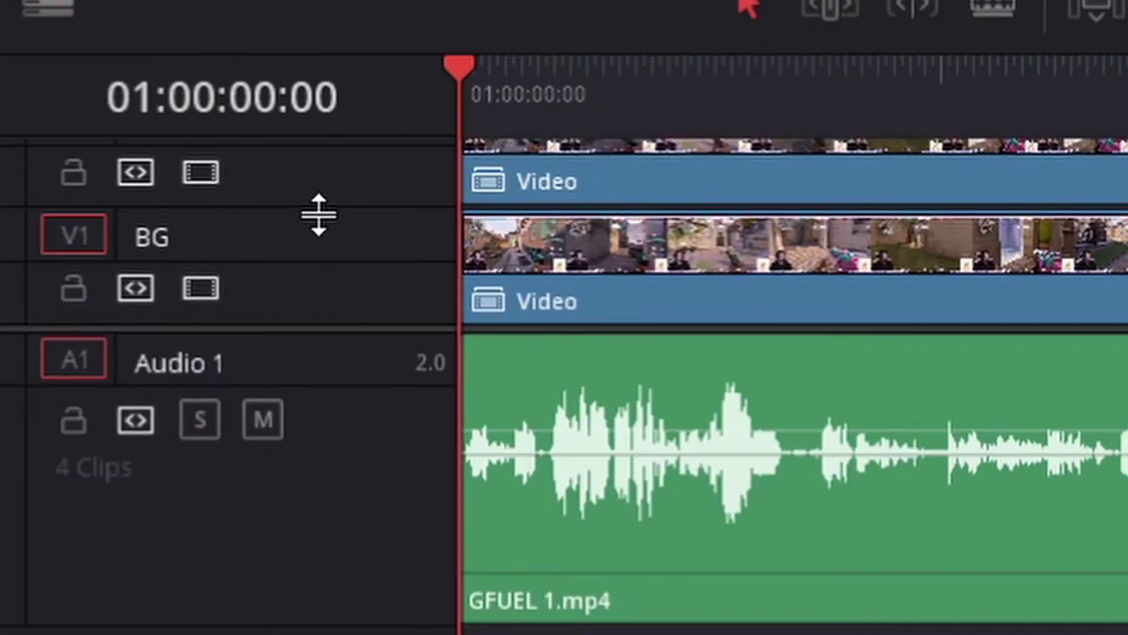
pyautogui.scroll(2, 324, 229)
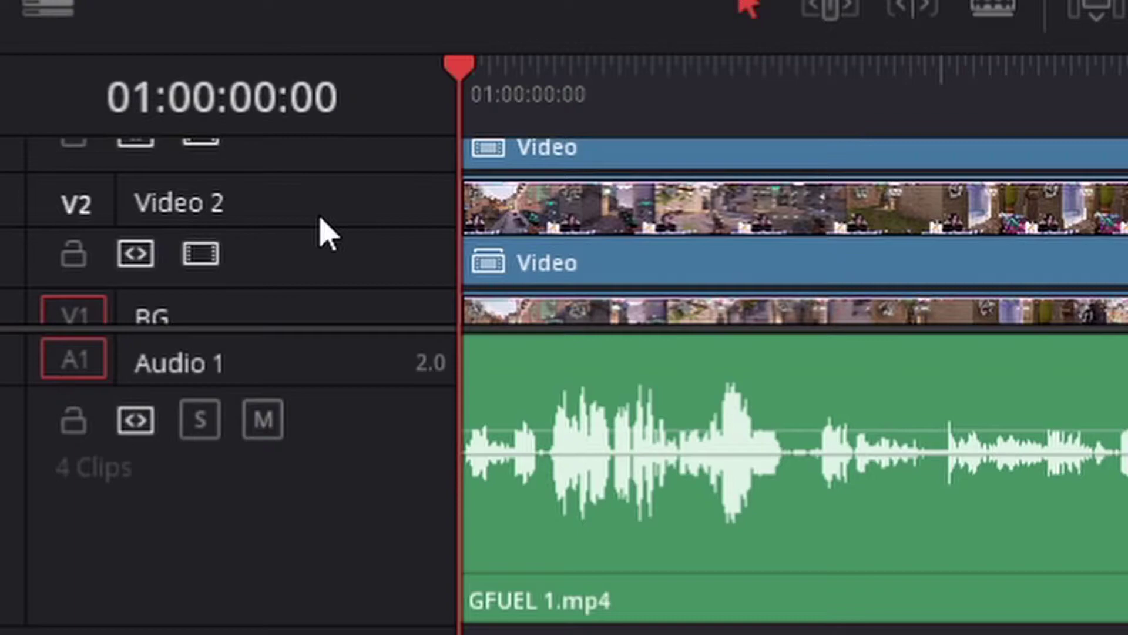
pyautogui.scroll(2, 324, 229)
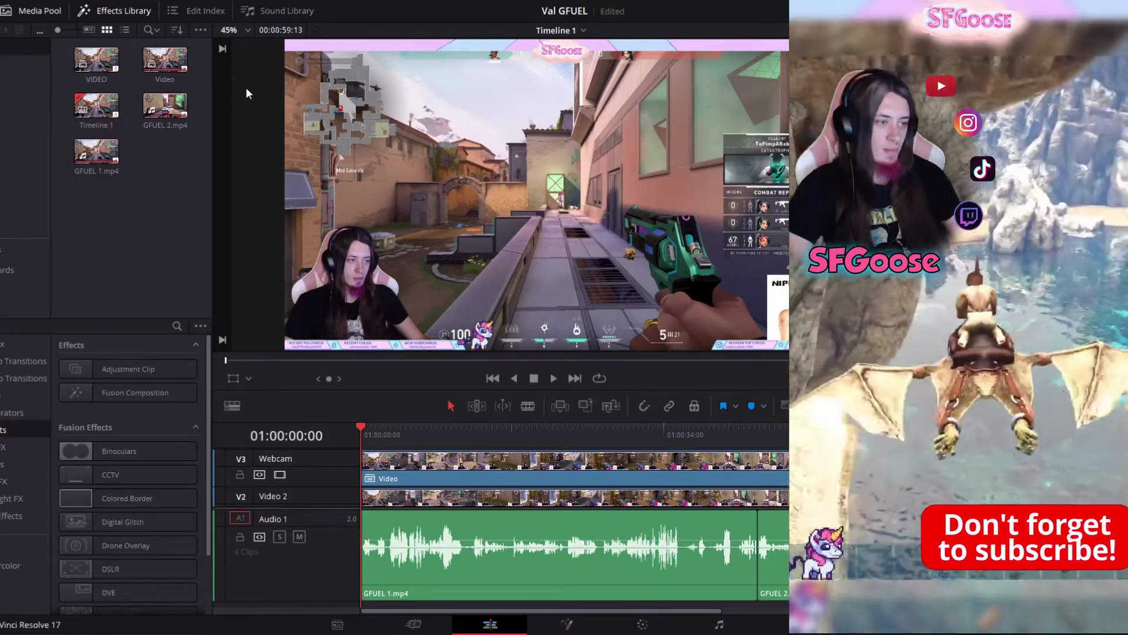
# Set the project's timeline resolution to 1080 x 1920 for a vertical video.
pyautogui.click(118, 11)
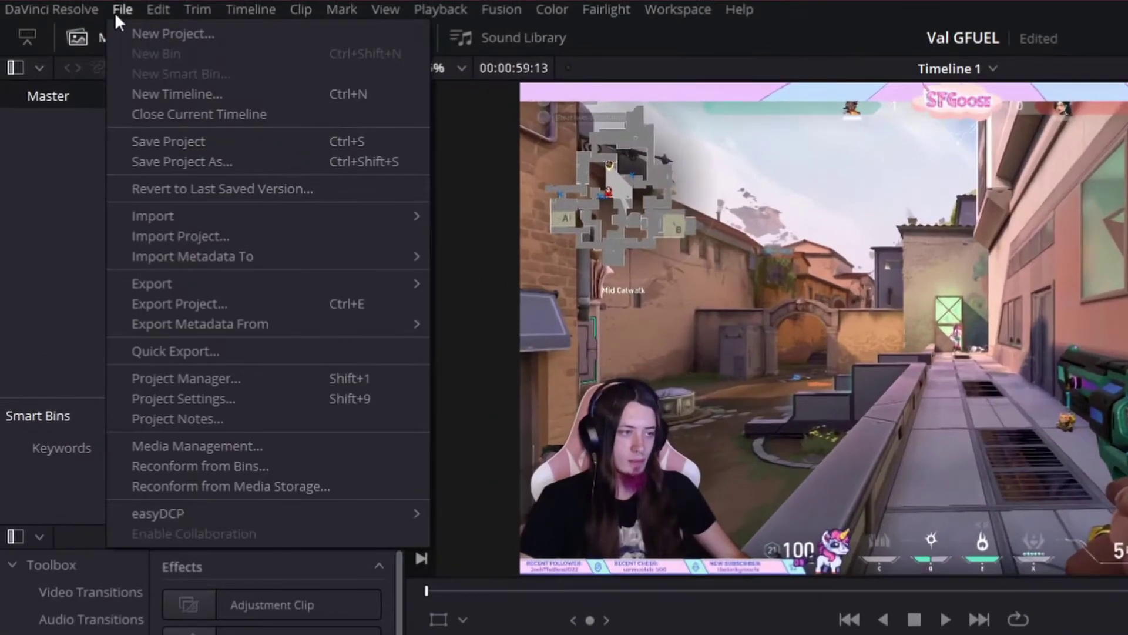
pyautogui.click(204, 393)
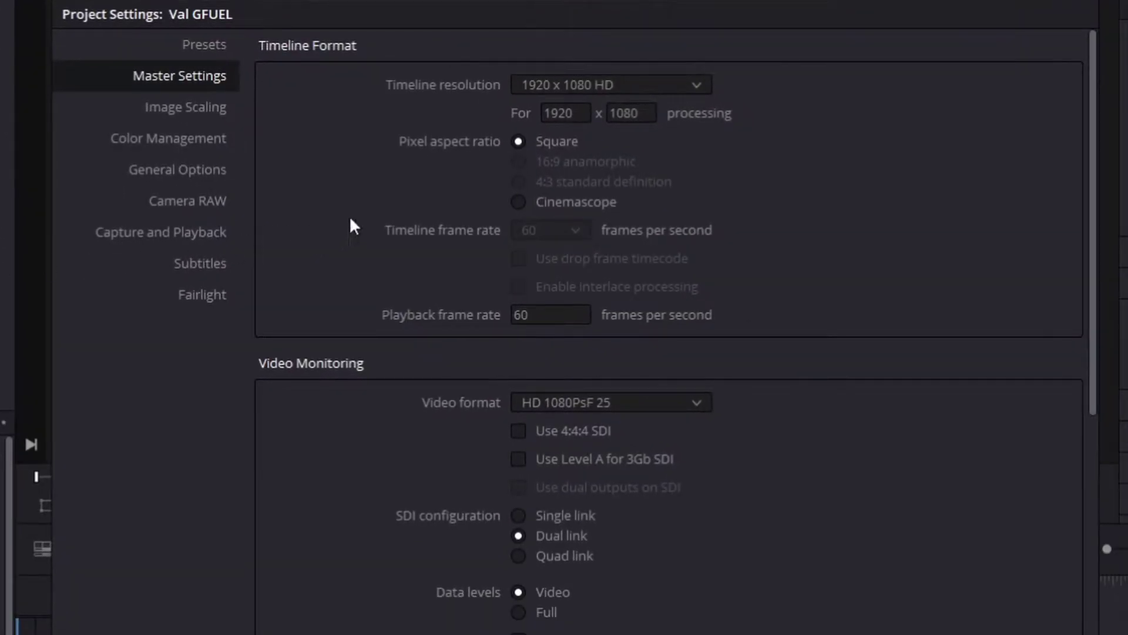
pyautogui.doubleClick(578, 109)
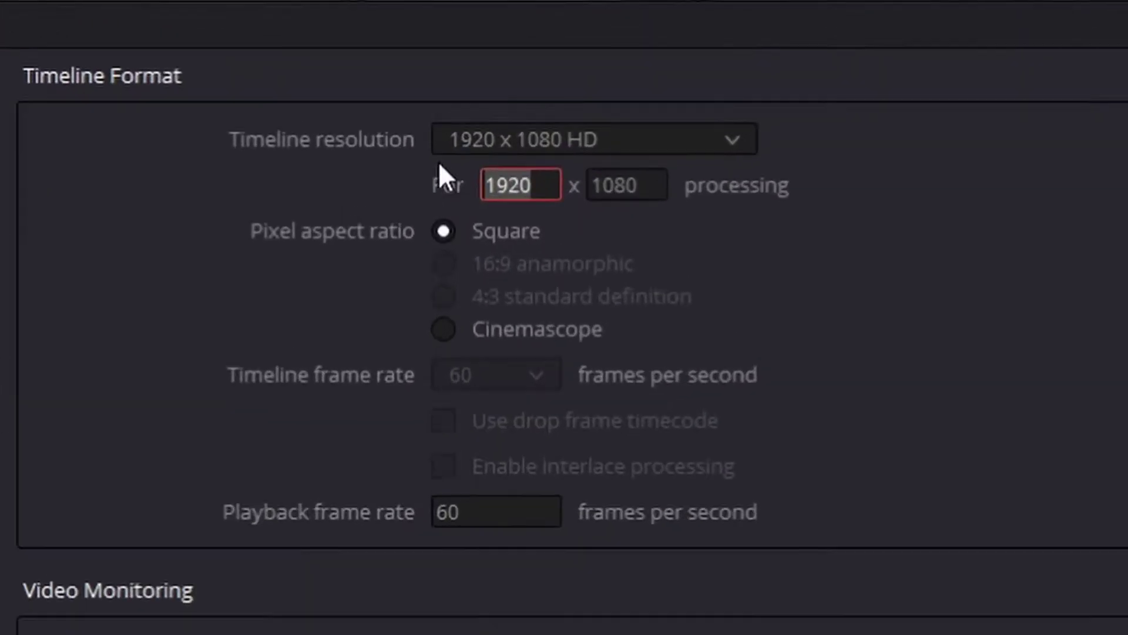
pyautogui.write('1080')
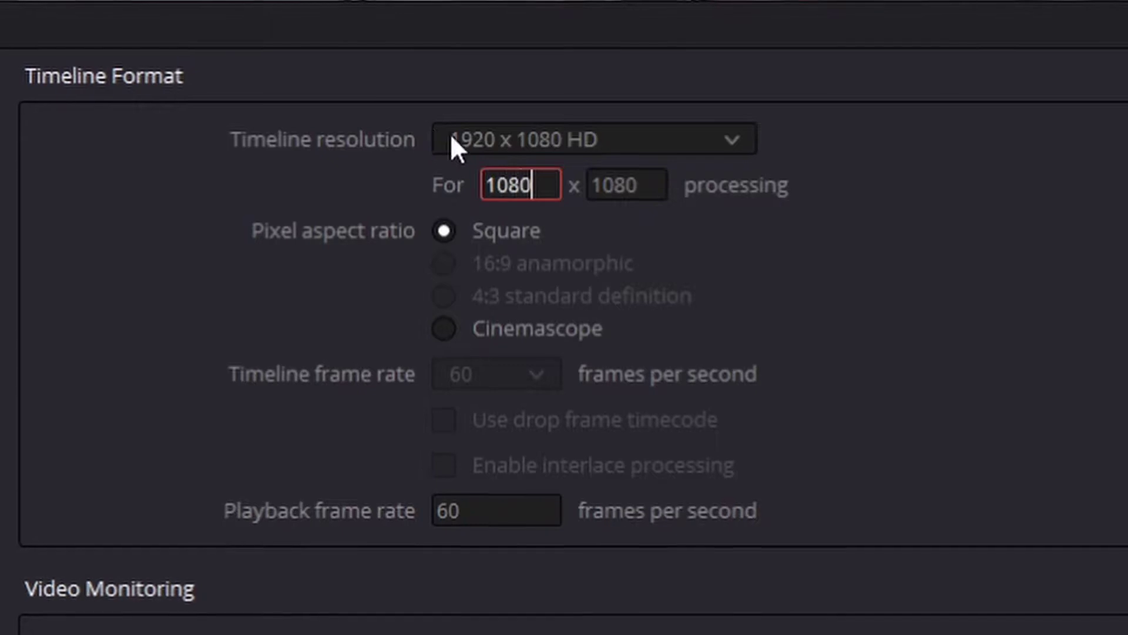
pyautogui.press('Tab')
pyautogui.write('1920')
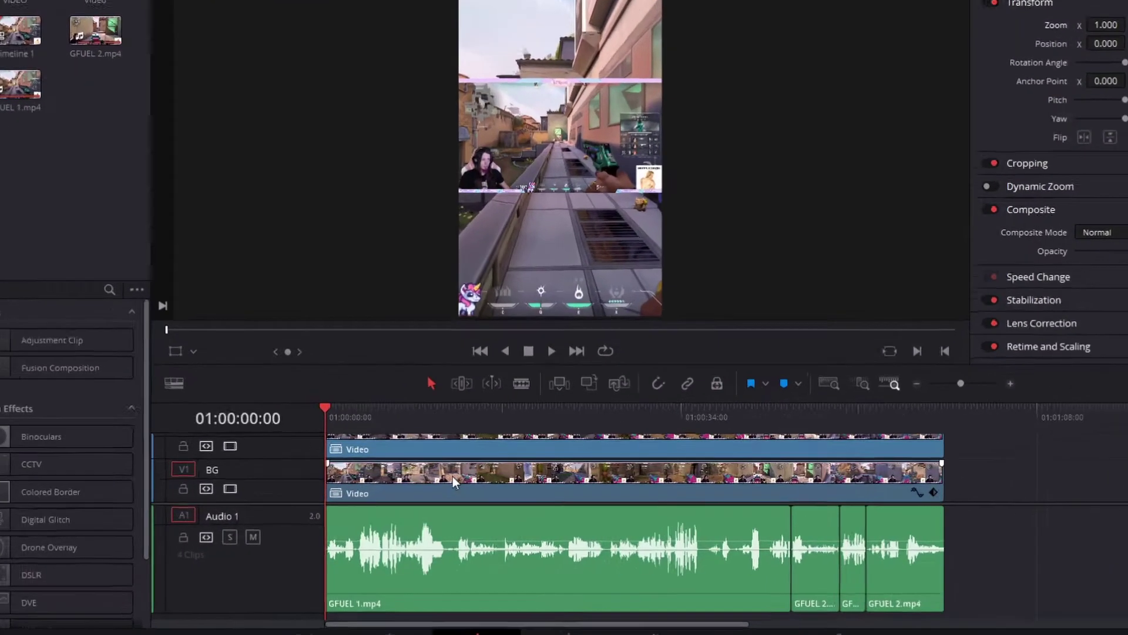
# Open the BG track's Video clip in Fusion and show MediaIn1 alongside an enlarged view of MediaOut1.
pyautogui.rightClick(470, 489)
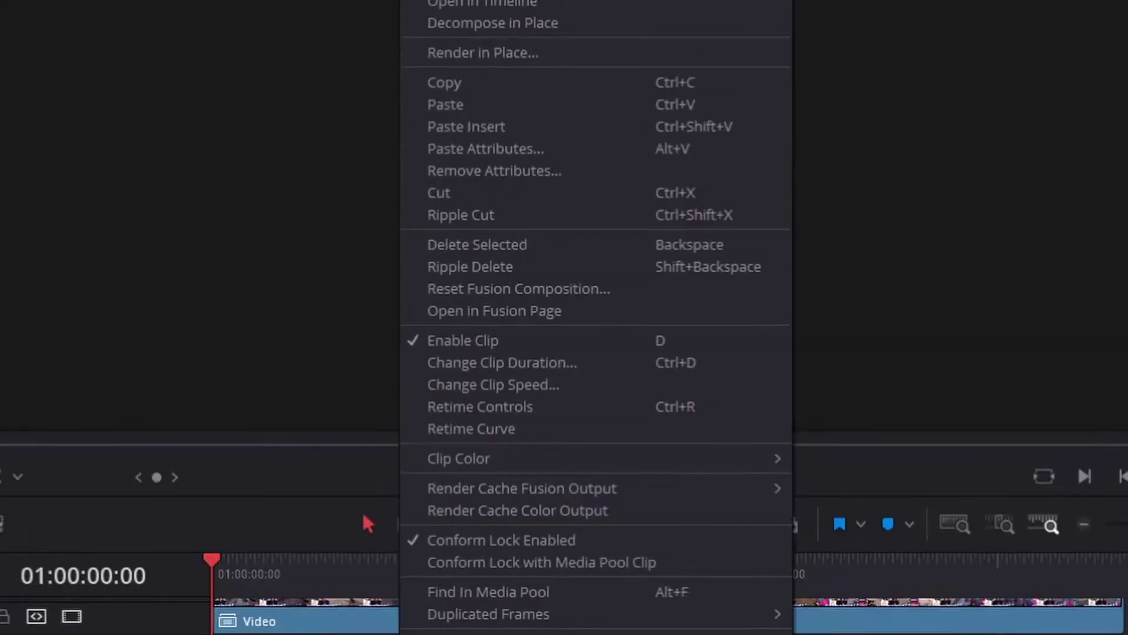
pyautogui.click(527, 310)
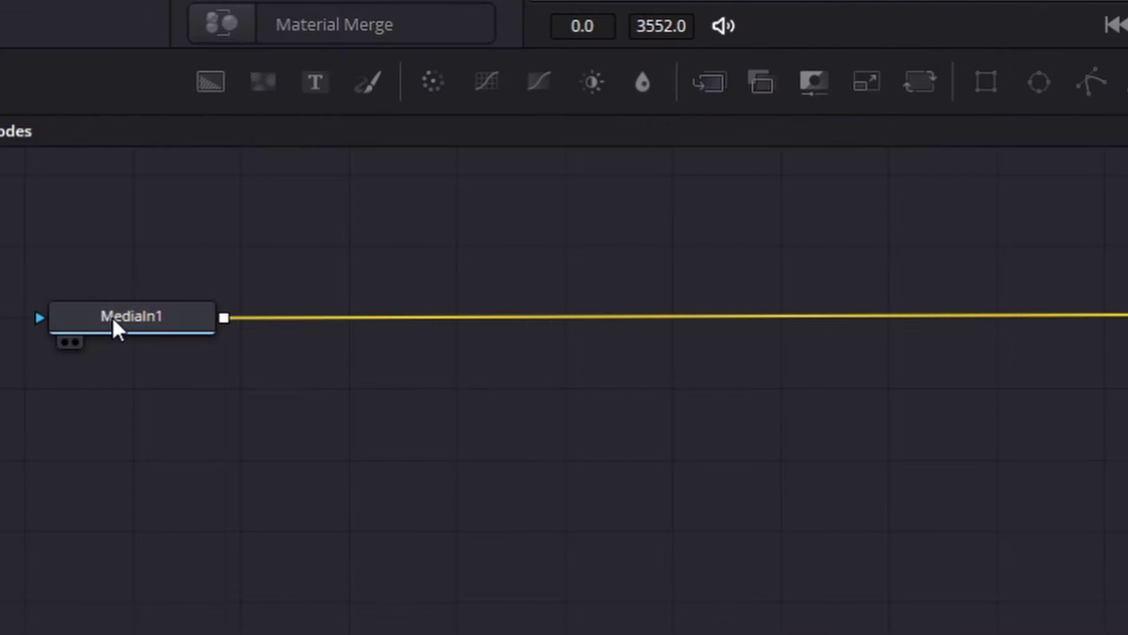
pyautogui.click(113, 318)
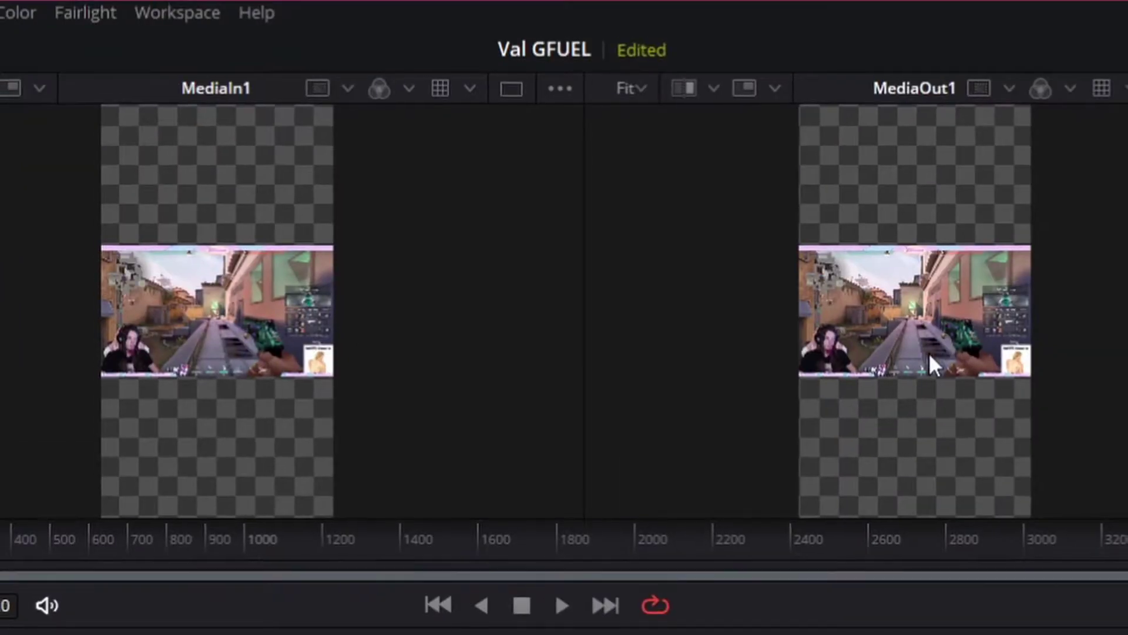
pyautogui.scroll(2, 928, 351)
pyautogui.scroll(5, 917, 310)
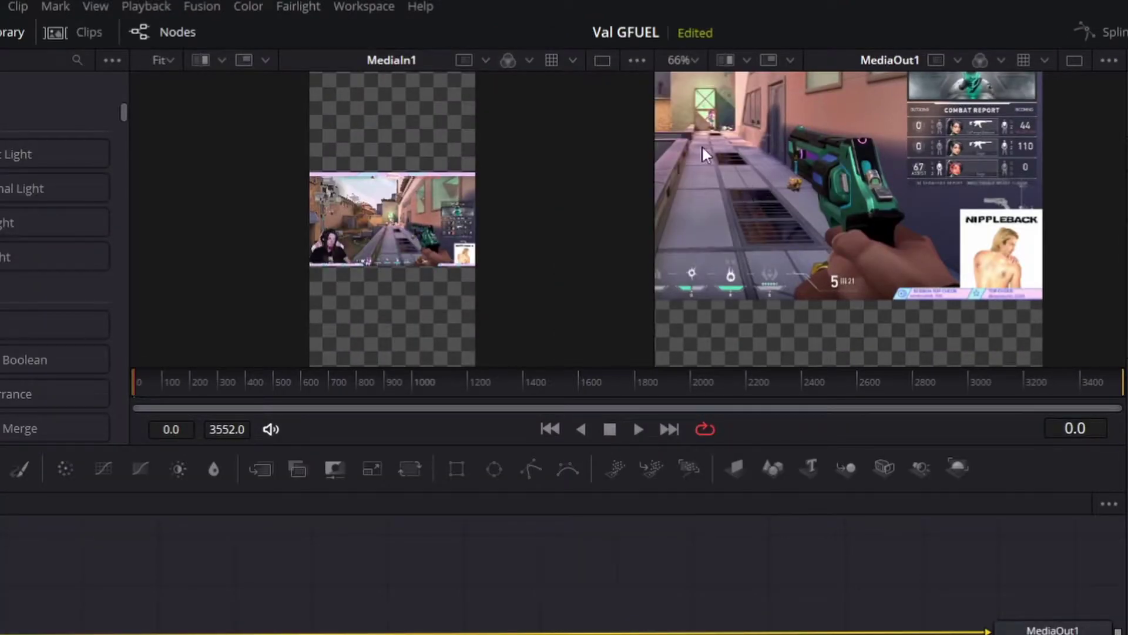
pyautogui.moveTo(701, 135); pyautogui.dragTo(859, 207)
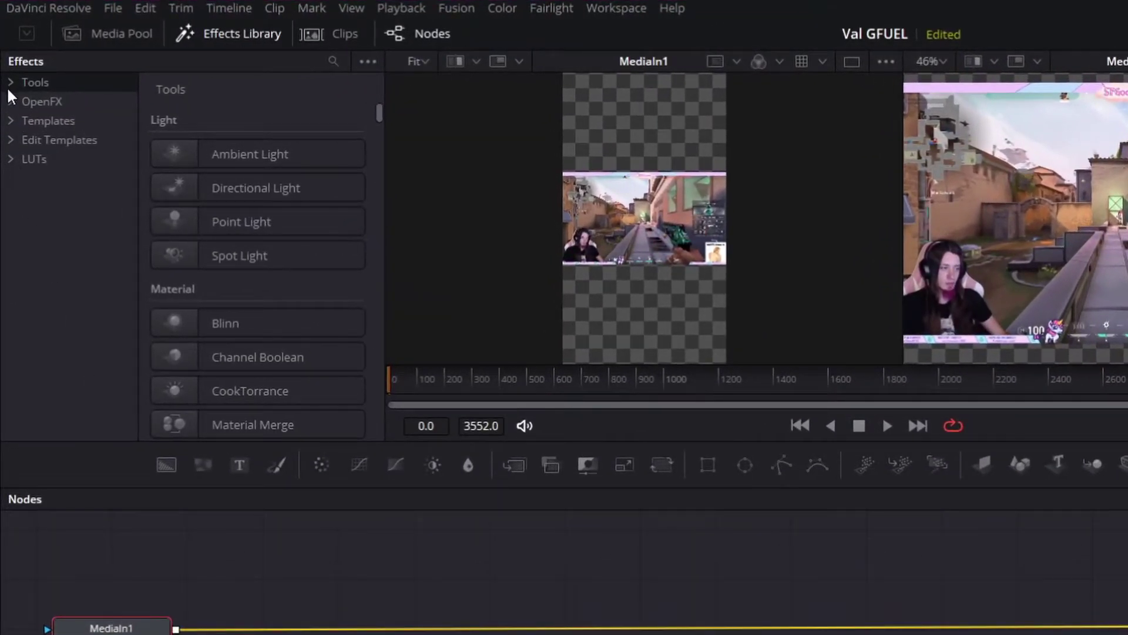
# Add a Blur node between MediaIn1 and MediaOut1 with a blur size of about 18.9 and blend at 1.0.
pyautogui.click(11, 84)
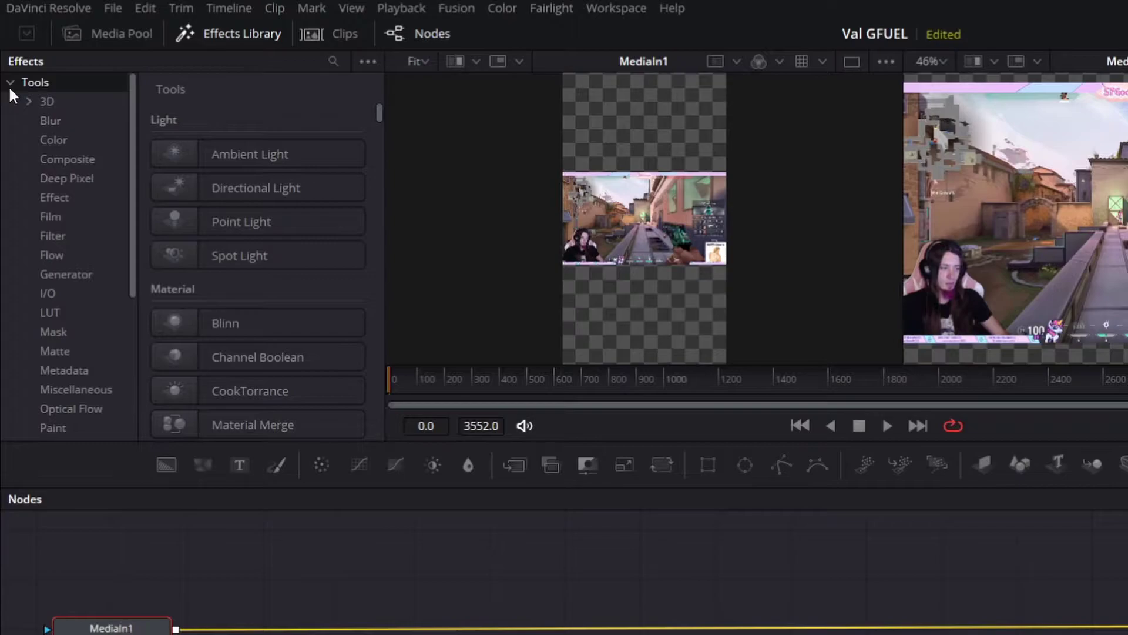
pyautogui.click(54, 126)
pyautogui.click(282, 171)
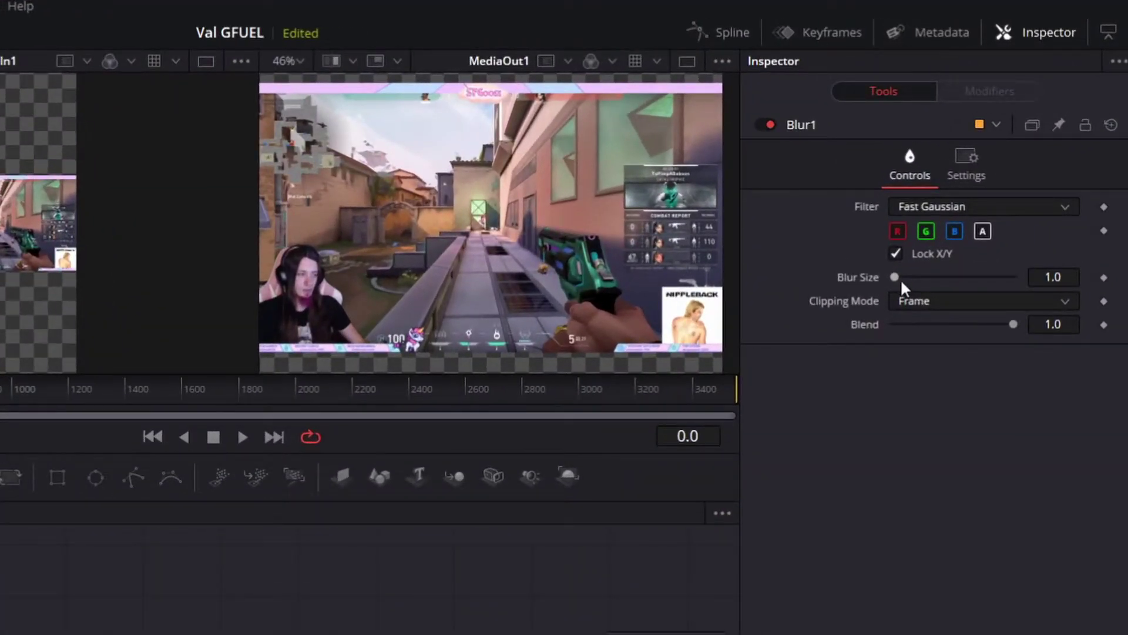
pyautogui.moveTo(896, 276); pyautogui.dragTo(923, 256)
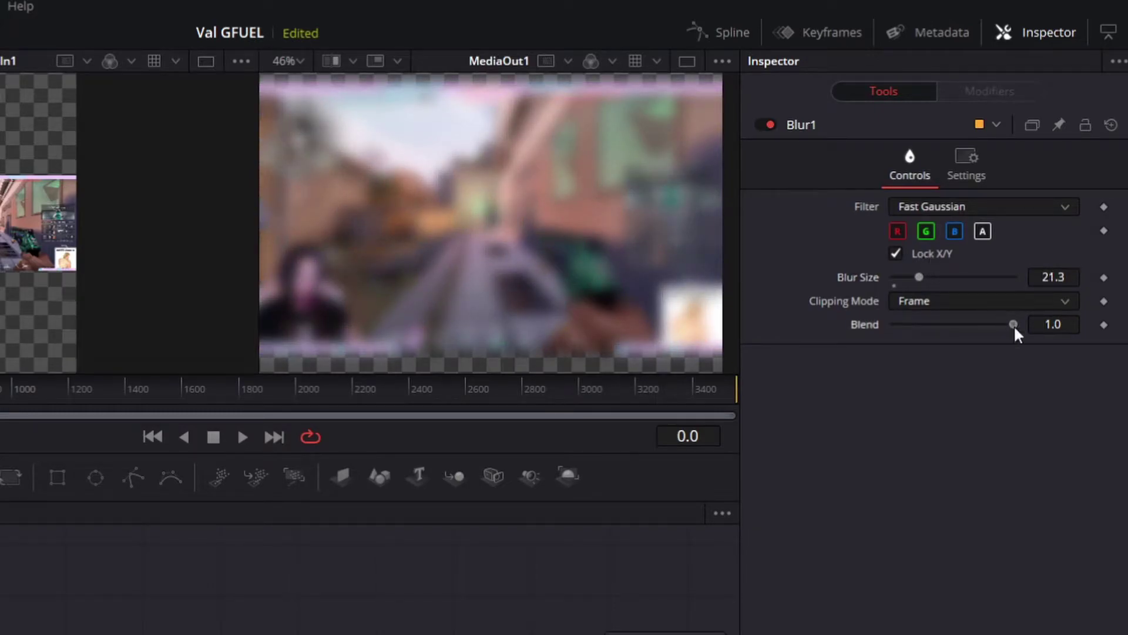
pyautogui.moveTo(1014, 326); pyautogui.dragTo(946, 324)
pyautogui.moveTo(919, 277); pyautogui.dragTo(956, 275)
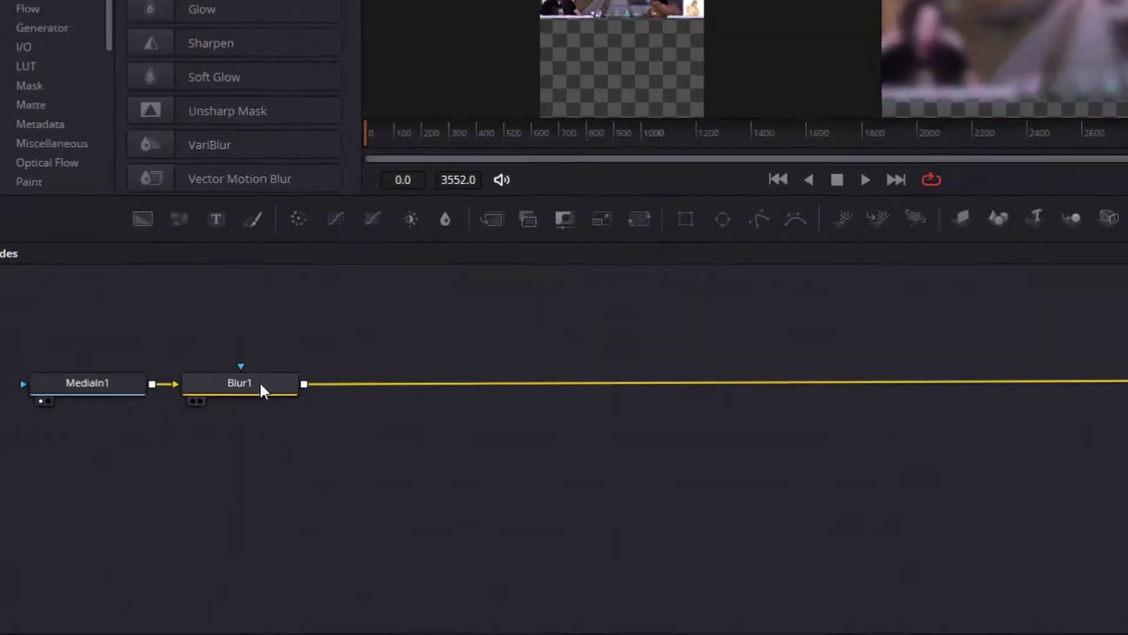
# Mask Blur1 with an inverted ellipse around the channel logo, centred at X 0.5, Y 0.646, about 0.096 wide and 0.038 high.
pyautogui.moveTo(153, 426)
pyautogui.click(332, 356)
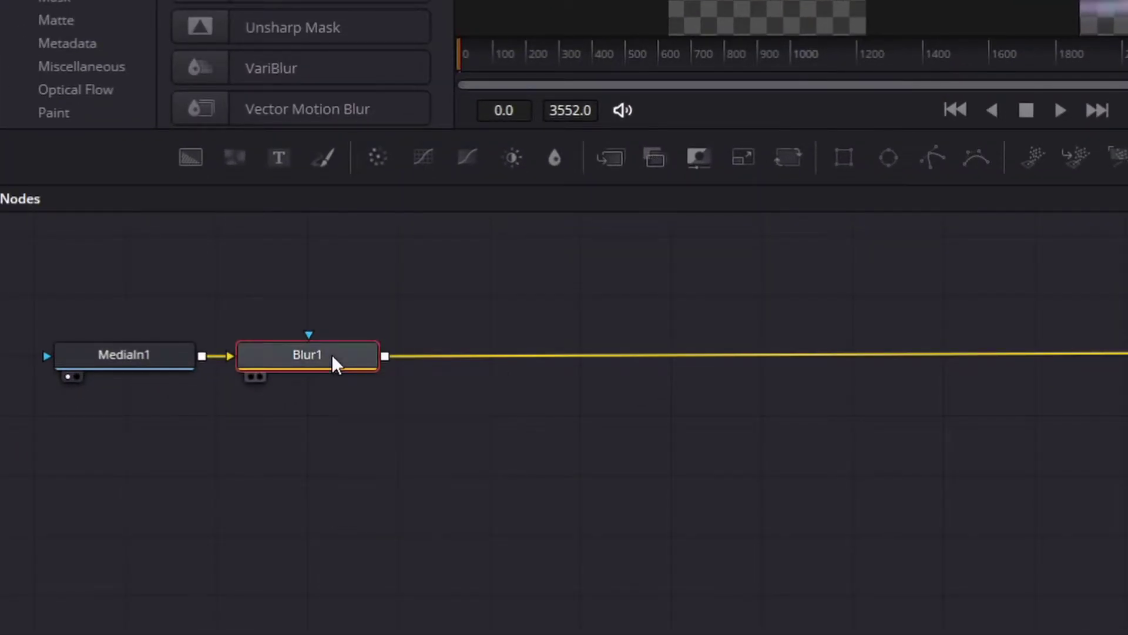
pyautogui.click(889, 159)
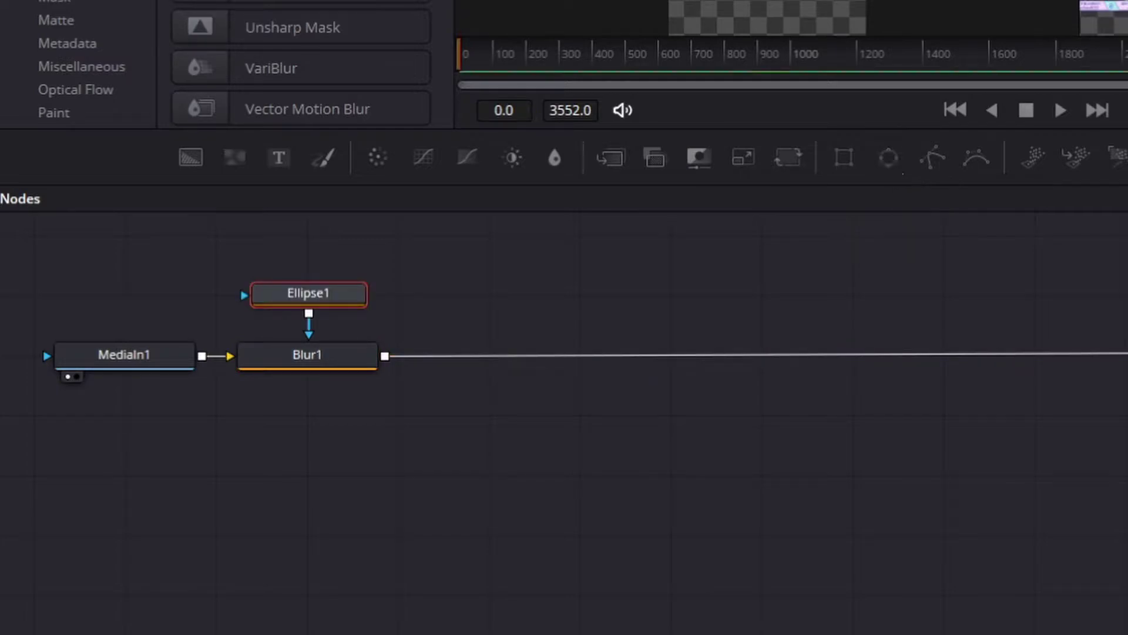
pyautogui.moveTo(325, 364)
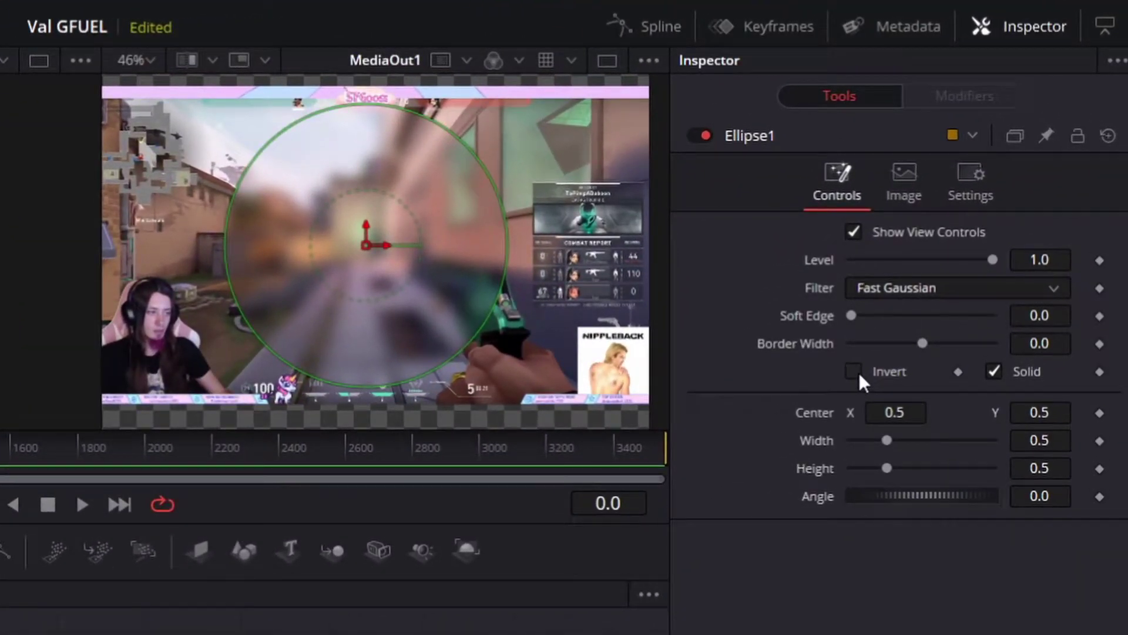
pyautogui.click(859, 374)
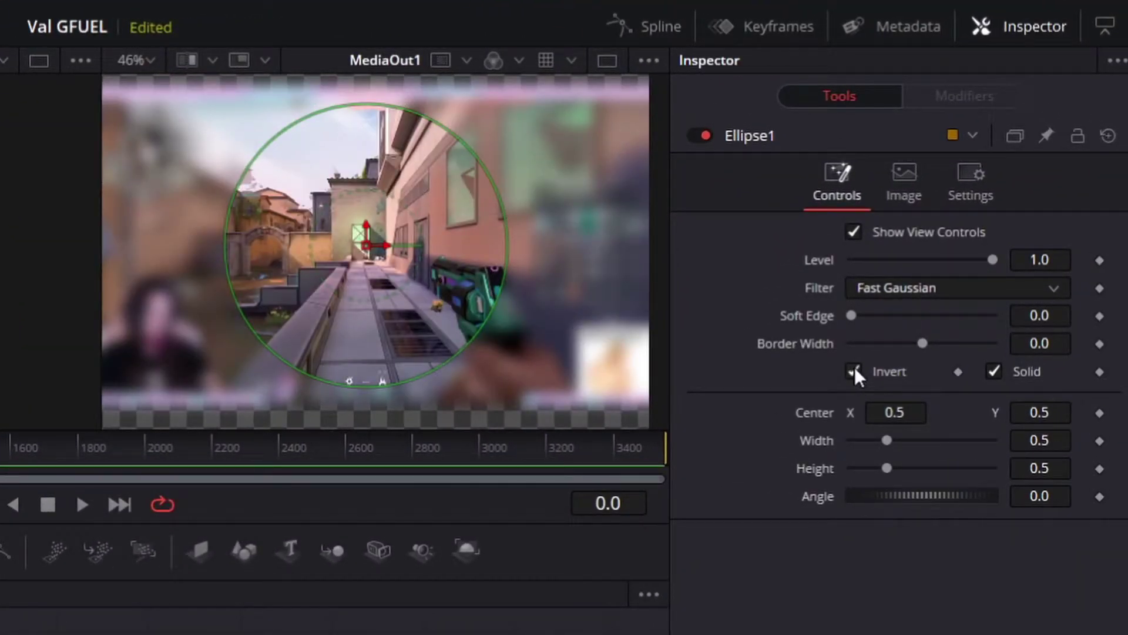
pyautogui.moveTo(1033, 414); pyautogui.dragTo(1070, 413)
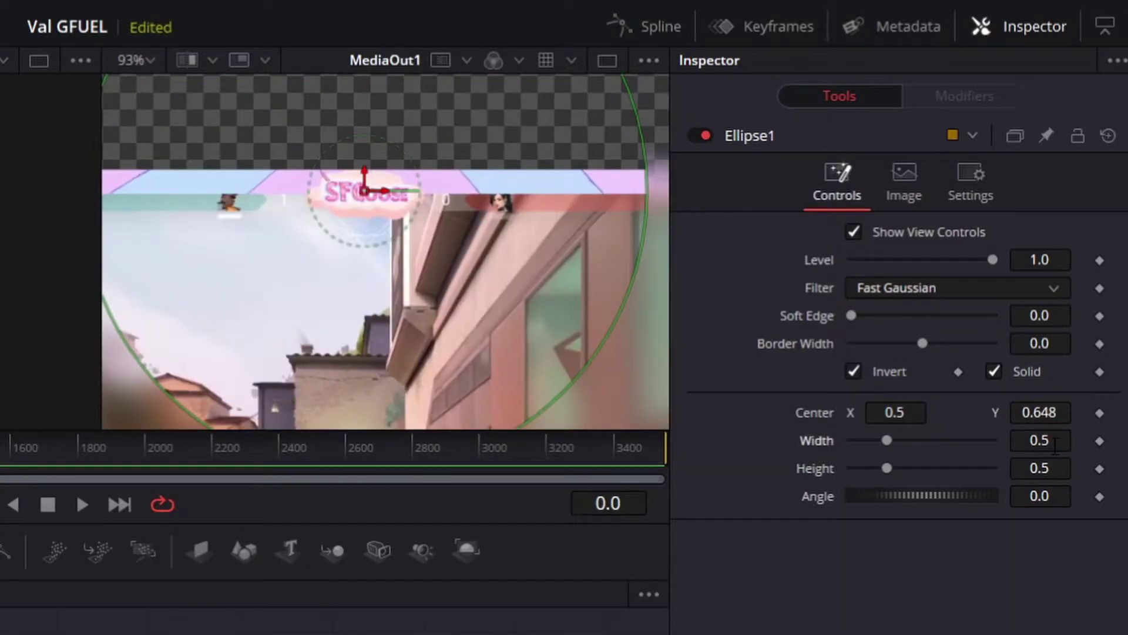
pyautogui.moveTo(1054, 447); pyautogui.dragTo(1043, 469)
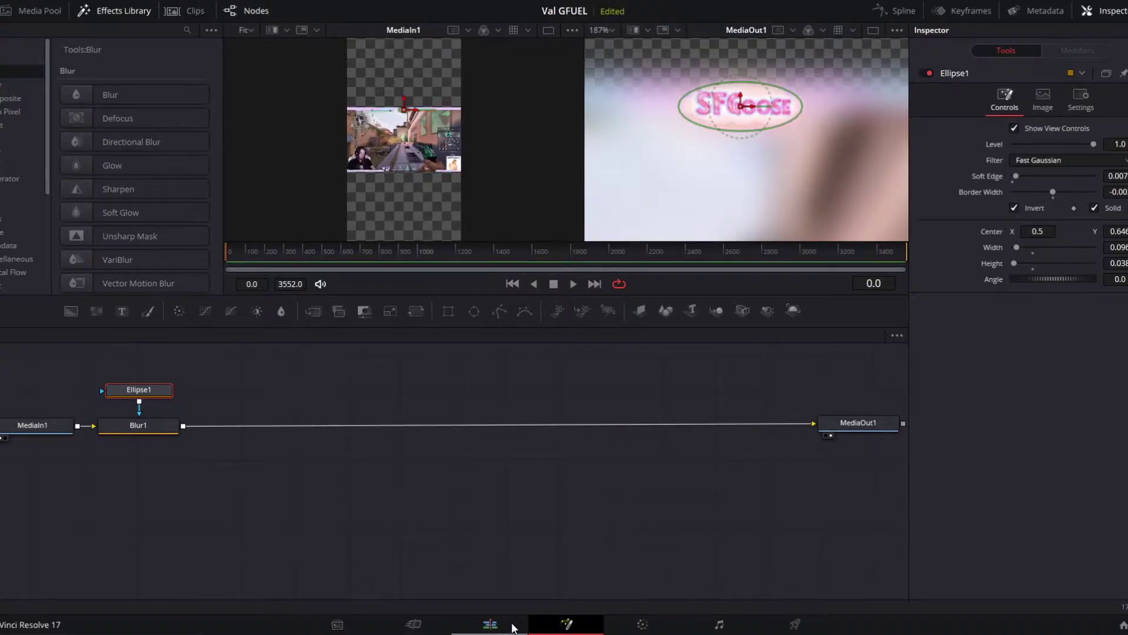
# Back on the Edit page, set the Video 2 clip's zoom to 2.770 and crop its top to remove the header strip.
pyautogui.click(512, 626)
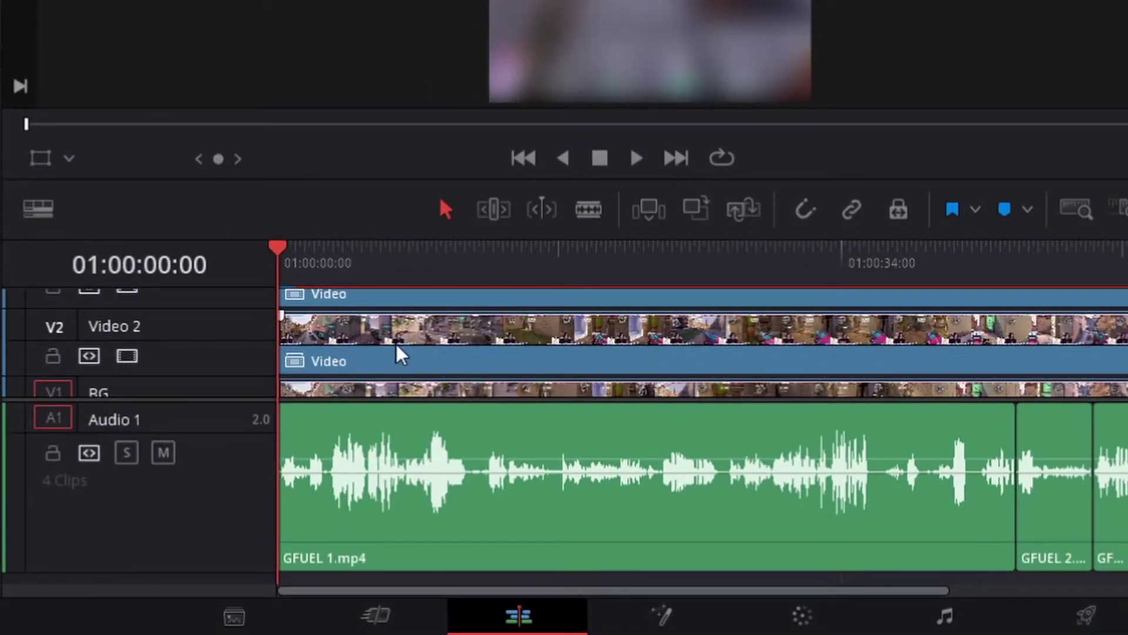
pyautogui.click(396, 344)
pyautogui.moveTo(910, 185); pyautogui.dragTo(1023, 184)
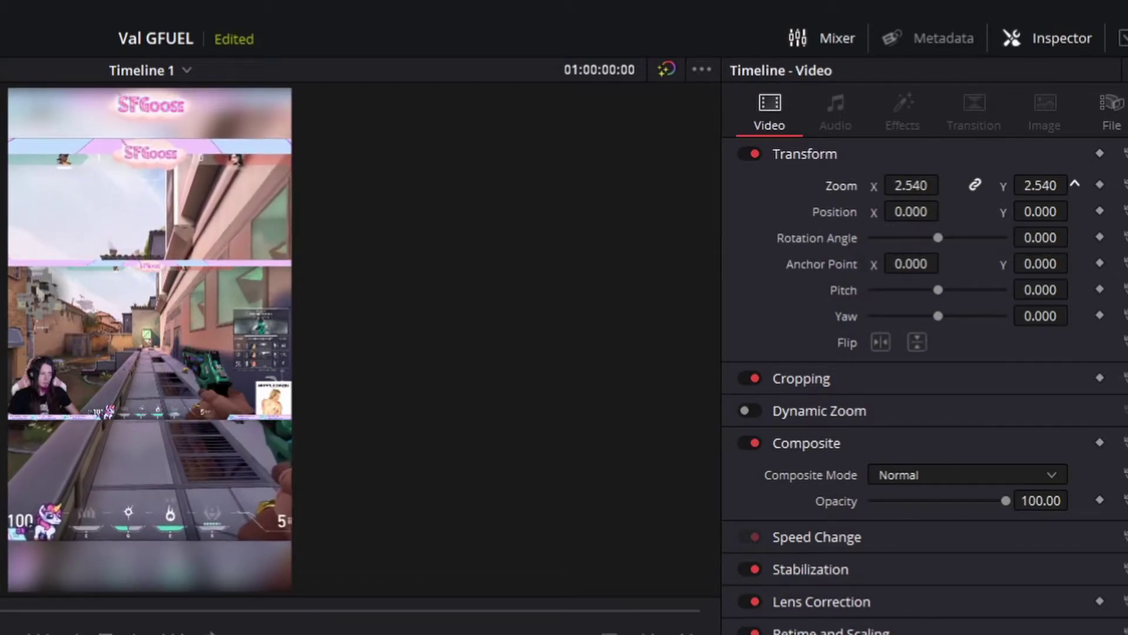
pyautogui.click(848, 377)
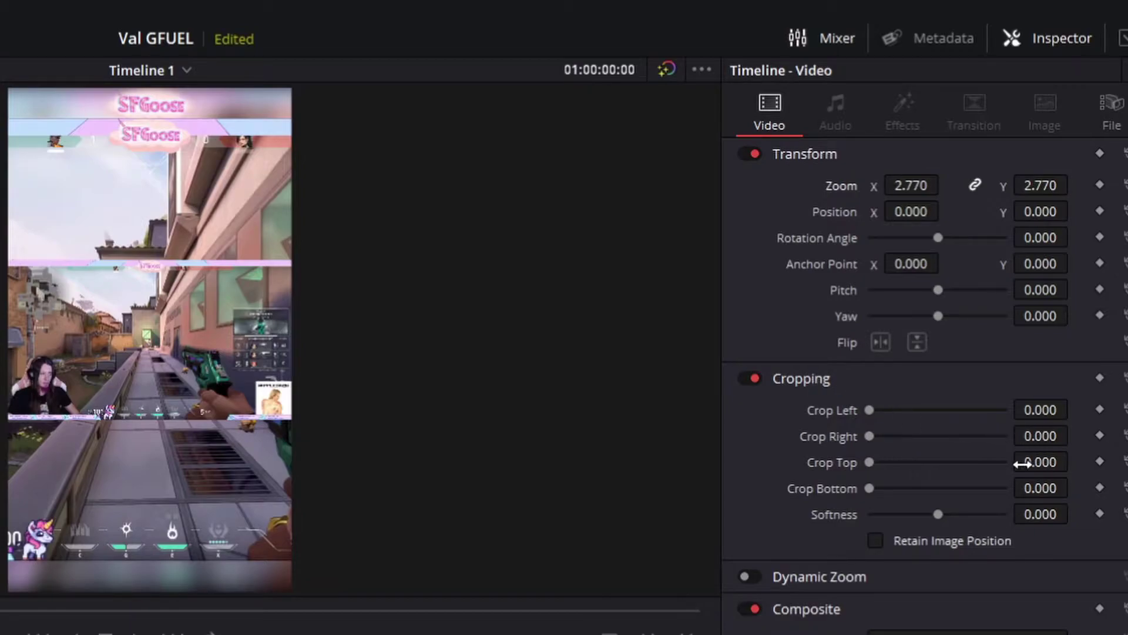
pyautogui.moveTo(1025, 461); pyautogui.dragTo(1096, 461)
# Set the Webcam clip's zoom to 2.620 and position X to 907, and crop it 764 right, 965 top and 580 bottom.
pyautogui.moveTo(1040, 211); pyautogui.dragTo(1074, 184)
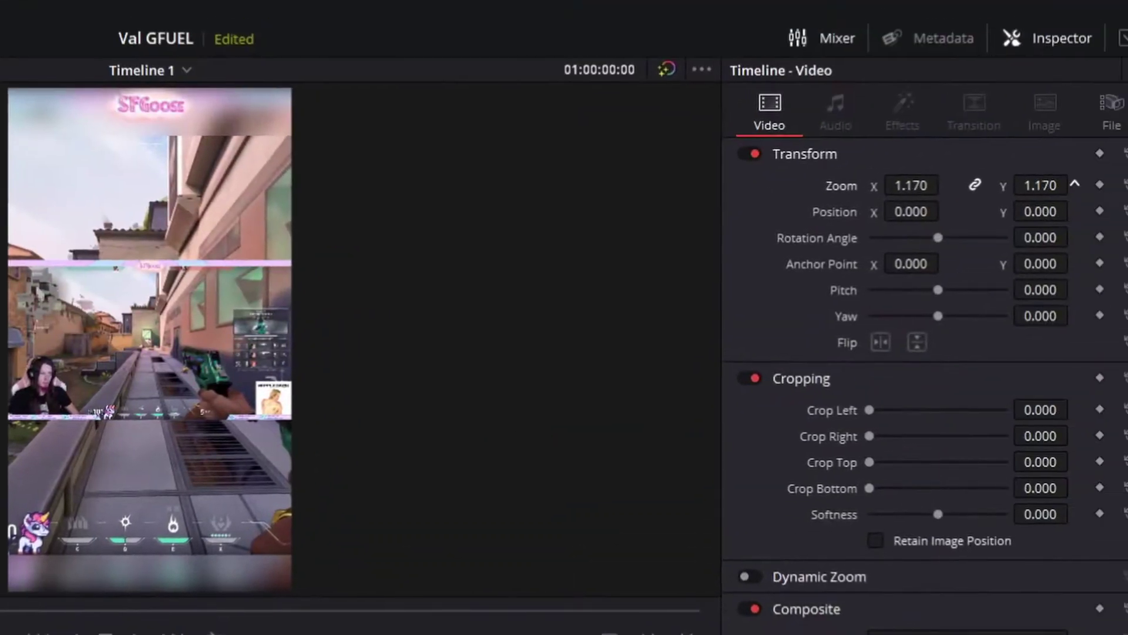
pyautogui.moveTo(1043, 186); pyautogui.dragTo(1043, 186)
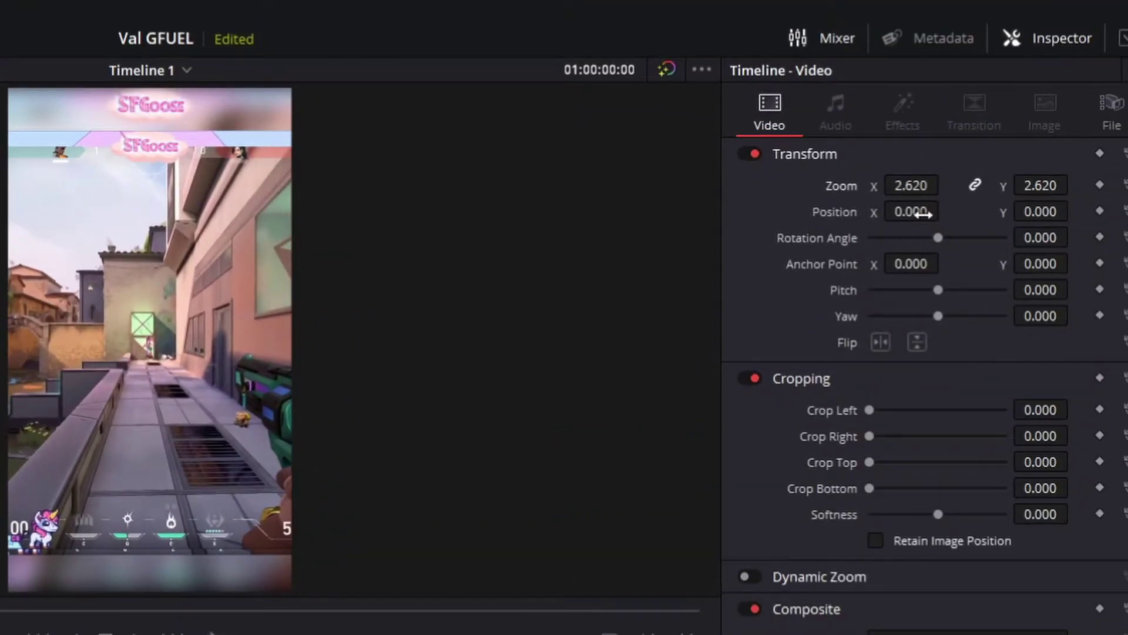
pyautogui.moveTo(911, 211); pyautogui.dragTo(946, 210)
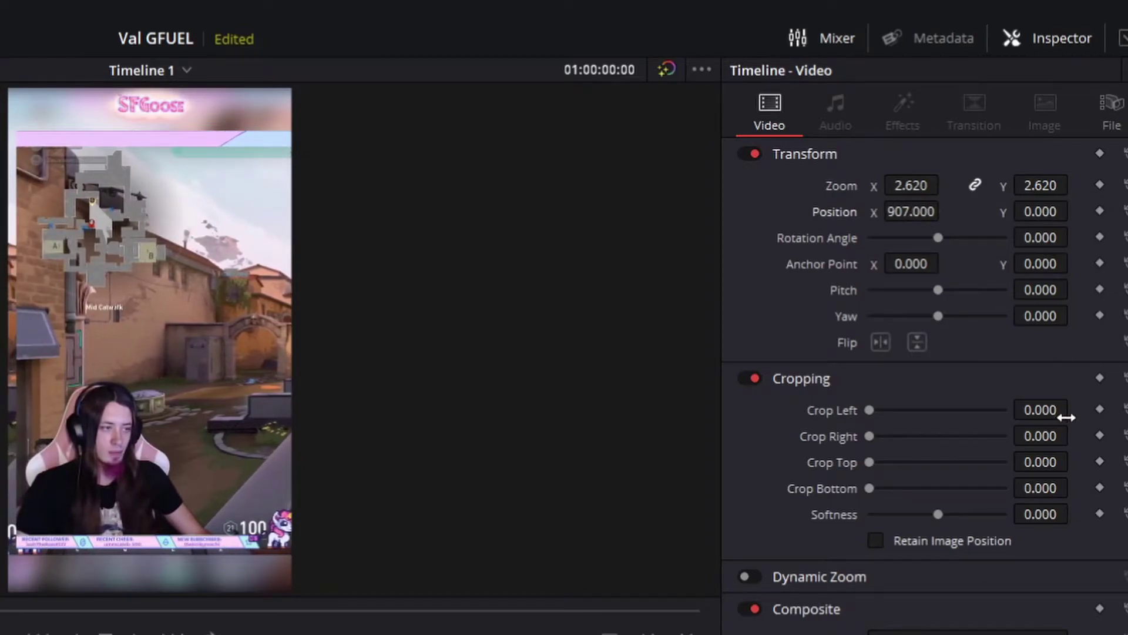
pyautogui.moveTo(1065, 435); pyautogui.dragTo(1036, 464)
pyautogui.moveTo(1026, 488); pyautogui.dragTo(1052, 488)
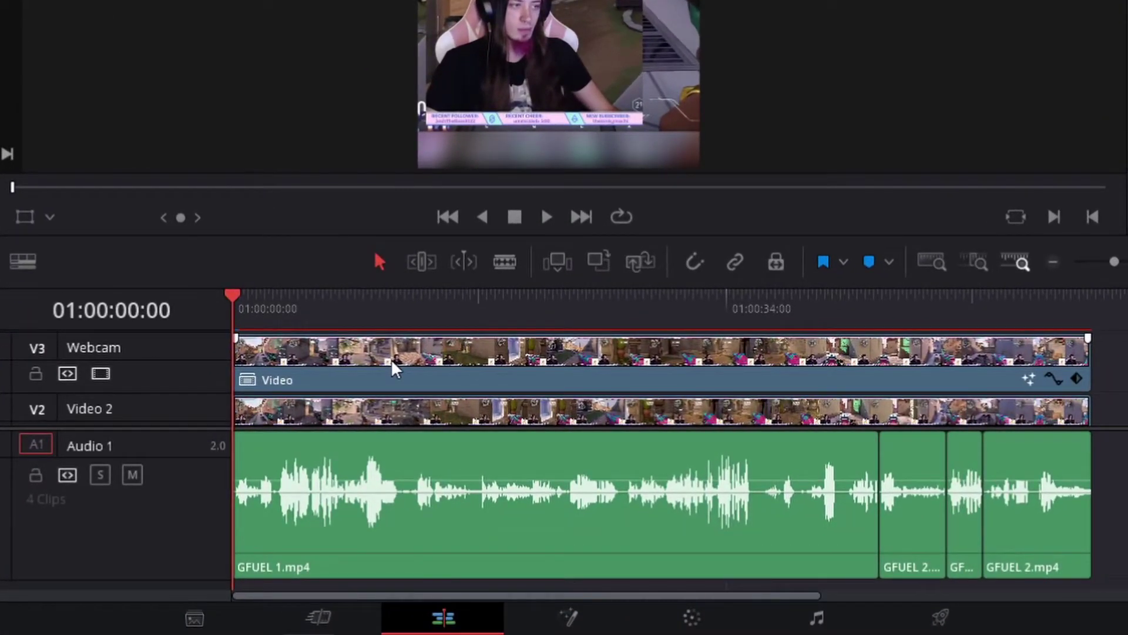
# Open the Webcam clip in Fusion and add an ellipse mask centred on the face at X 0.126, Y 0.418.
pyautogui.rightClick(390, 358)
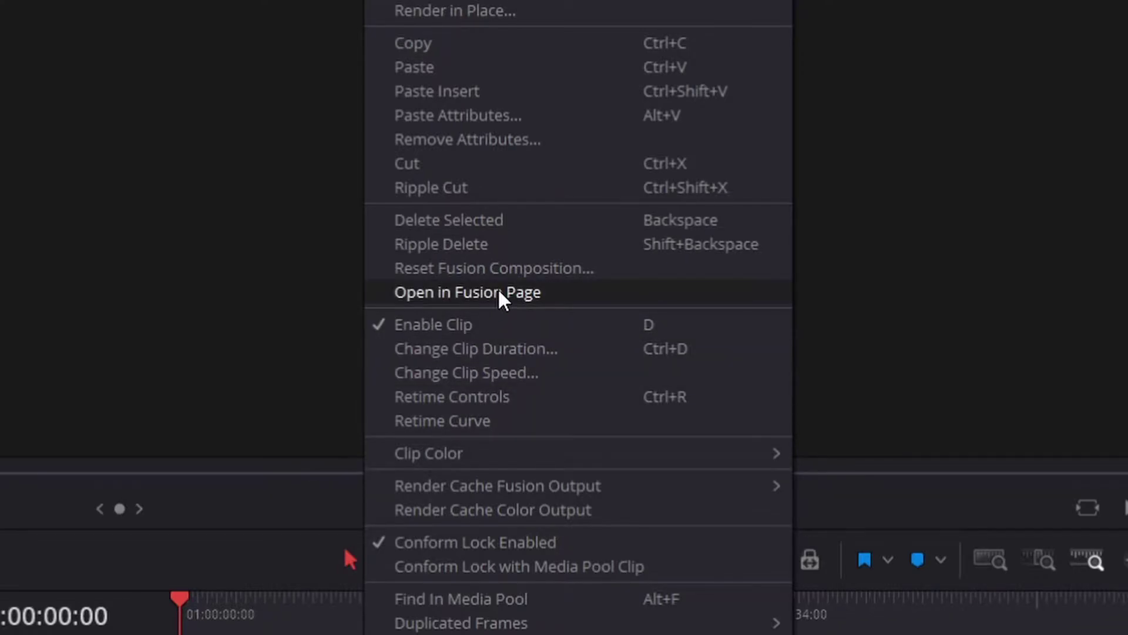
pyautogui.click(498, 288)
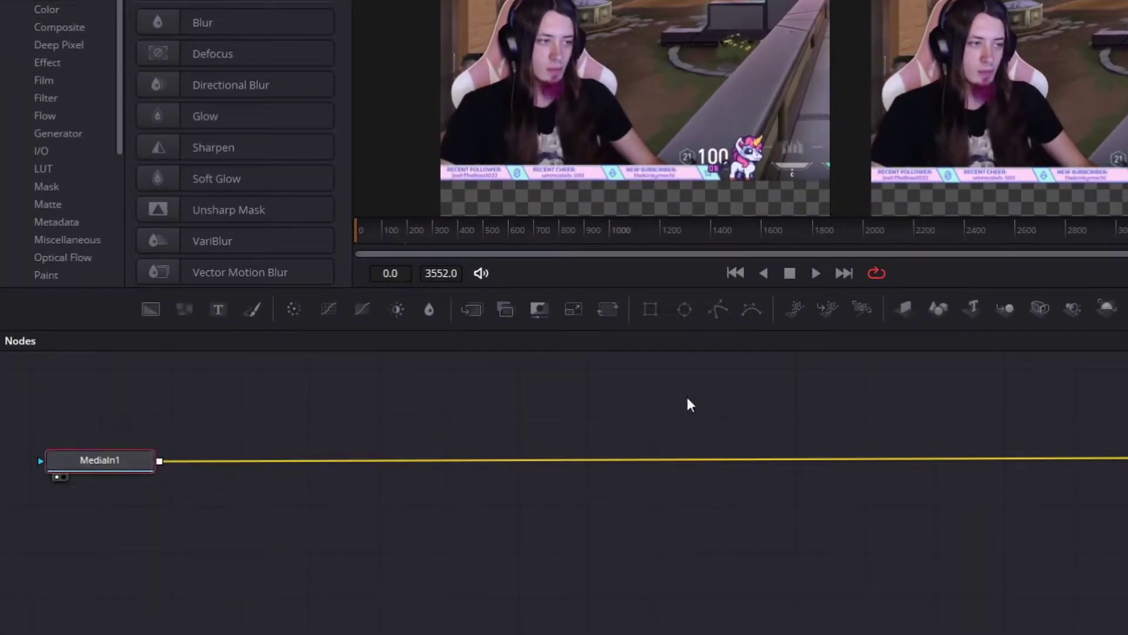
pyautogui.click(684, 312)
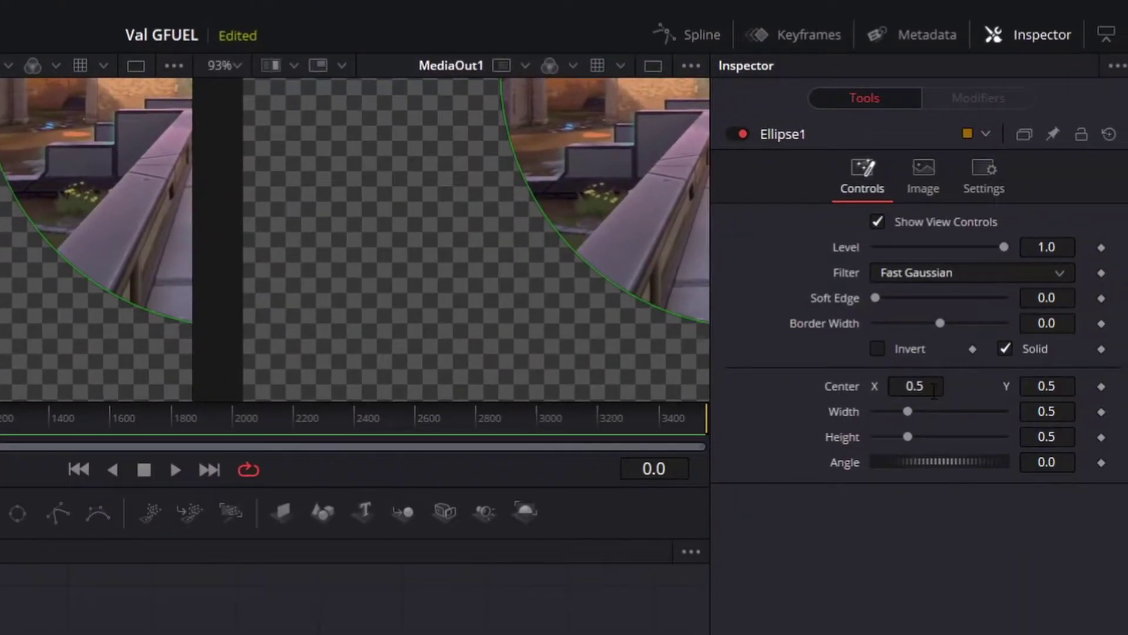
pyautogui.moveTo(934, 391); pyautogui.dragTo(865, 392)
pyautogui.moveTo(1063, 389); pyautogui.dragTo(1060, 387)
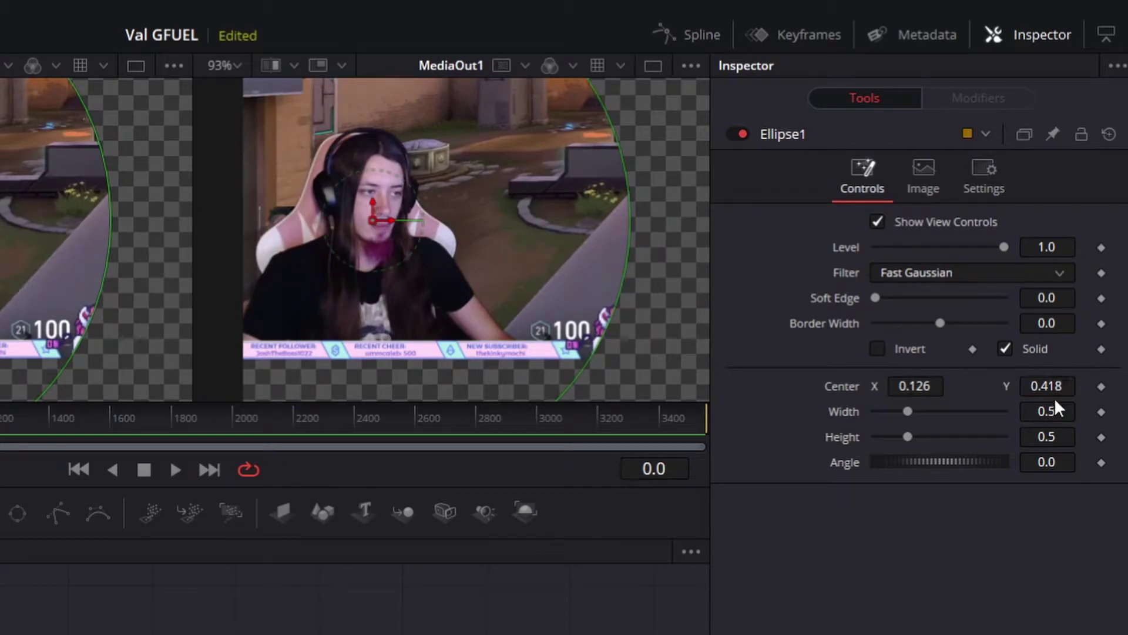
# Shrink the webcam ellipse to width 0.239 and height 0.224, recentre it at X 0.115, Y 0.417, and soften its edge.
pyautogui.moveTo(1049, 324); pyautogui.dragTo(1039, 323)
pyautogui.hotkey('ctrl', 'z')
pyautogui.moveTo(1049, 411); pyautogui.dragTo(995, 411)
pyautogui.moveTo(1047, 436); pyautogui.dragTo(992, 437)
pyautogui.moveTo(915, 386); pyautogui.dragTo(908, 386)
pyautogui.moveTo(1046, 386); pyautogui.dragTo(1047, 386)
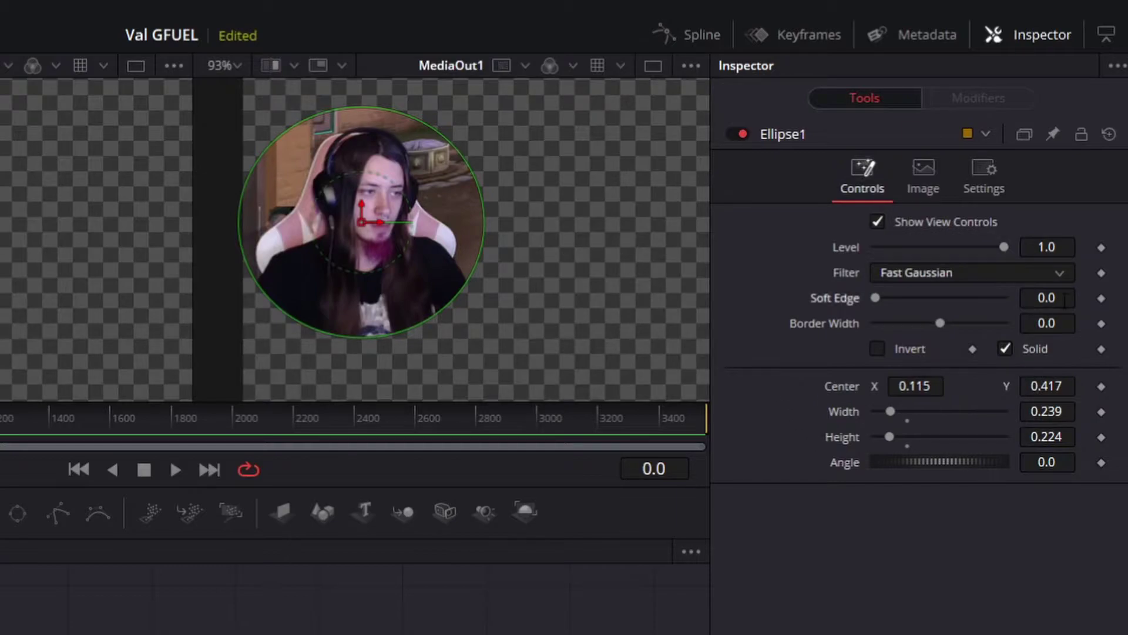
pyautogui.click(1046, 298)
pyautogui.moveTo(1047, 298); pyautogui.dragTo(1069, 303)
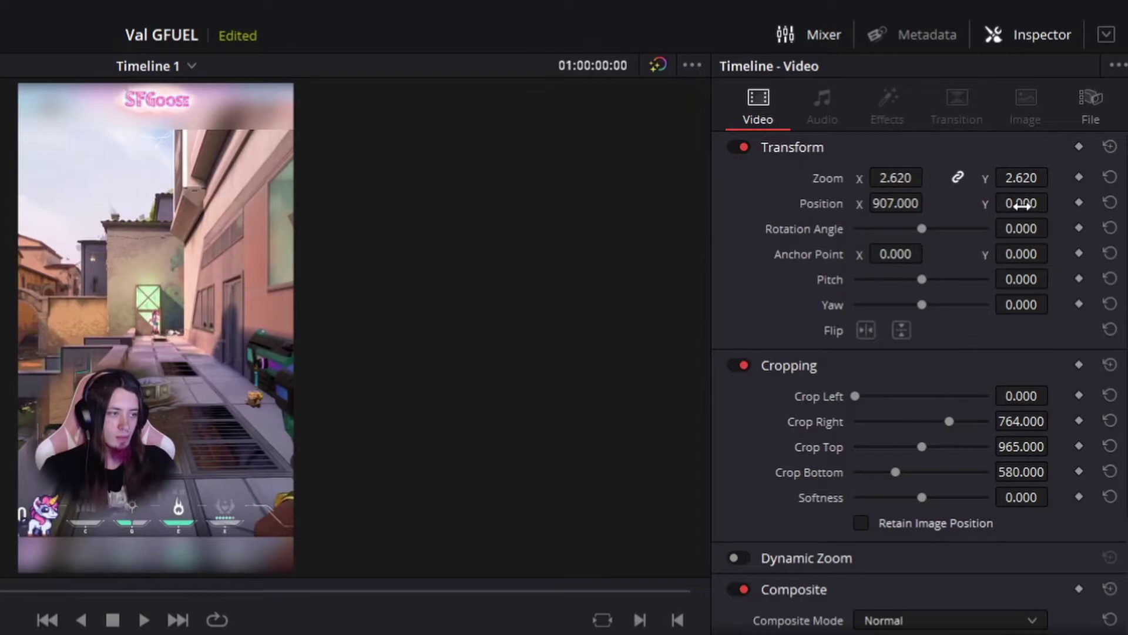
# Reposition the Webcam clip so the round webcam sits in the upper-left corner of the frame, just below the logo.
pyautogui.click(1021, 203)
pyautogui.write('235')
pyautogui.press('Return')
pyautogui.moveTo(1054, 202); pyautogui.dragTo(1056, 202)
pyautogui.moveTo(926, 204); pyautogui.dragTo(910, 203)
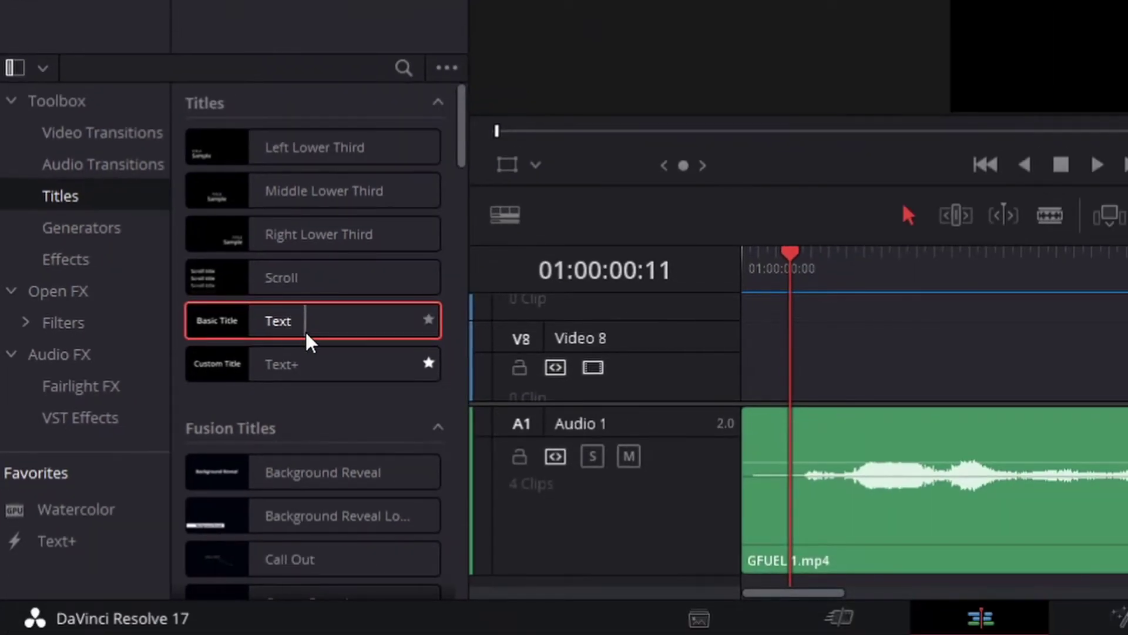
# Place a basic Text title on the Video 8 track at 01:00:00:11 and change its text to "Hello".
pyautogui.moveTo(305, 331); pyautogui.dragTo(797, 358)
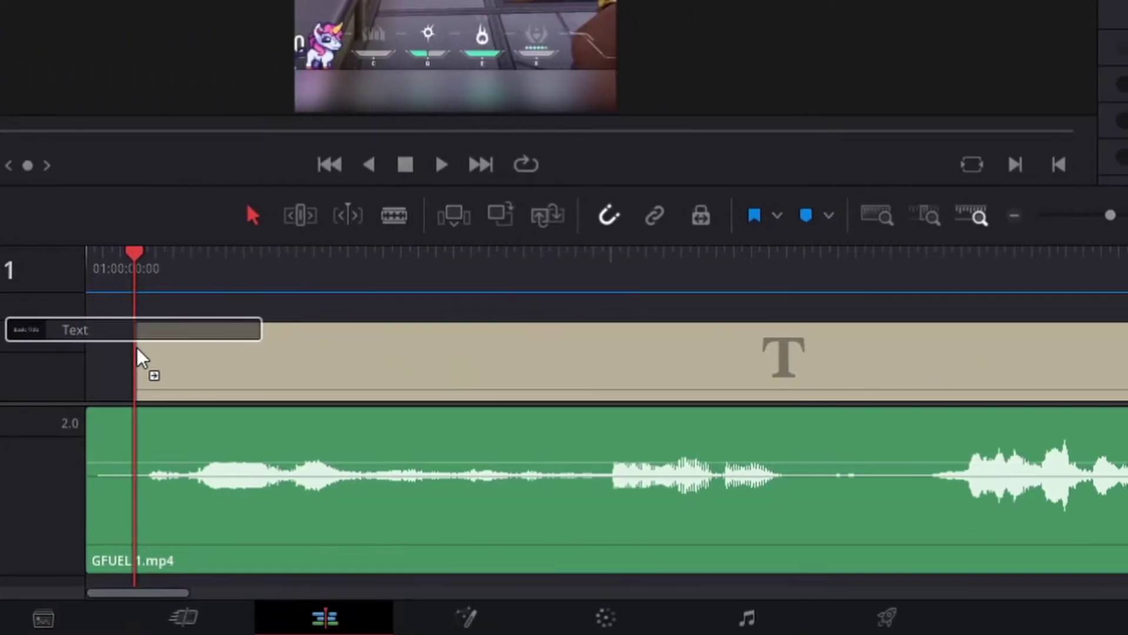
pyautogui.moveTo(137, 348); pyautogui.dragTo(138, 345)
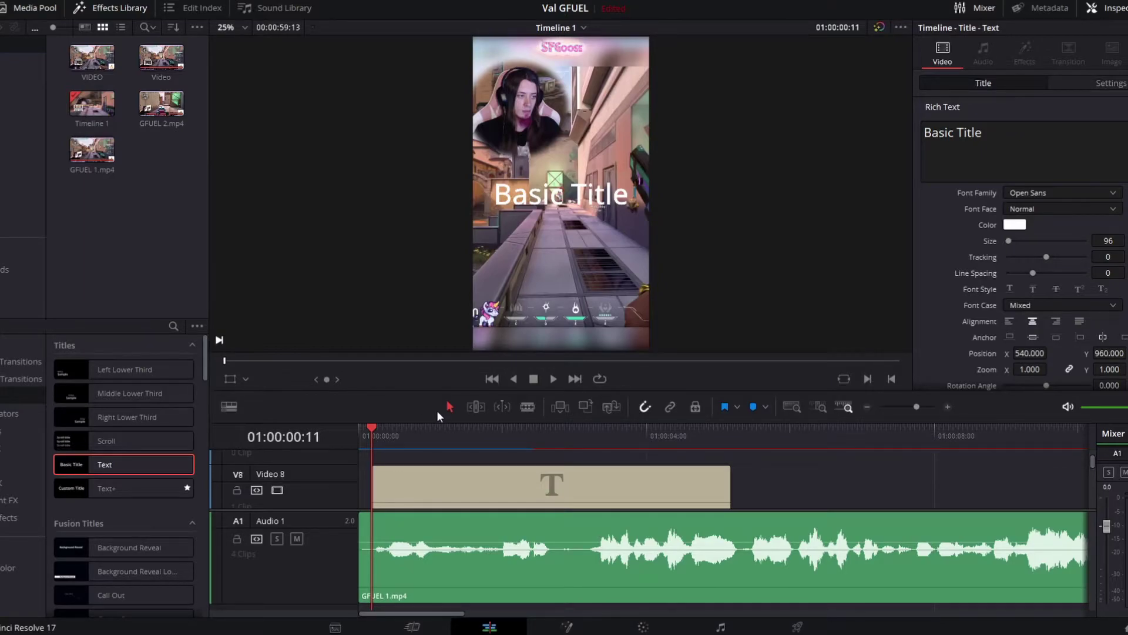
pyautogui.click(465, 480)
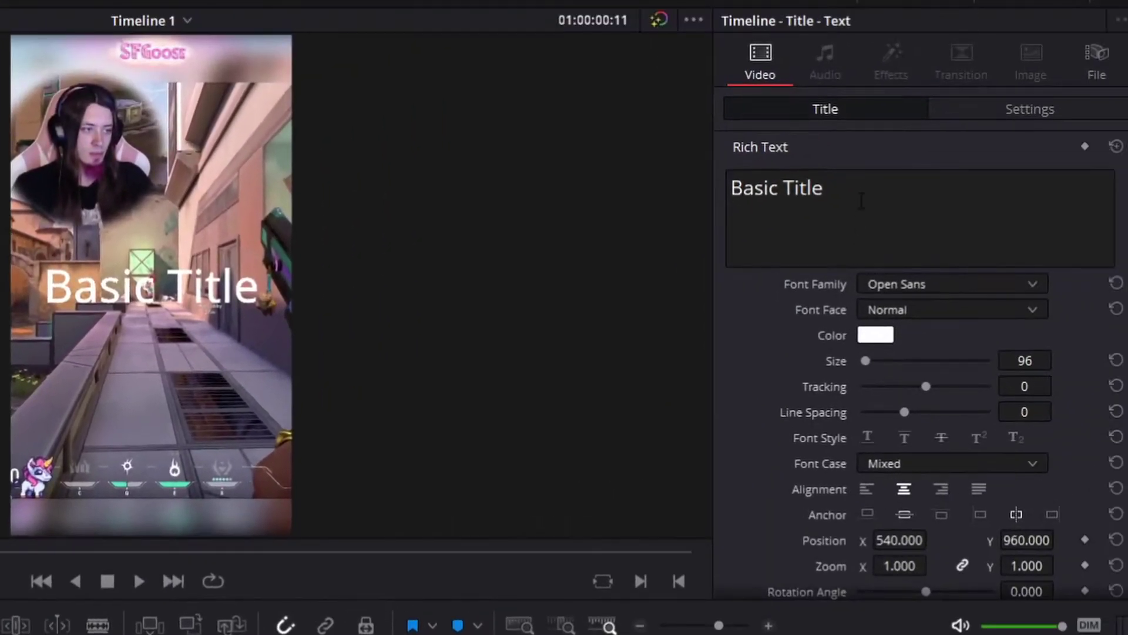
pyautogui.moveTo(859, 196); pyautogui.dragTo(612, 151)
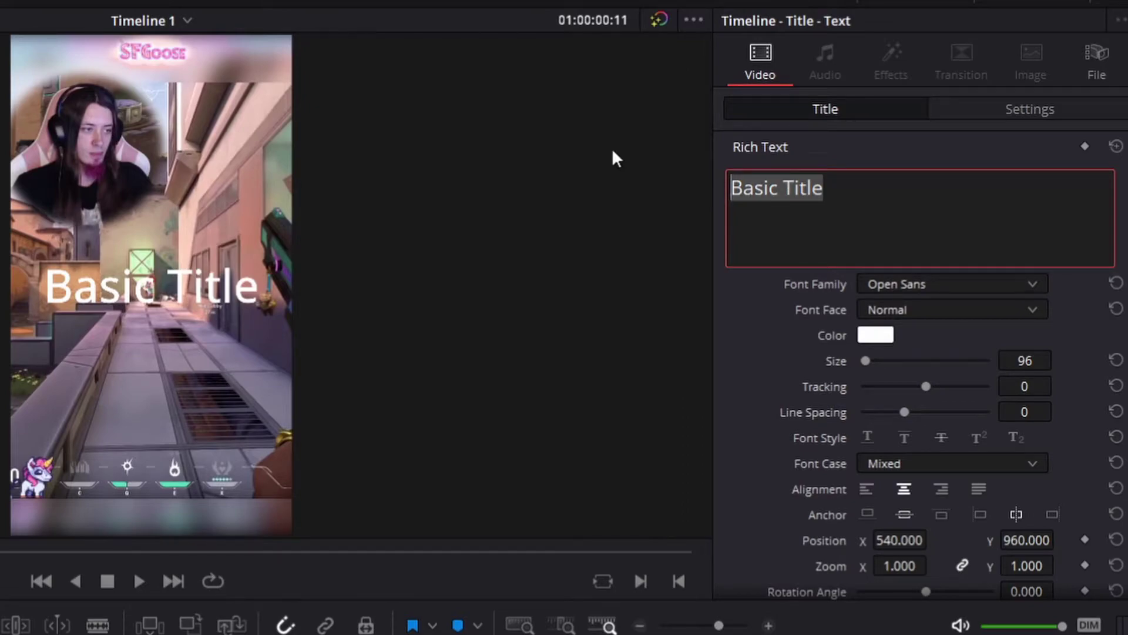
pyautogui.press('BackSpace')
pyautogui.write('Hello')
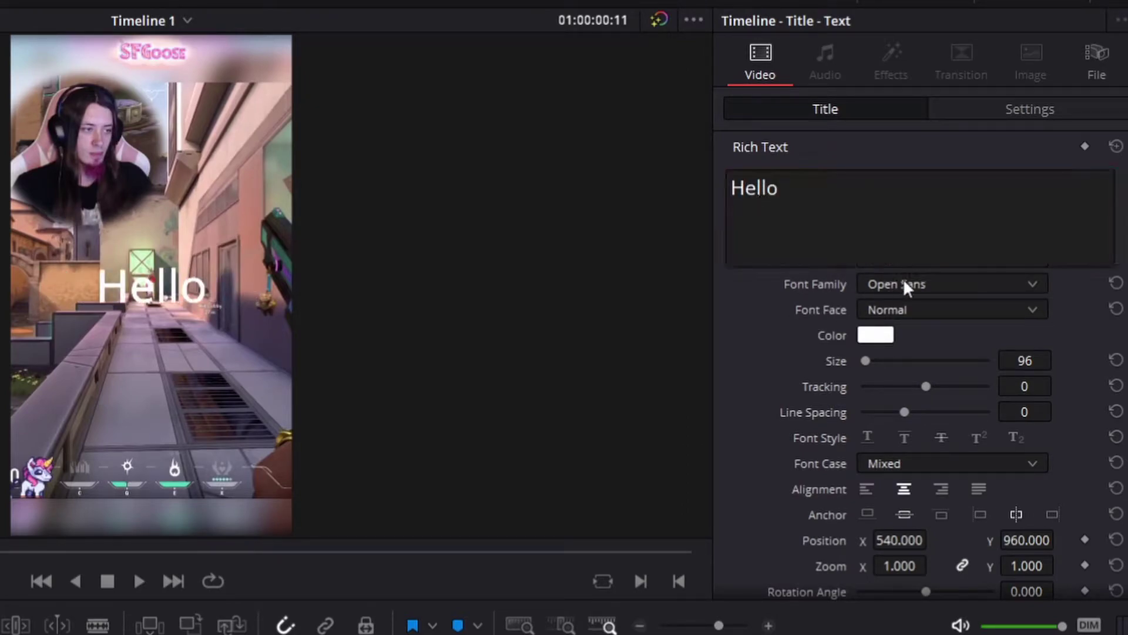
# Set the Hello title's font family to GROBOLD and give the text a stroke of size 7.
pyautogui.click(970, 297)
pyautogui.scroll(10, 956, 463)
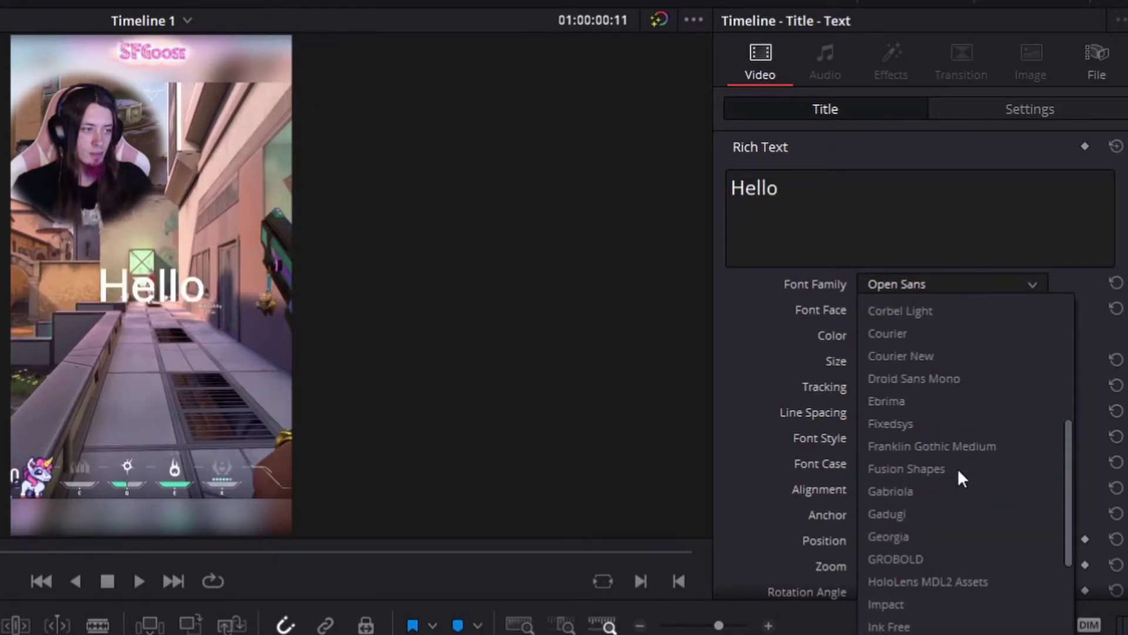
pyautogui.click(914, 567)
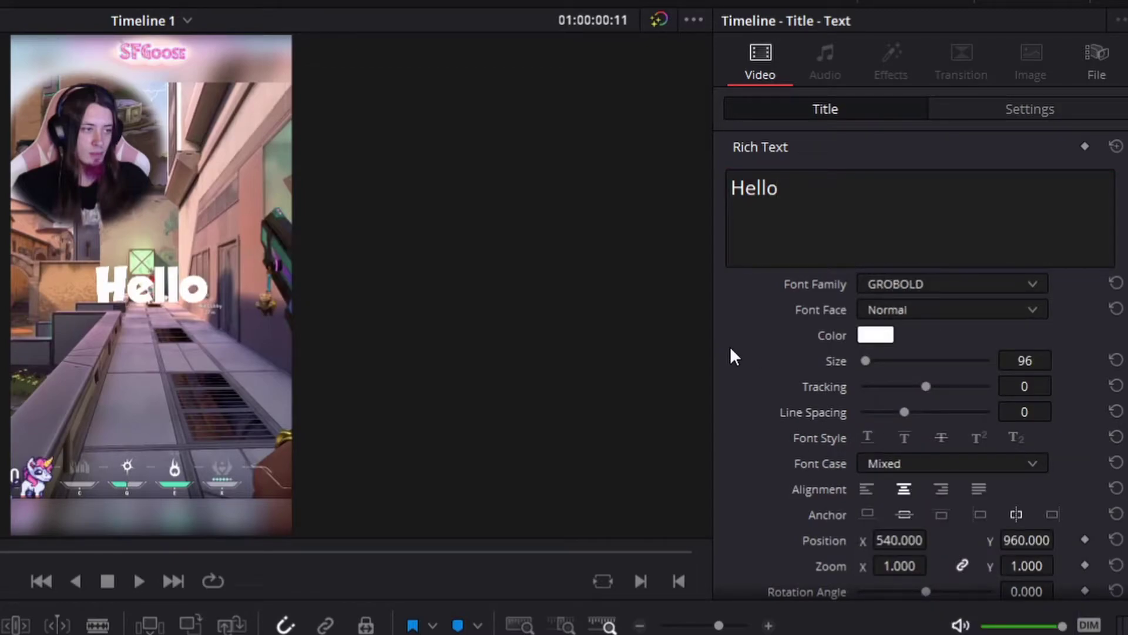
pyautogui.scroll(-8, 746, 341)
pyautogui.moveTo(868, 335); pyautogui.dragTo(921, 342)
pyautogui.scroll(2, 778, 333)
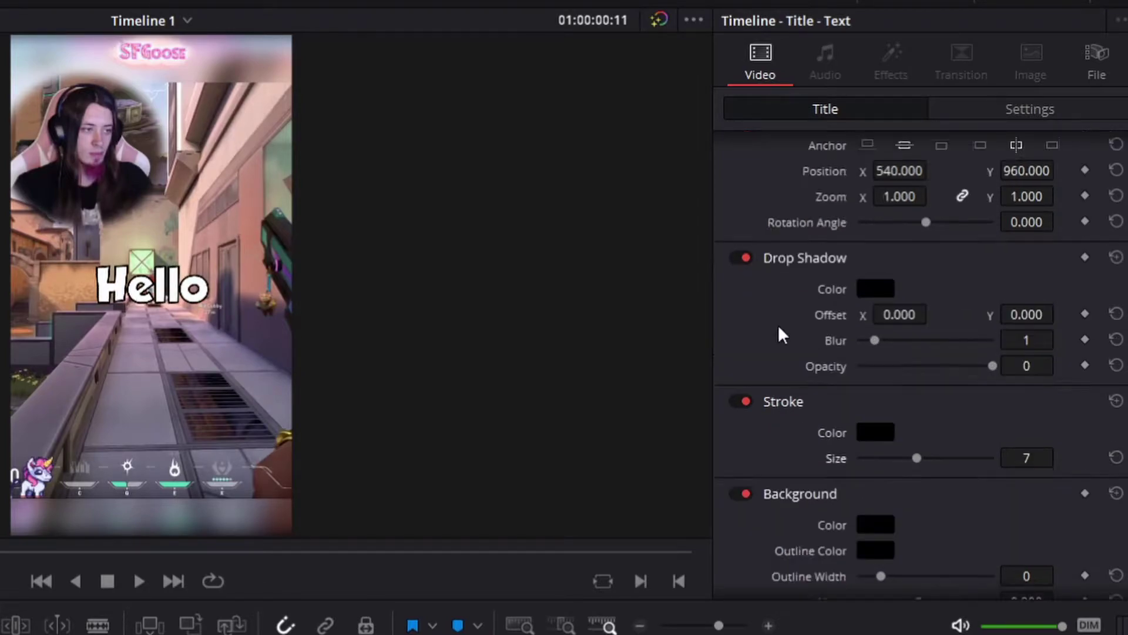
# Set the title's drop shadow to blur 53, offset X 15 and offset Y -10.
pyautogui.moveTo(875, 341); pyautogui.dragTo(946, 341)
pyautogui.moveTo(898, 314); pyautogui.dragTo(903, 312)
pyautogui.moveTo(1027, 315); pyautogui.dragTo(1014, 315)
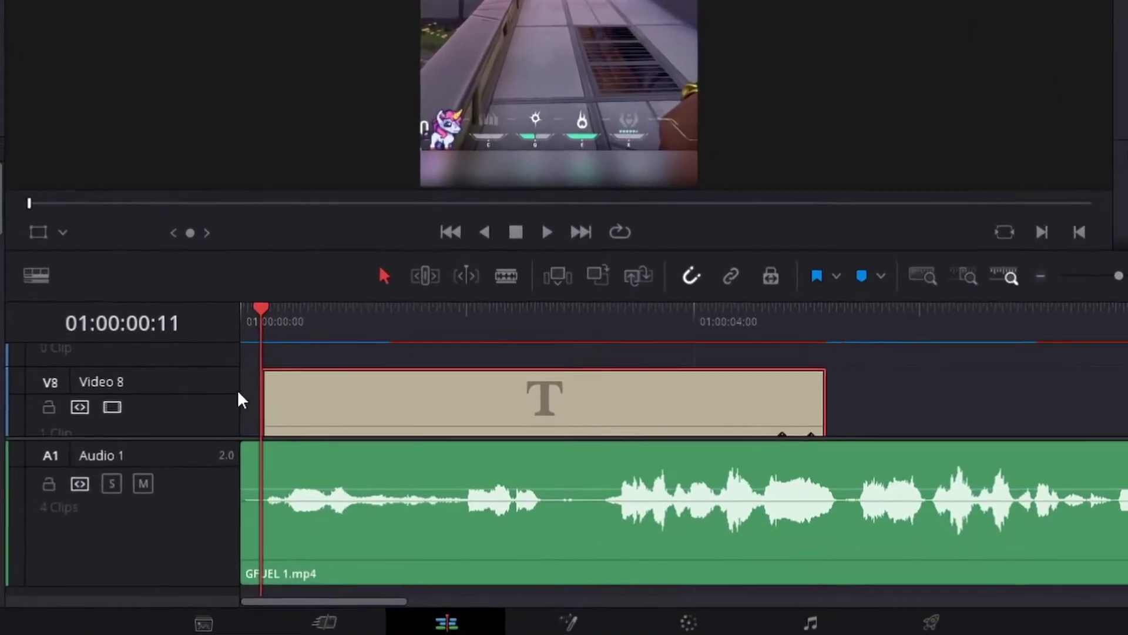
# Animate the title's zoom with keyframes, setting it to 1.2 at 01:00:00:15, four frames after the title starts.
pyautogui.moveTo(385, 466)
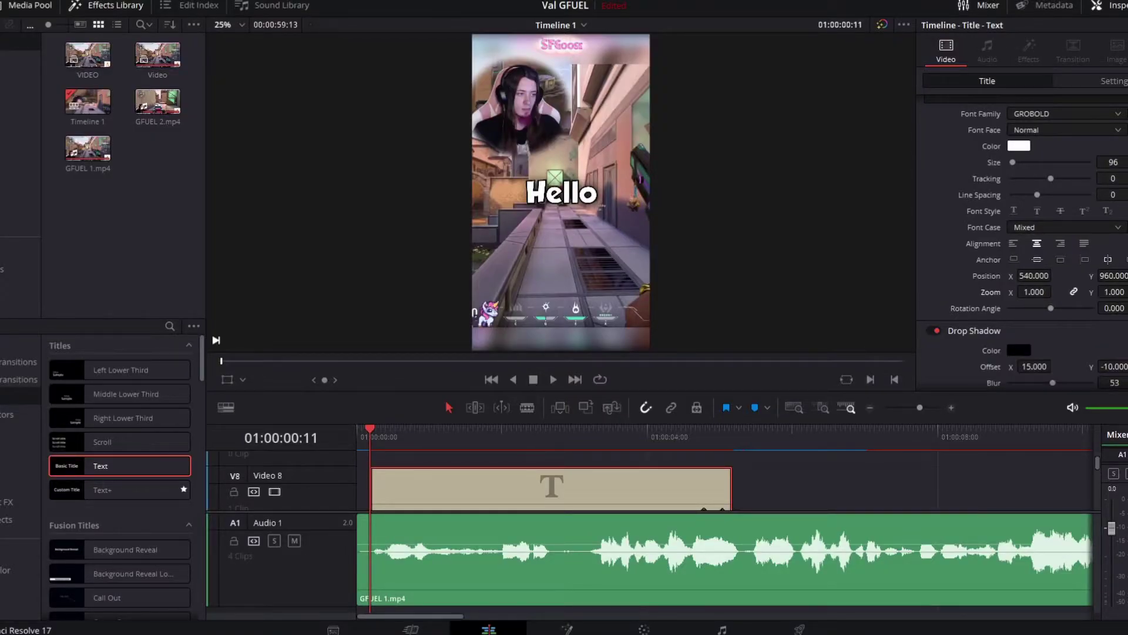
pyautogui.press('Right')
pyautogui.press('Right')
pyautogui.press('Right')
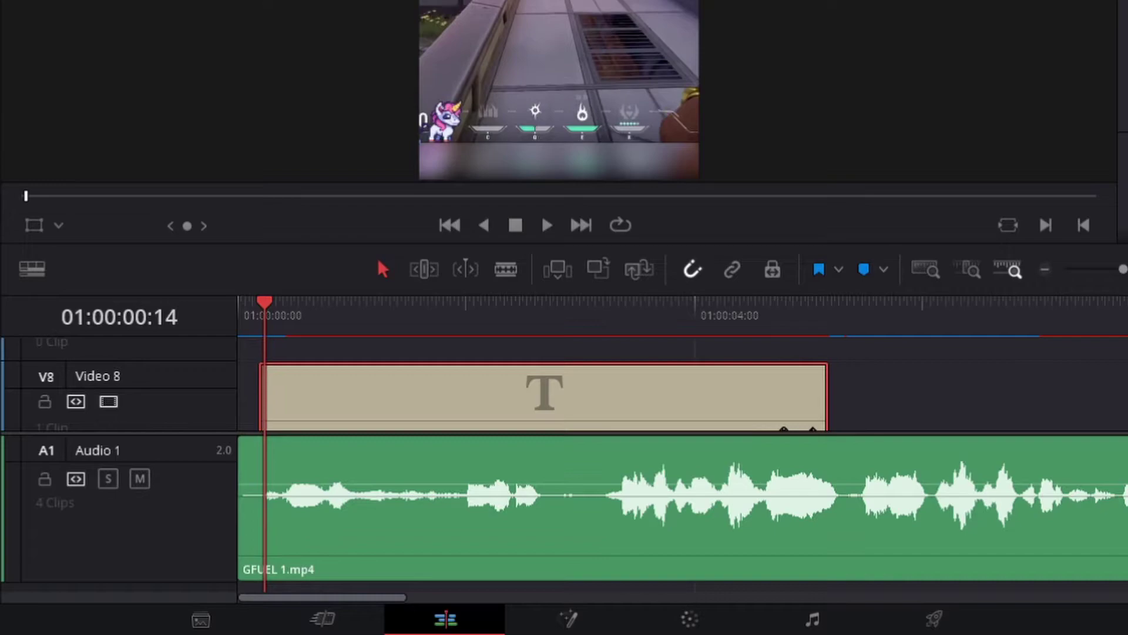
pyautogui.press('Right')
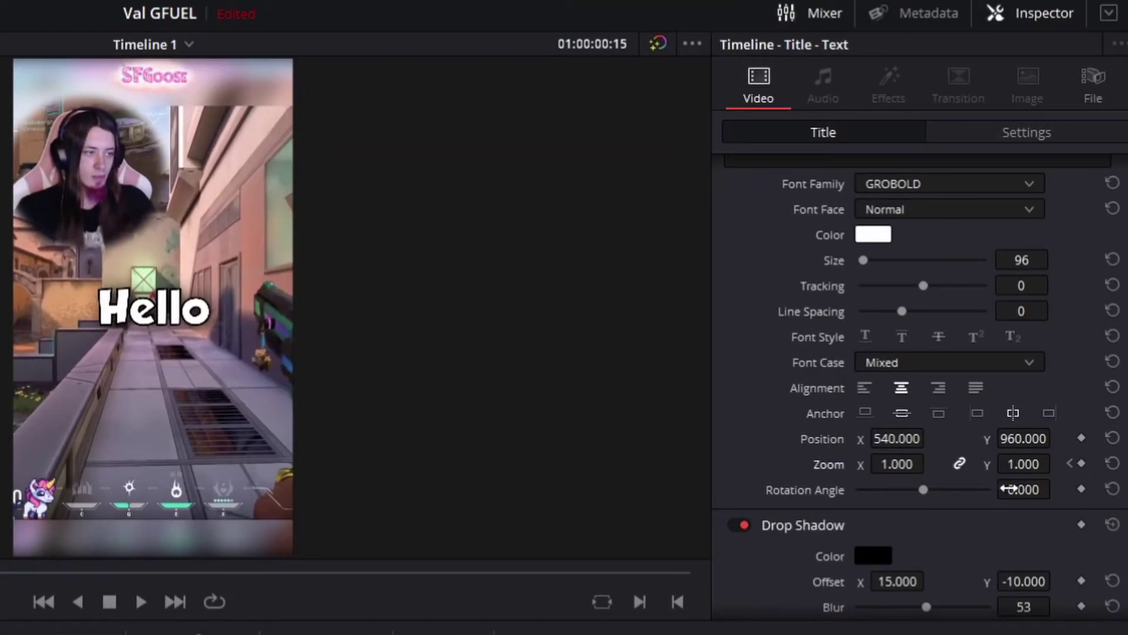
pyautogui.click(1082, 463)
pyautogui.click(1038, 464)
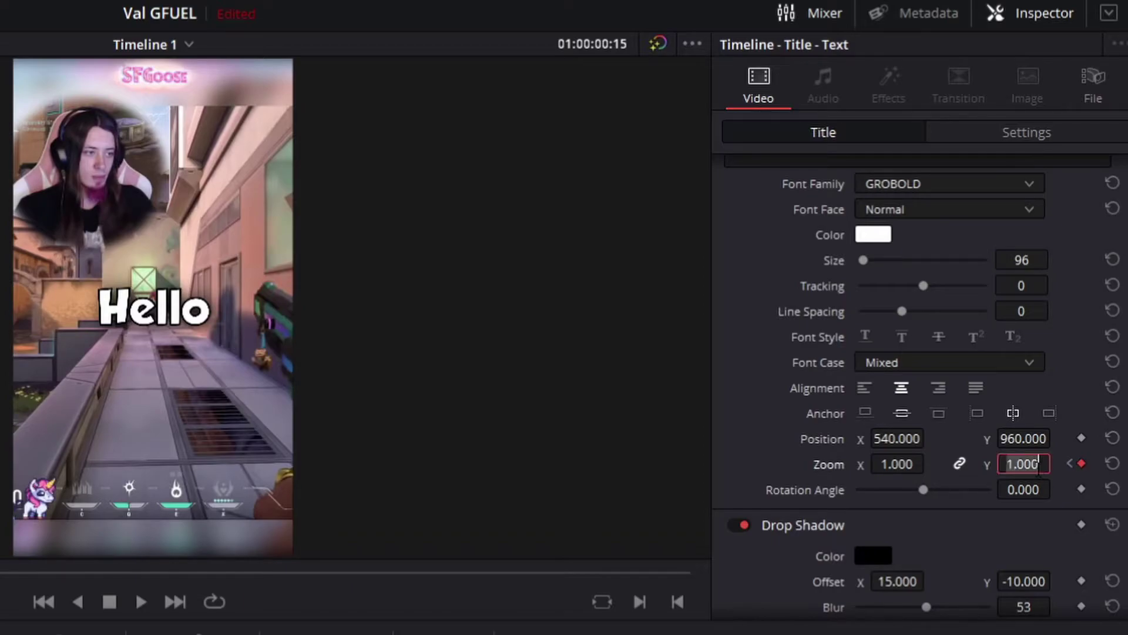
pyautogui.write('1.2')
pyautogui.press('Return')
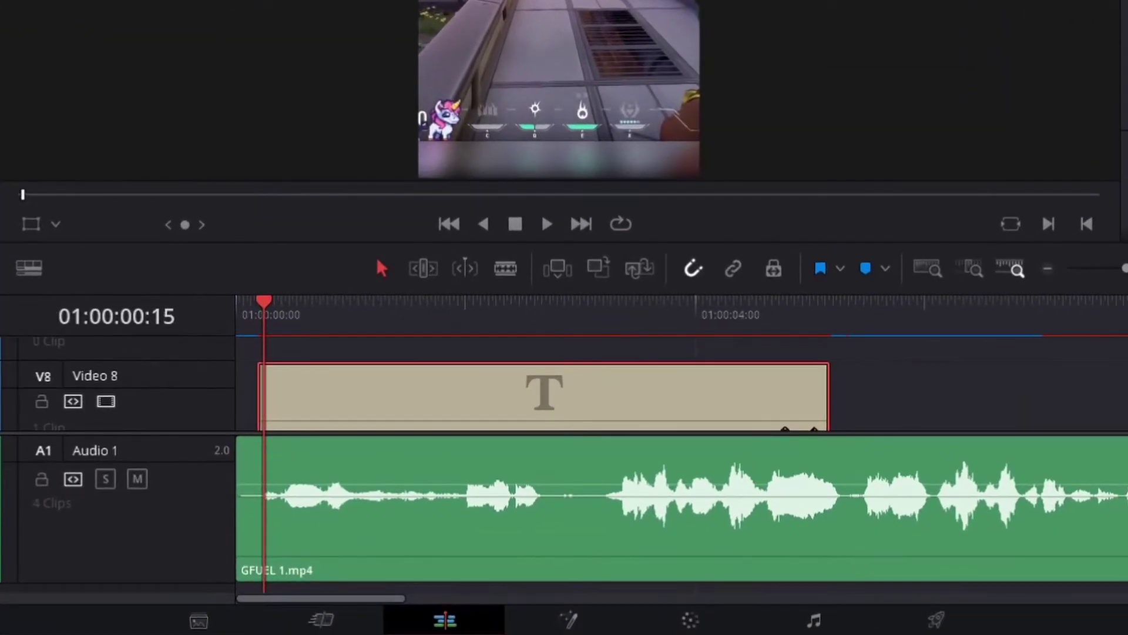
# Set the title's zoom to 1.15 at 01:00:00:16 and play the timeline from the beginning to check the pop-in animation.
pyautogui.press('Right')
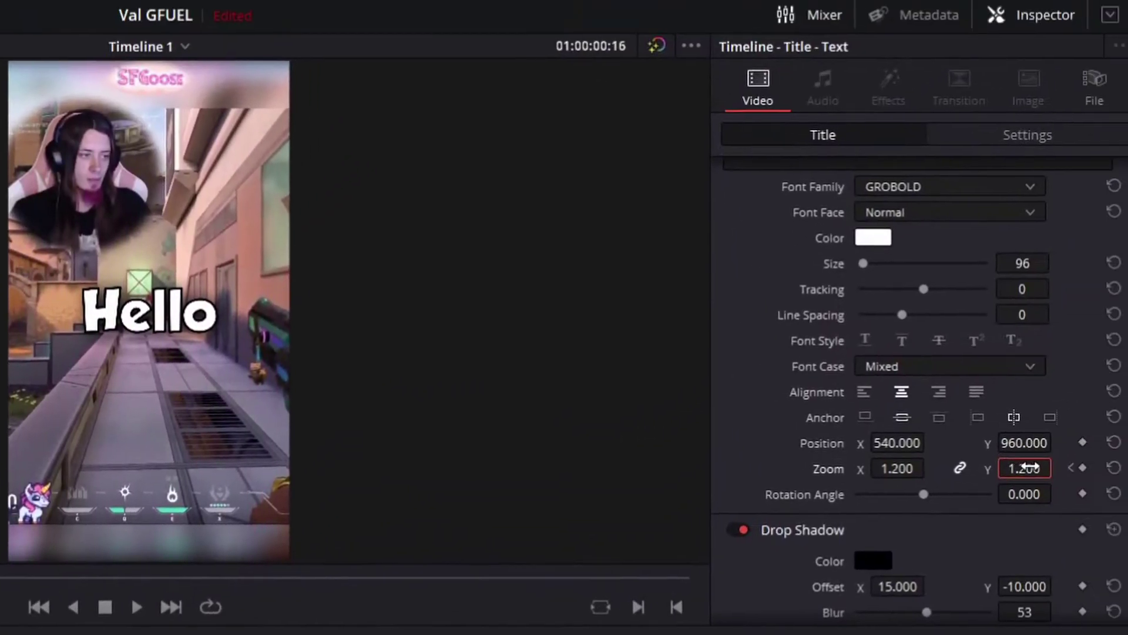
pyautogui.doubleClick(1032, 468)
pyautogui.write('1.15')
pyautogui.press('Return')
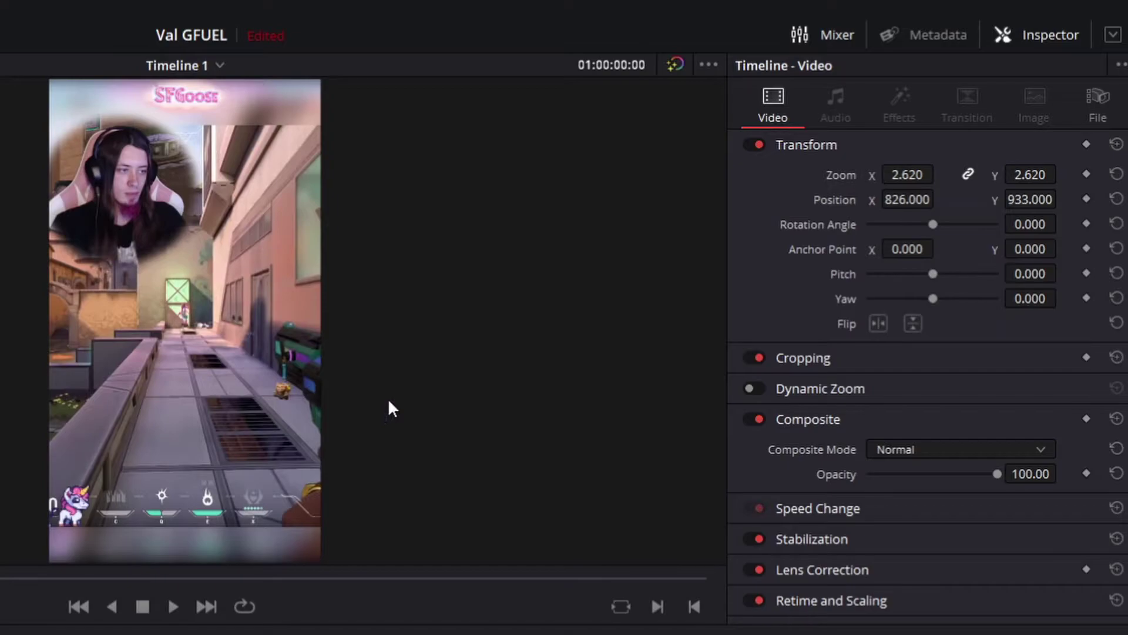
pyautogui.press('space')
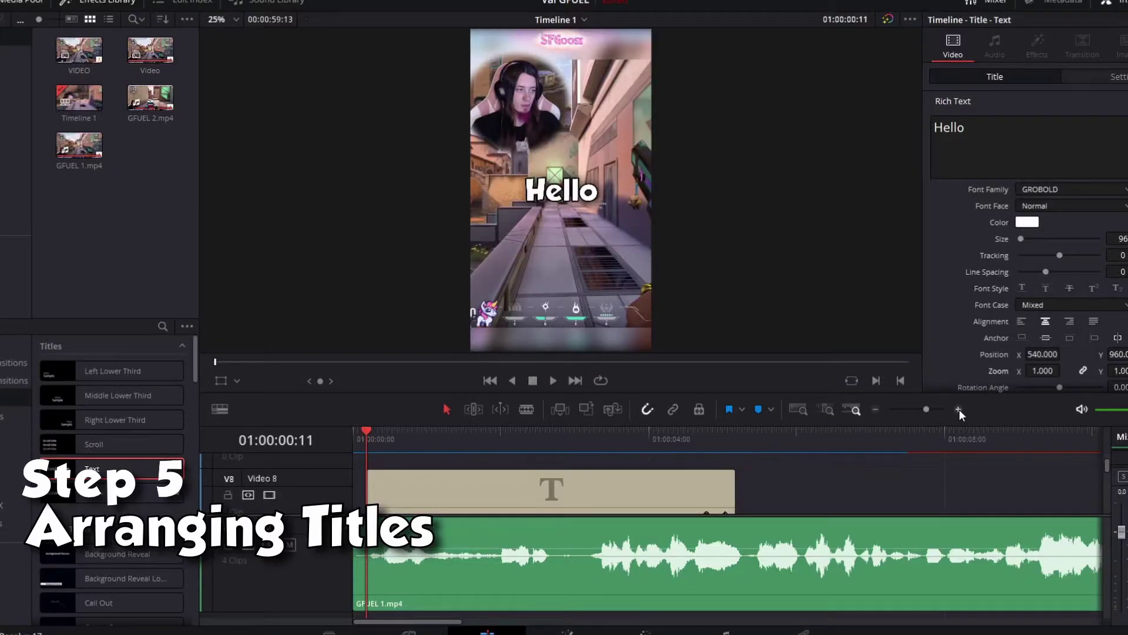
# Change the title's text to "Yeah" and move the title so it starts at 01:00:00:24.
pyautogui.click(959, 409)
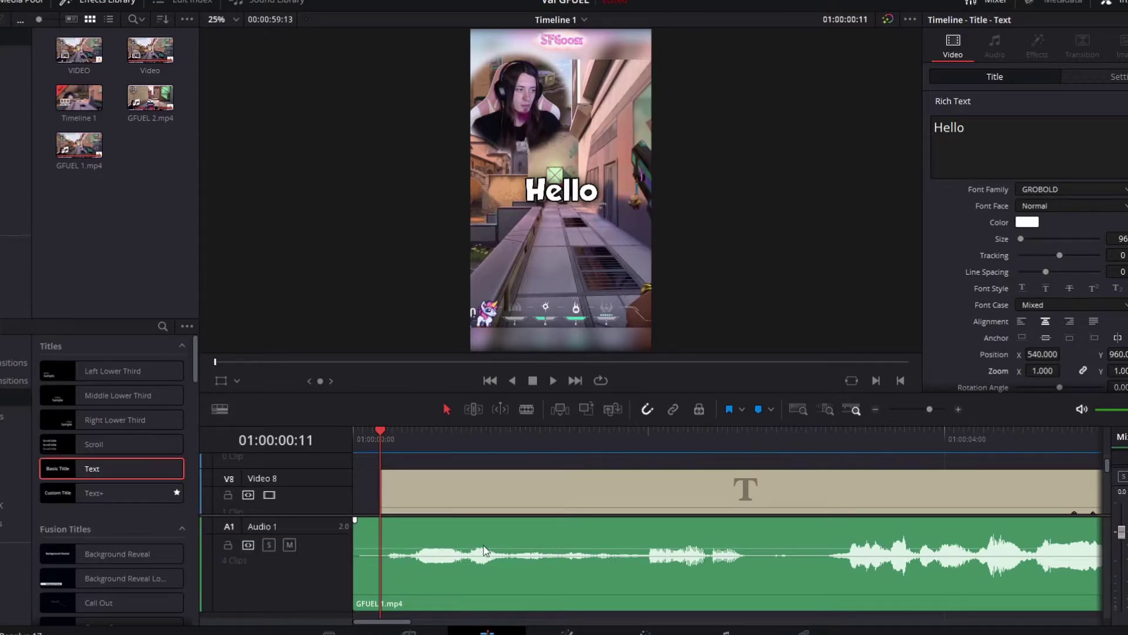
pyautogui.hotkey('ctrl', 'a')
pyautogui.write('Yeah')
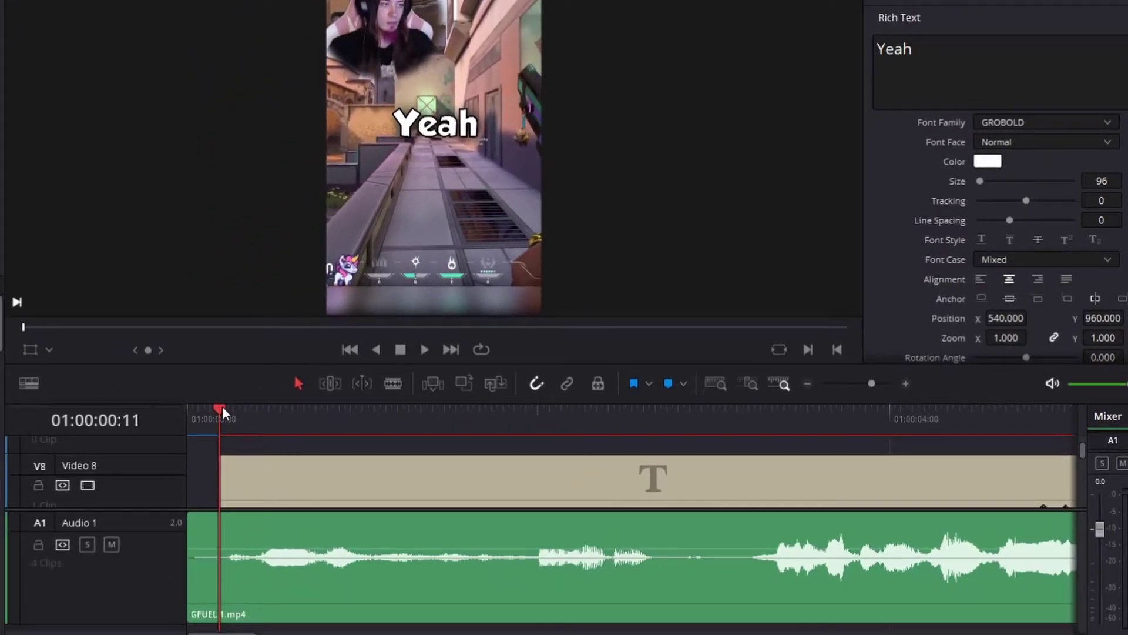
pyautogui.moveTo(222, 406); pyautogui.dragTo(255, 414)
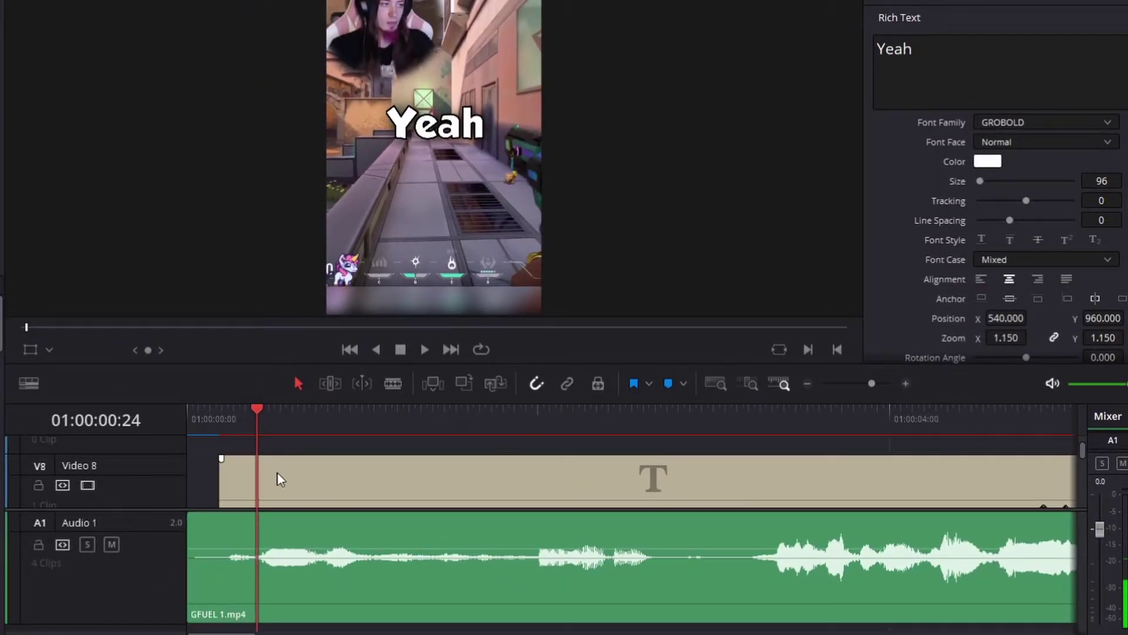
pyautogui.moveTo(277, 475); pyautogui.dragTo(306, 470)
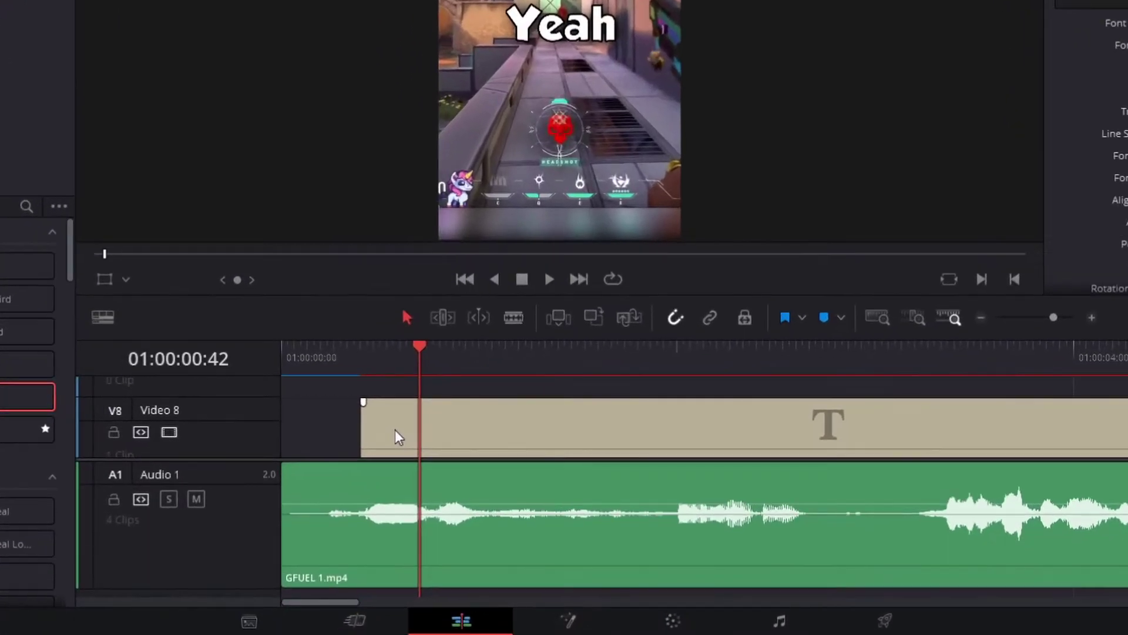
# Split the Yeah title at 01:00:00:42, shorten the second piece and change its text to "Yeah I".
pyautogui.moveTo(442, 491); pyautogui.dragTo(479, 490)
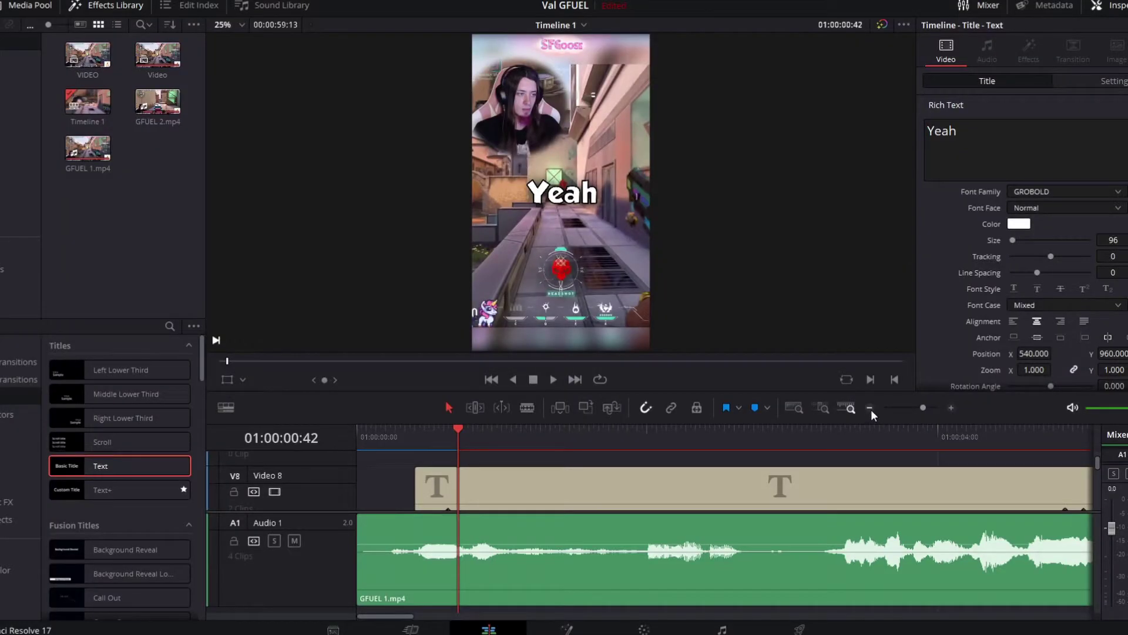
pyautogui.click(869, 408)
pyautogui.moveTo(770, 485); pyautogui.dragTo(446, 489)
pyautogui.click(952, 408)
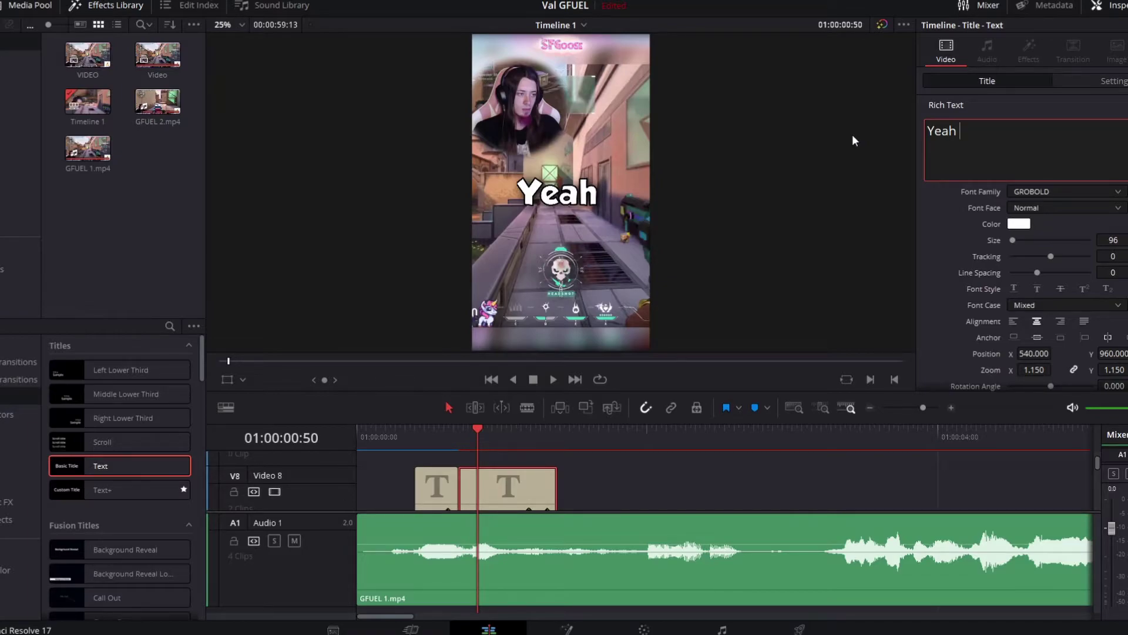
pyautogui.write('I')
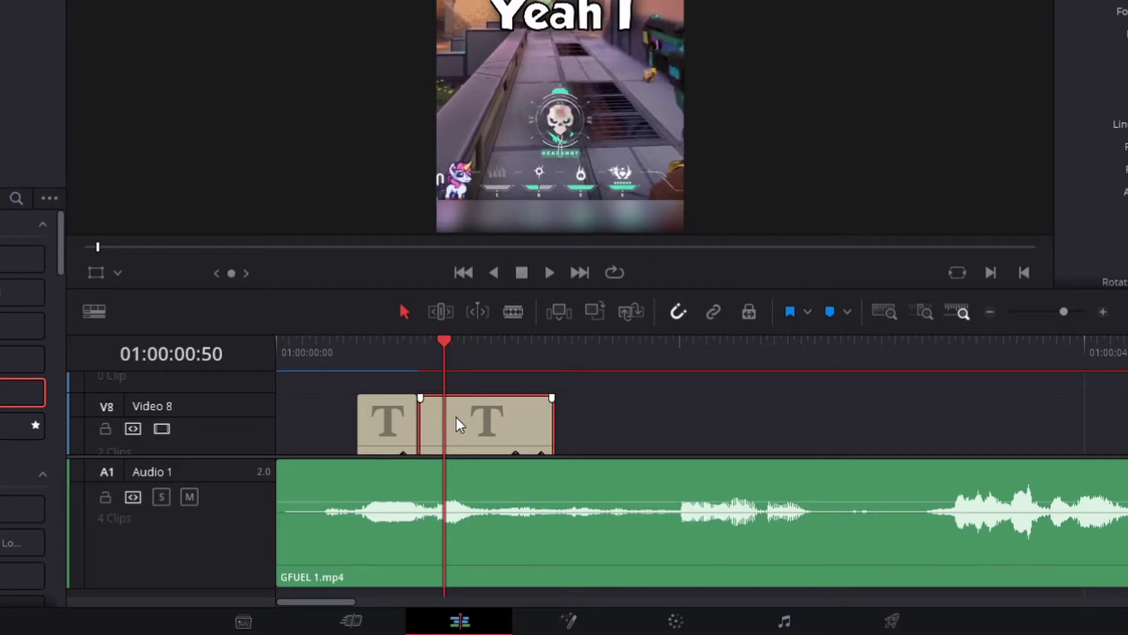
# Split the "Yeah I" title at 01:00:00:50 and change the second piece's text to "Yeah I also".
pyautogui.moveTo(456, 417); pyautogui.dragTo(485, 420)
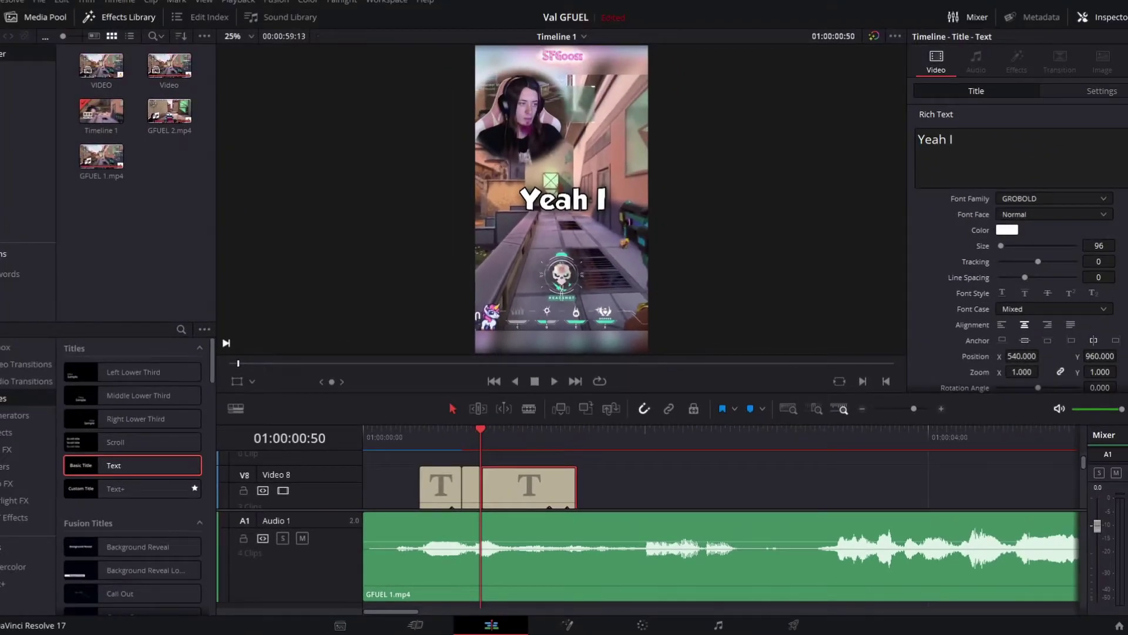
pyautogui.click(1027, 146)
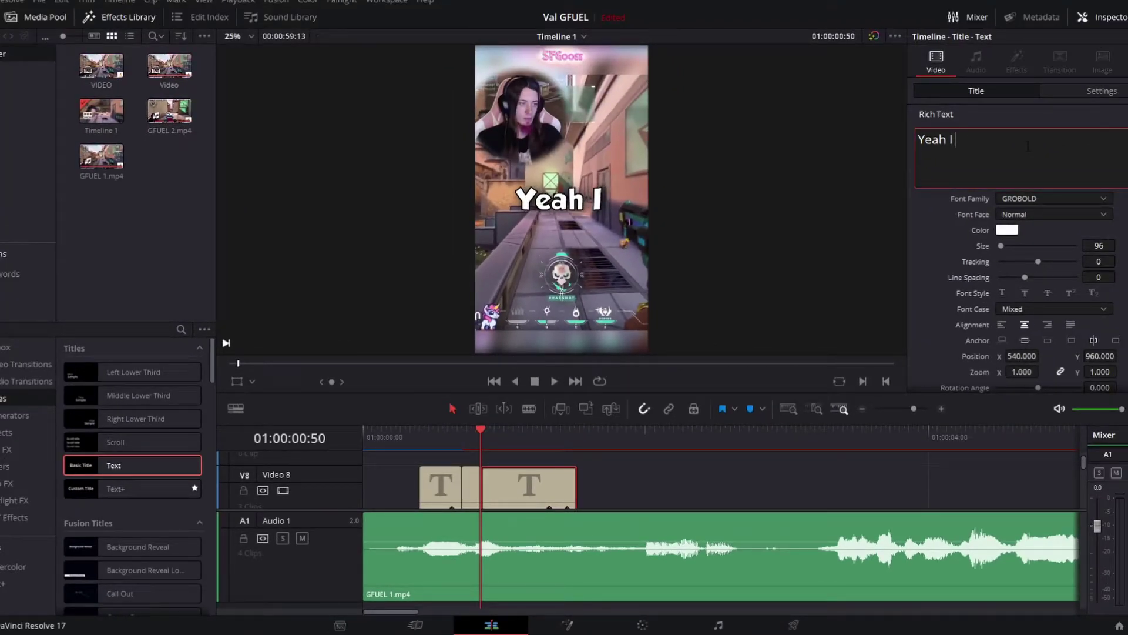
pyautogui.write('also')
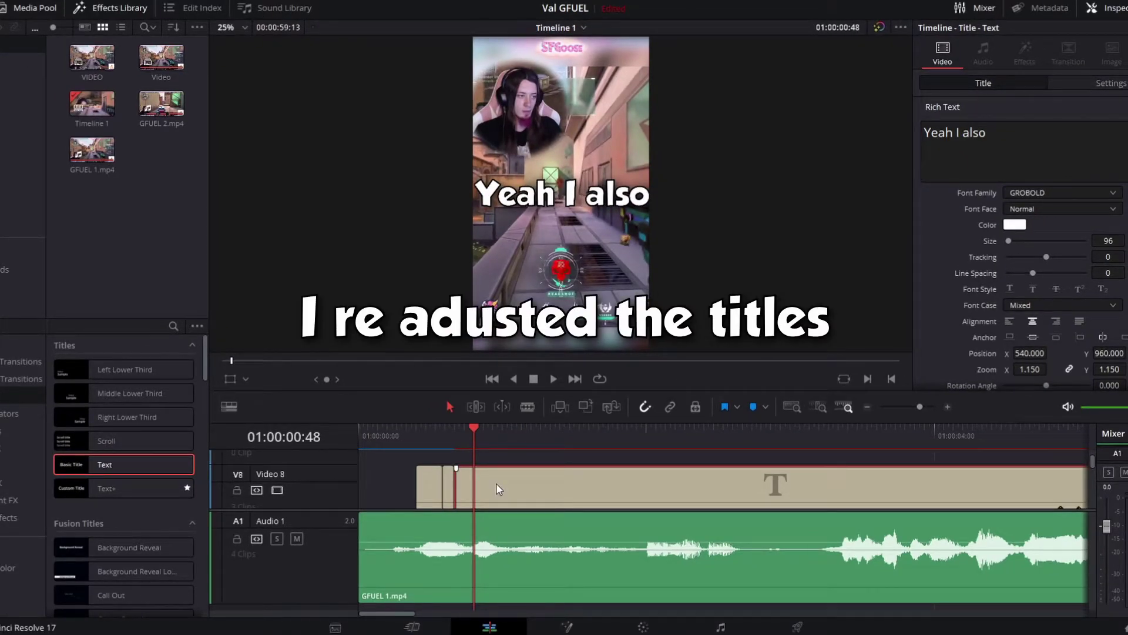
# Split the "Yeah I also" title at 01:00:00:48 and replace the second piece's text with "have".
pyautogui.moveTo(496, 484); pyautogui.dragTo(517, 487)
pyautogui.moveTo(982, 142); pyautogui.dragTo(890, 124)
pyautogui.write('have')
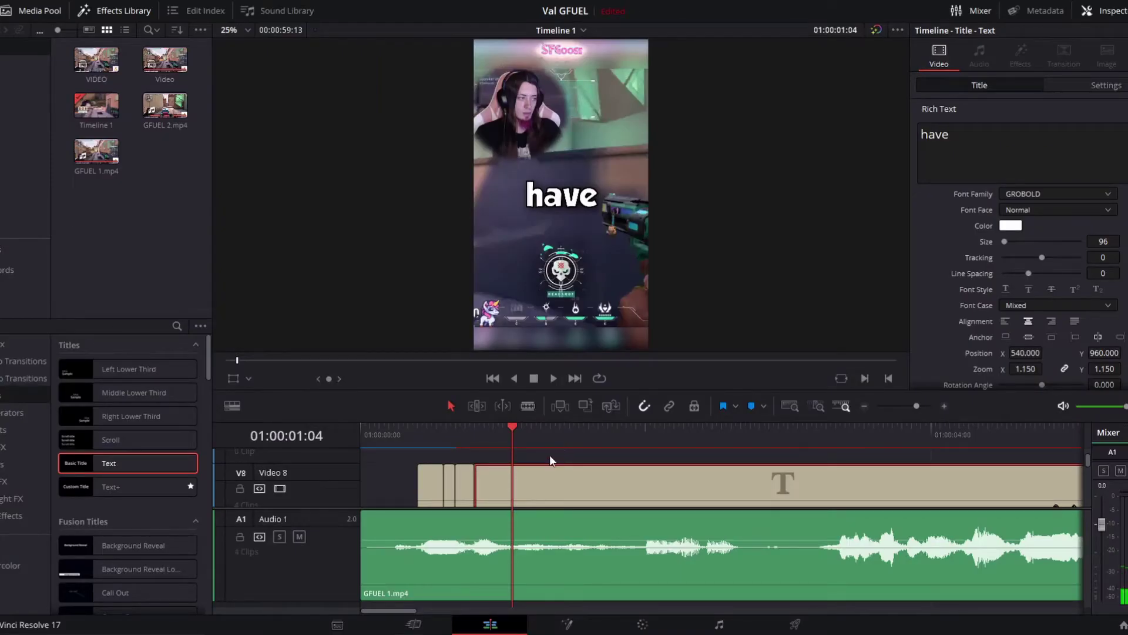
# Split the "have" title at 01:00:01:04 and extend the second piece's text to "have GFUEL".
pyautogui.click(548, 455)
pyautogui.hotkey('ctrl', 'b')
pyautogui.click(1002, 143)
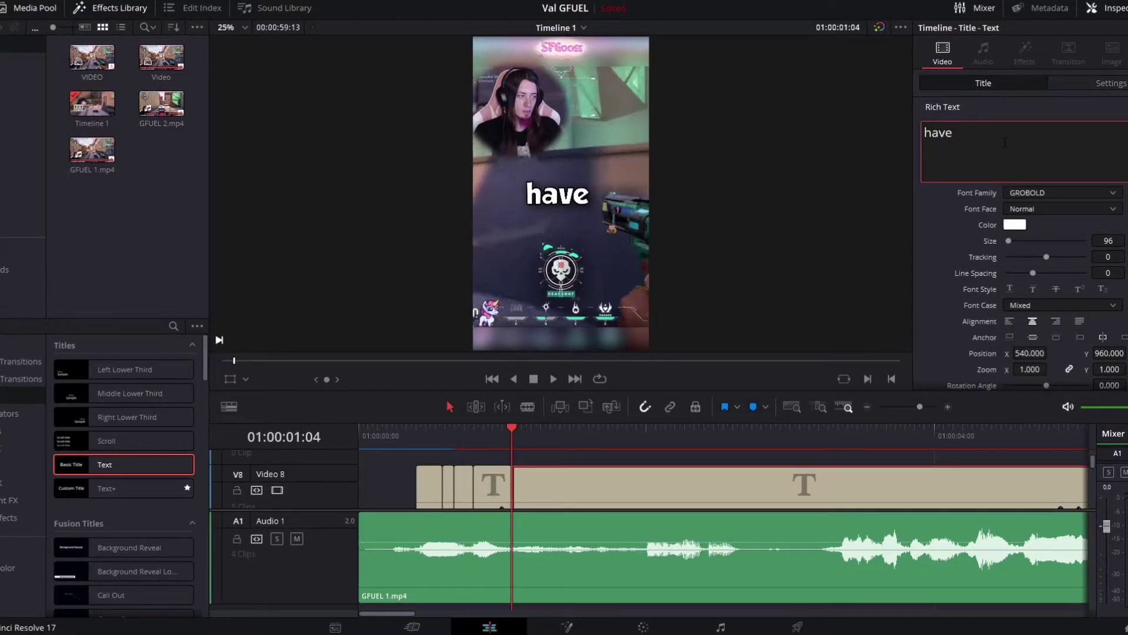
pyautogui.write('GFUEL')
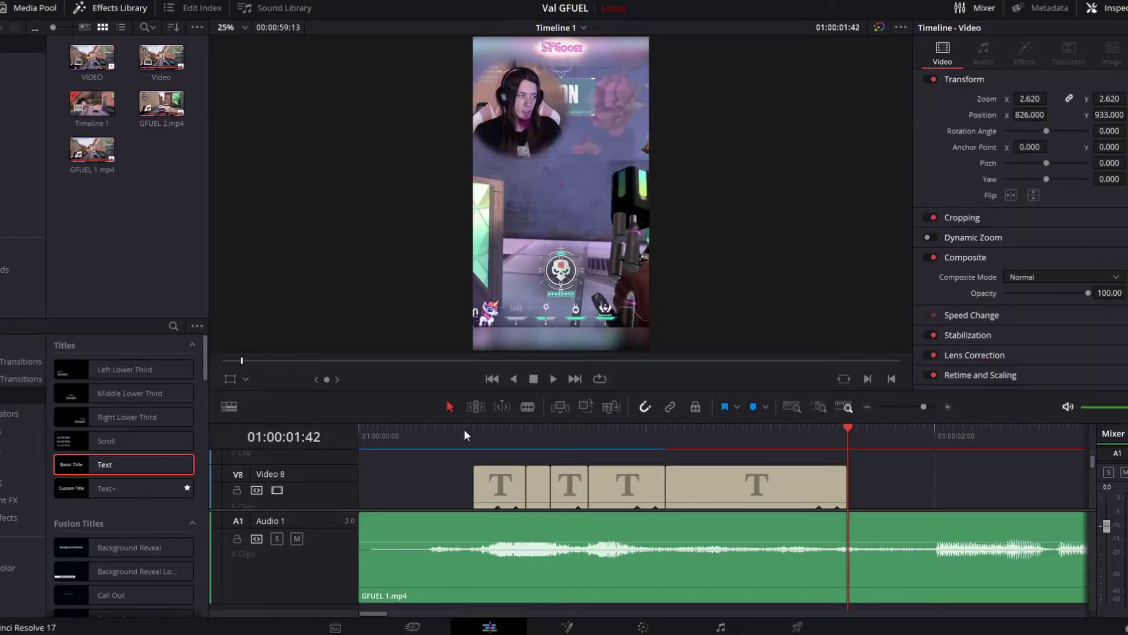
# Review the captions from about 01:00:00:20, reduce the last caption's text to "GFUEL" and play them again.
pyautogui.click(456, 431)
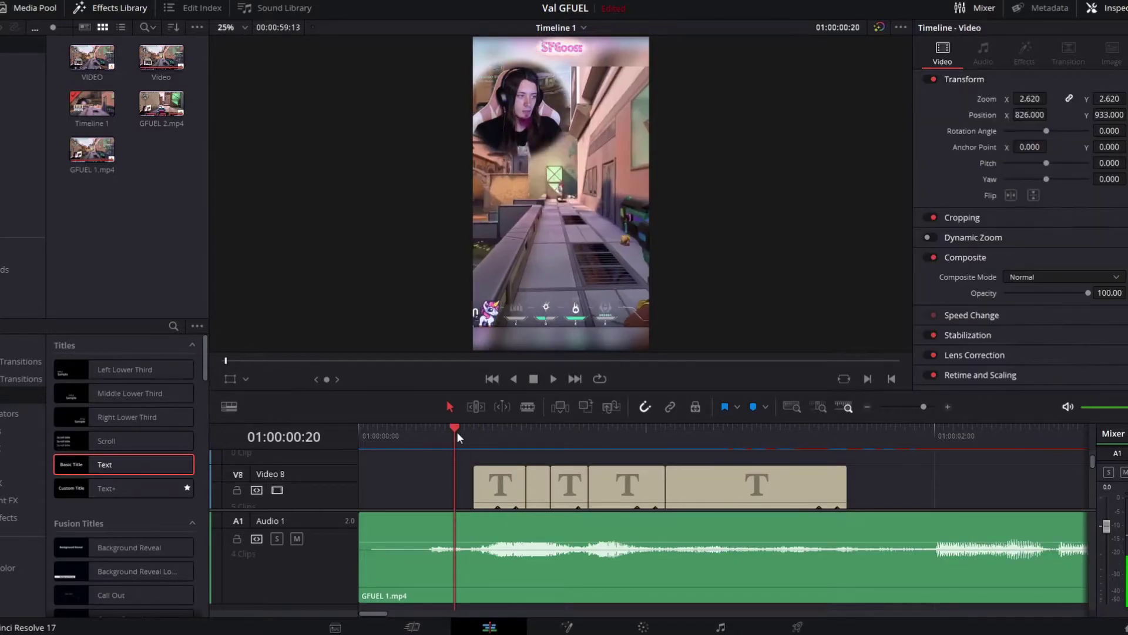
pyautogui.press('space')
pyautogui.click(742, 434)
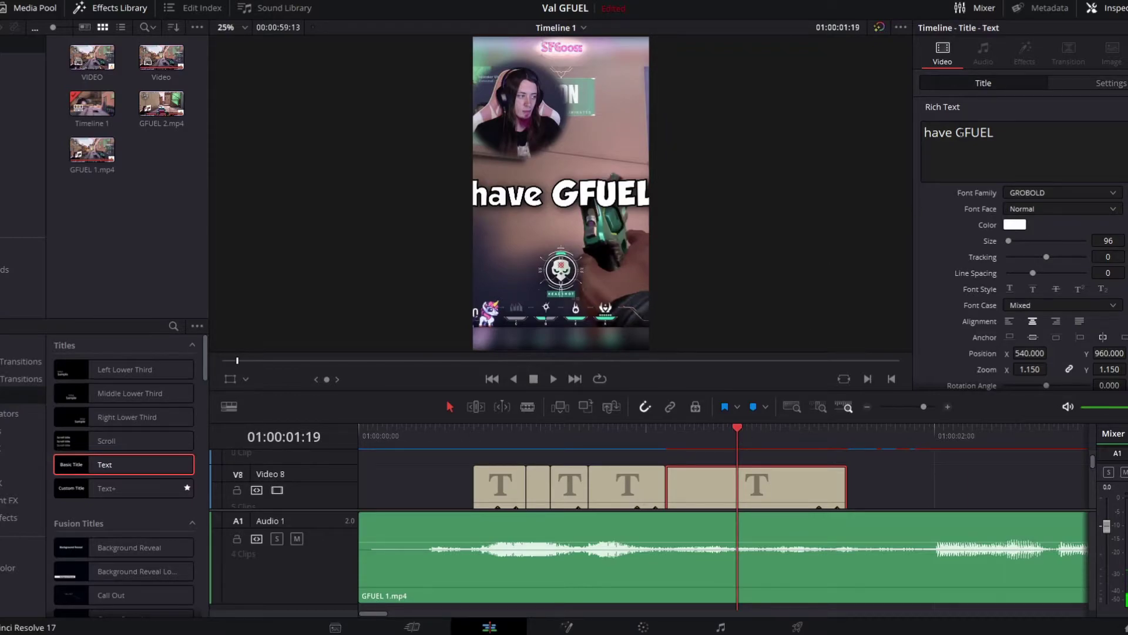
pyautogui.moveTo(957, 132); pyautogui.dragTo(887, 133)
pyautogui.press('BackSpace')
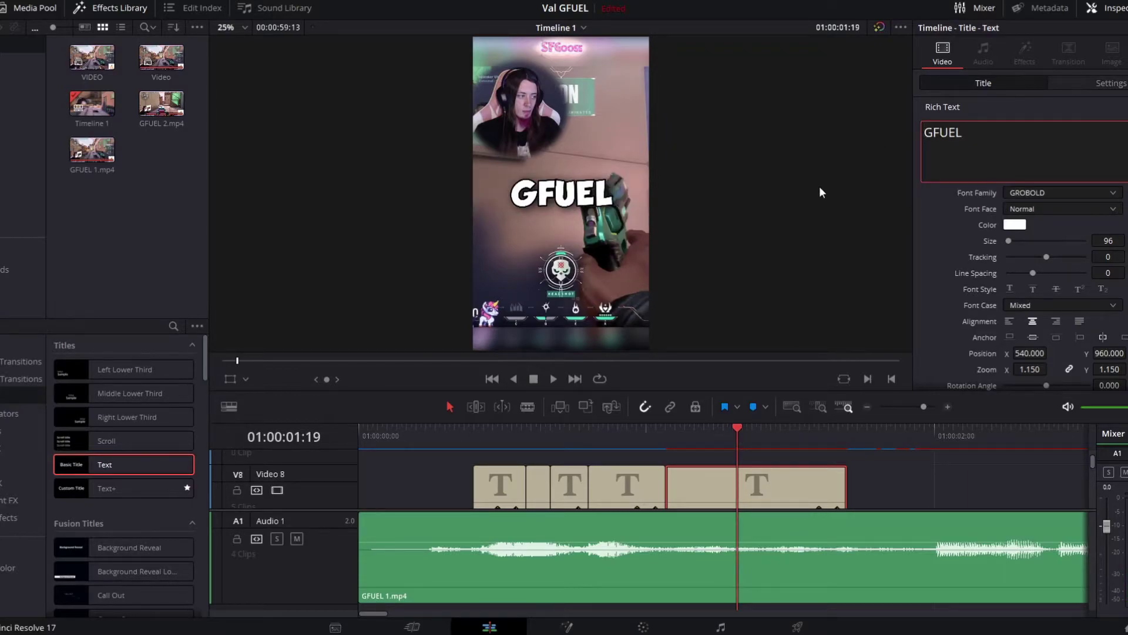
pyautogui.click(820, 192)
pyautogui.click(460, 442)
pyautogui.press('space')
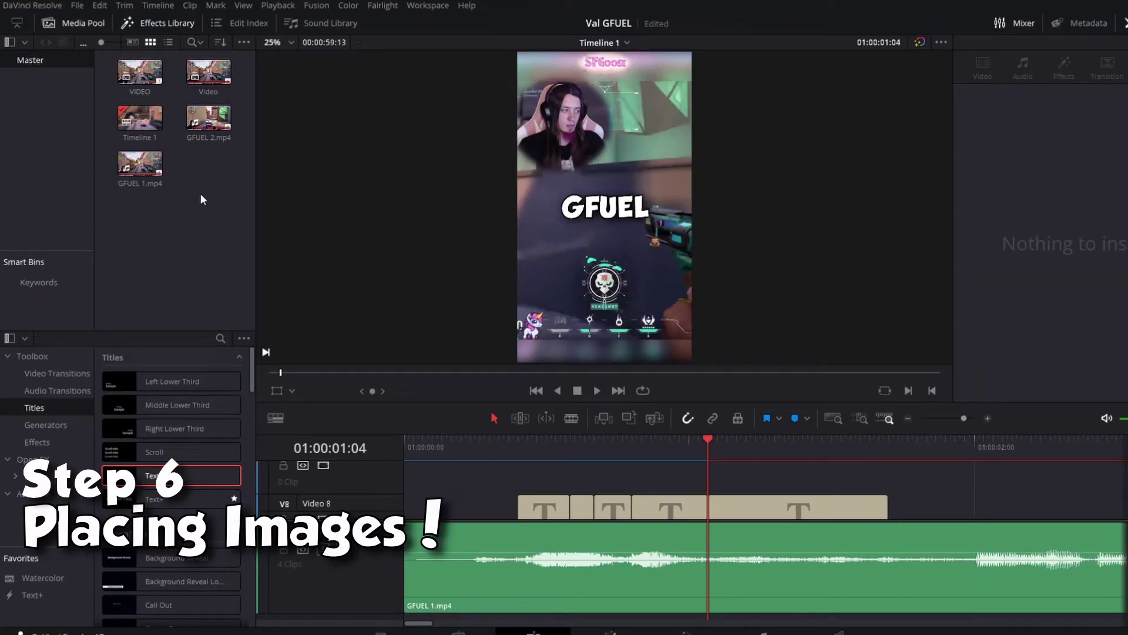
# Import the snow_cone image from the Pictures VIDEO folder into the media pool.
pyautogui.click(80, 7)
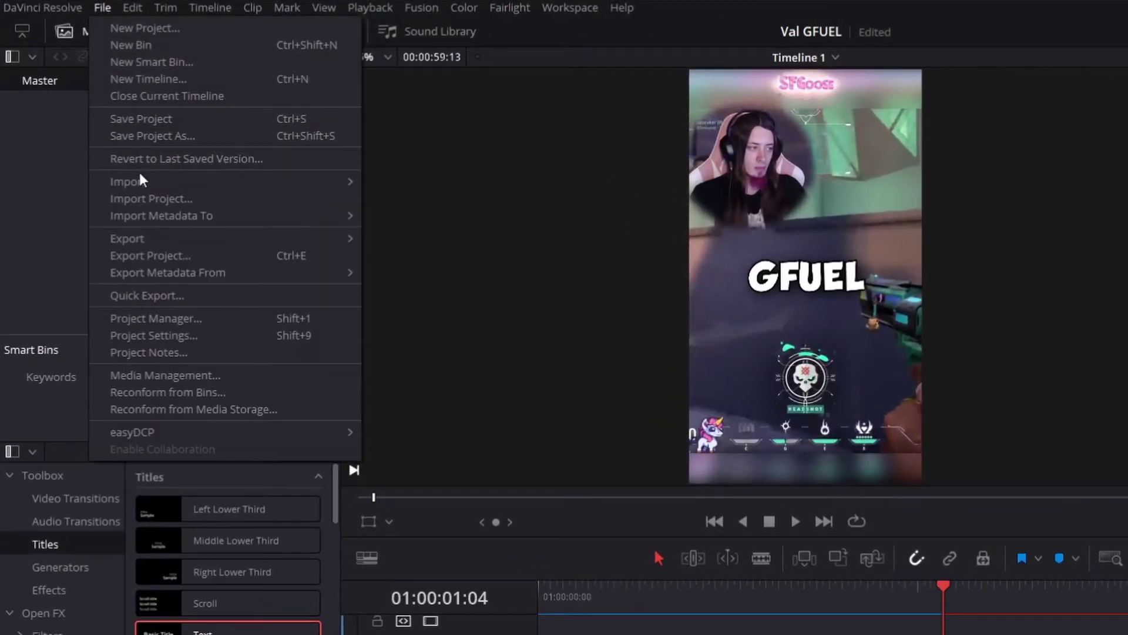
pyautogui.moveTo(119, 142)
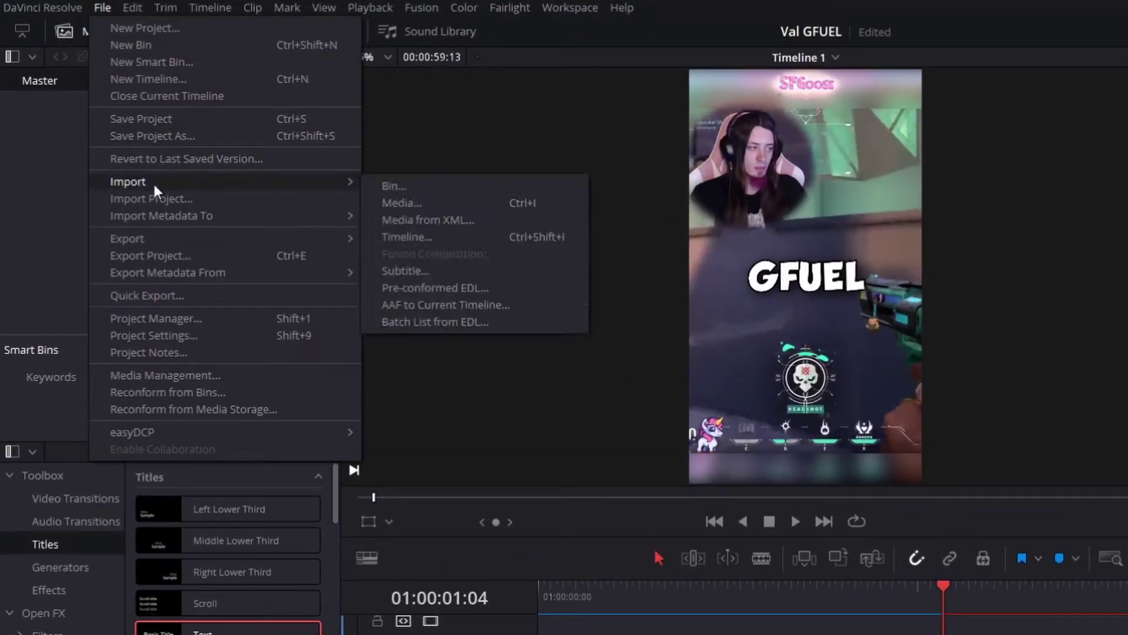
pyautogui.click(441, 200)
pyautogui.click(231, 154)
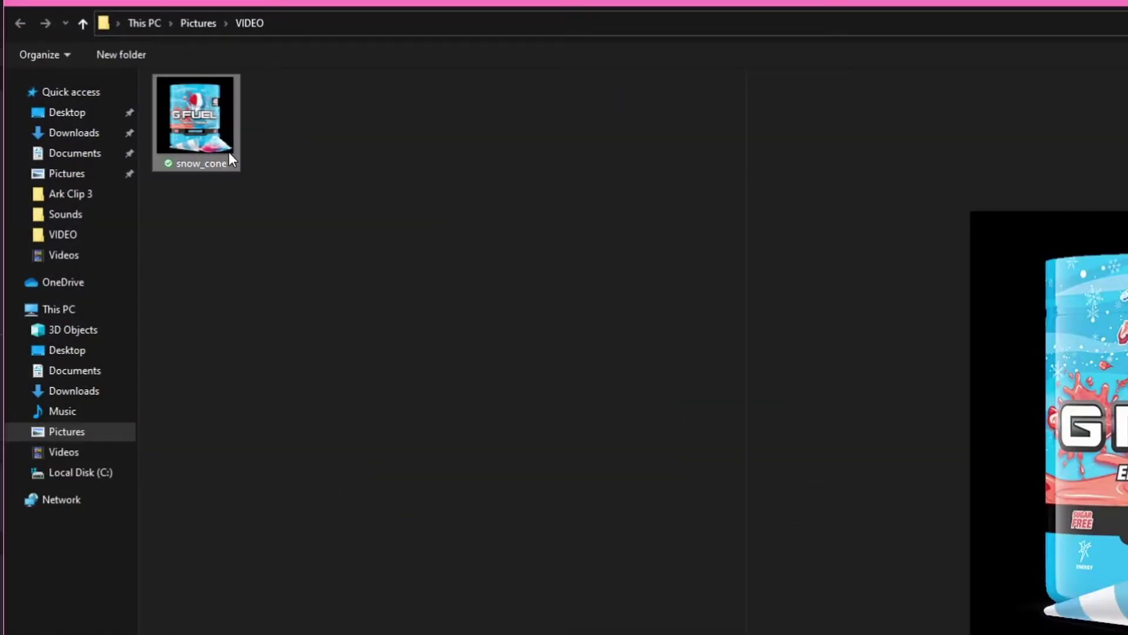
pyautogui.press('Return')
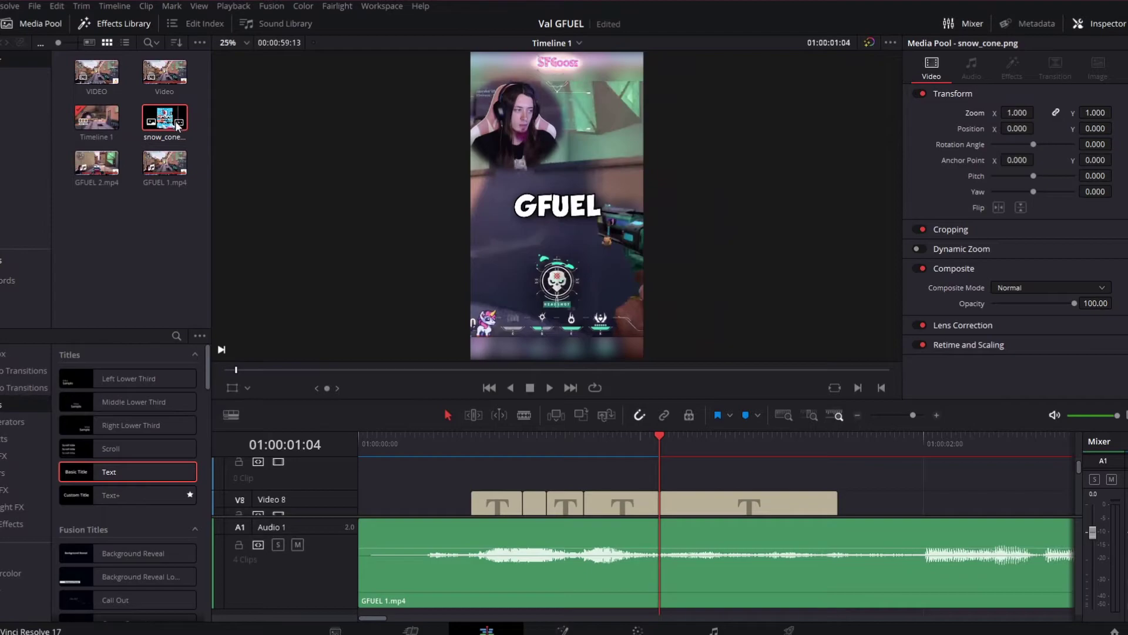
# Place the snow_cone image above the captions at 01:00:01:04, cut it at 01:00:01:42 and remove the remainder.
pyautogui.moveTo(177, 125); pyautogui.dragTo(663, 465)
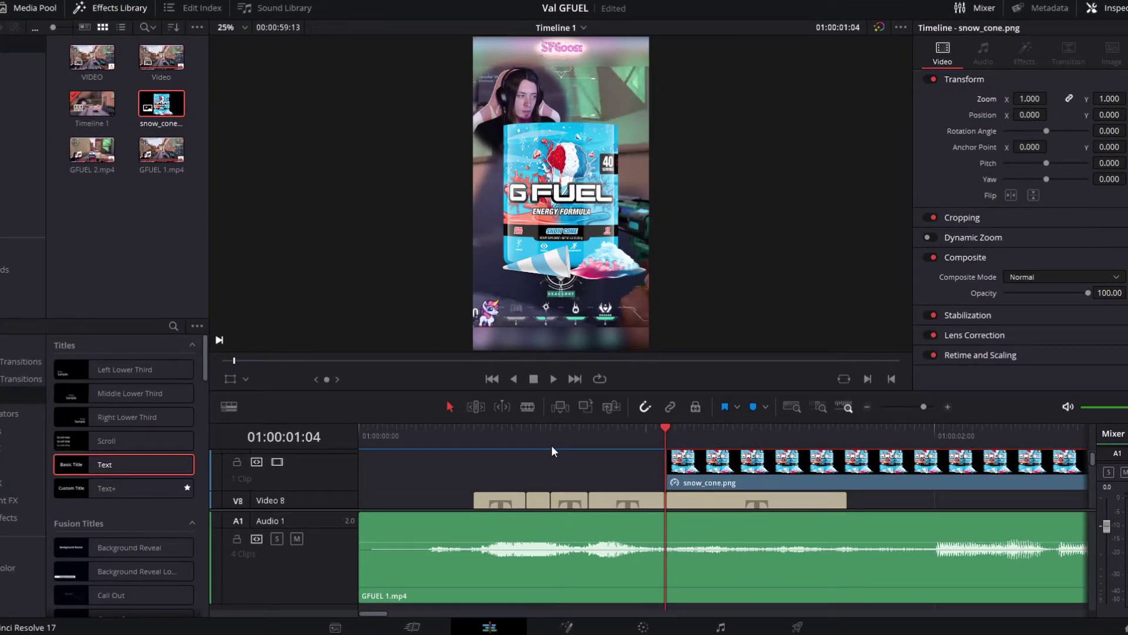
pyautogui.click(534, 407)
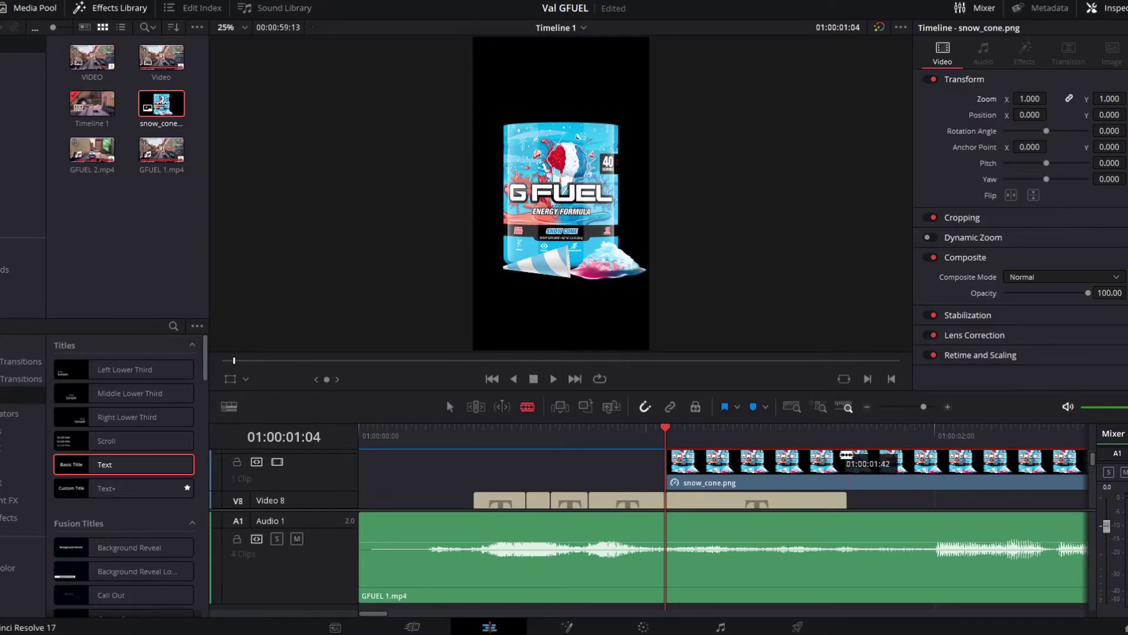
pyautogui.click(847, 465)
pyautogui.click(450, 406)
pyautogui.rightClick(958, 477)
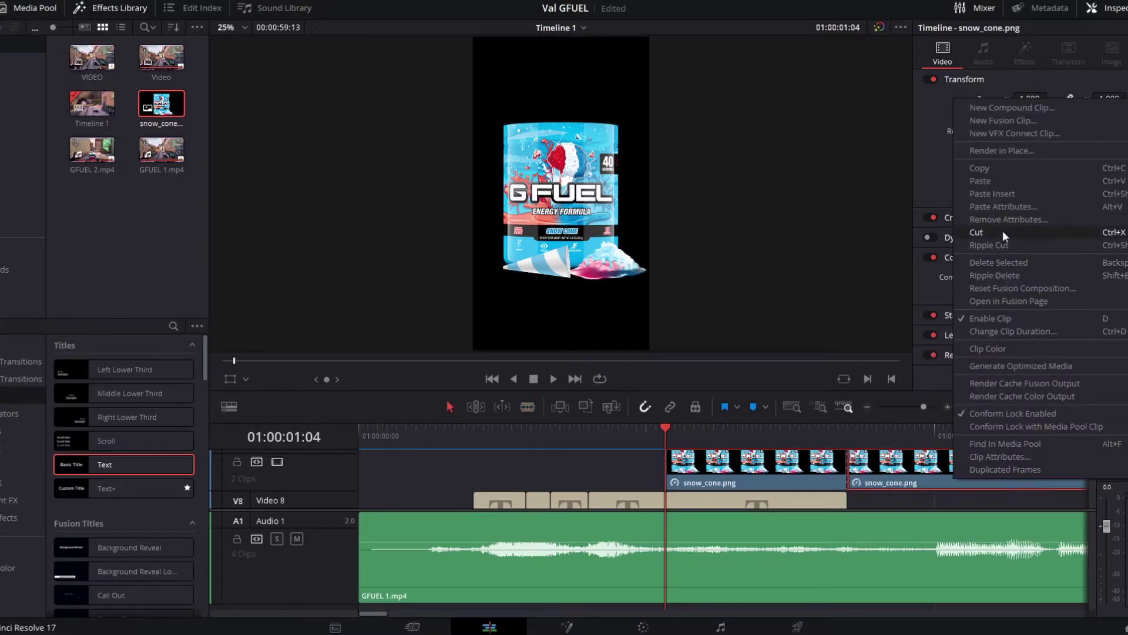
pyautogui.click(934, 233)
# Set the snow_cone image's zoom to 1.040 and play the section up to 01:00:01:39.
pyautogui.moveTo(1113, 99); pyautogui.dragTo(1117, 98)
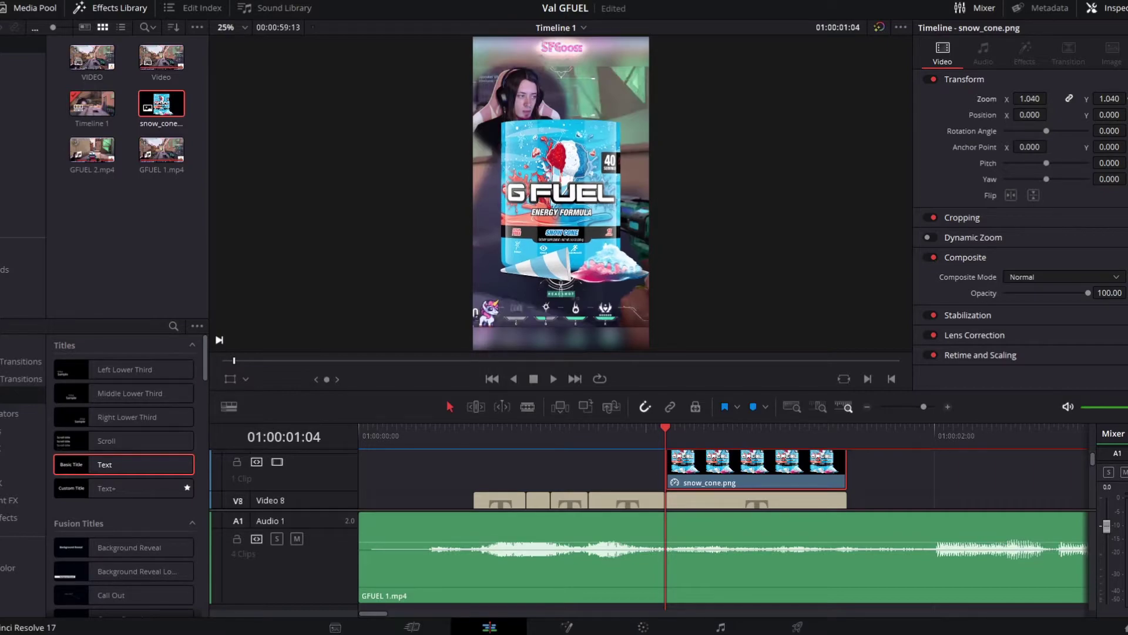
pyautogui.press('space')
pyautogui.scroll(-1, 729, 484)
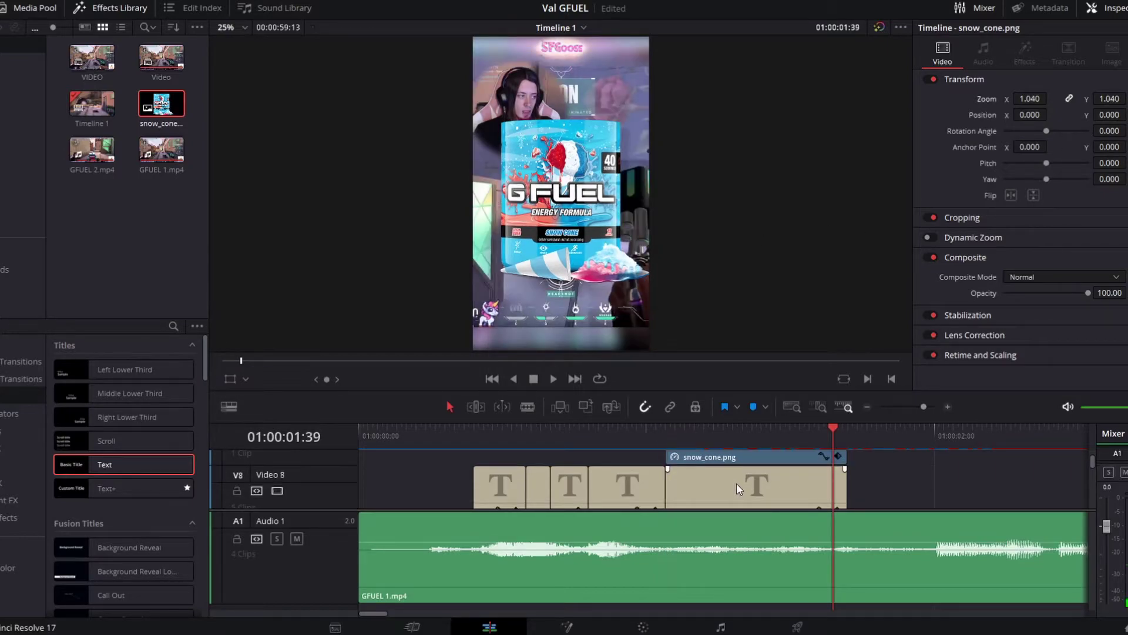
# Copy the "GFUEL" title to start at 01:00:01:39 and replace the copy's text with "So".
pyautogui.moveTo(720, 485); pyautogui.dragTo(891, 482)
pyautogui.tripleClick(1010, 129)
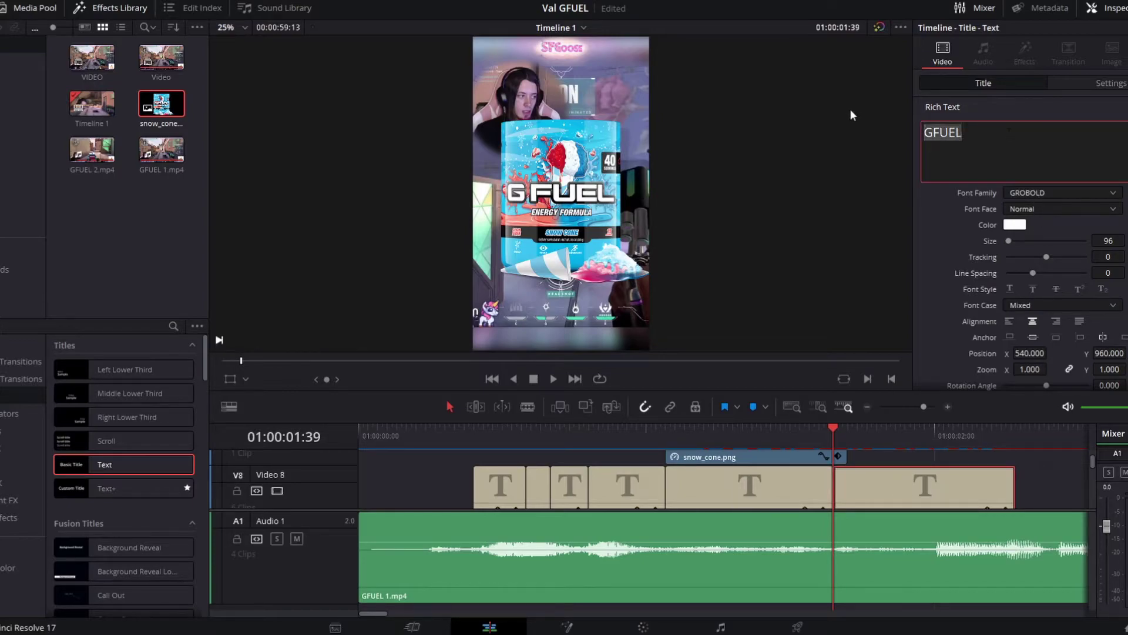
pyautogui.write('So')
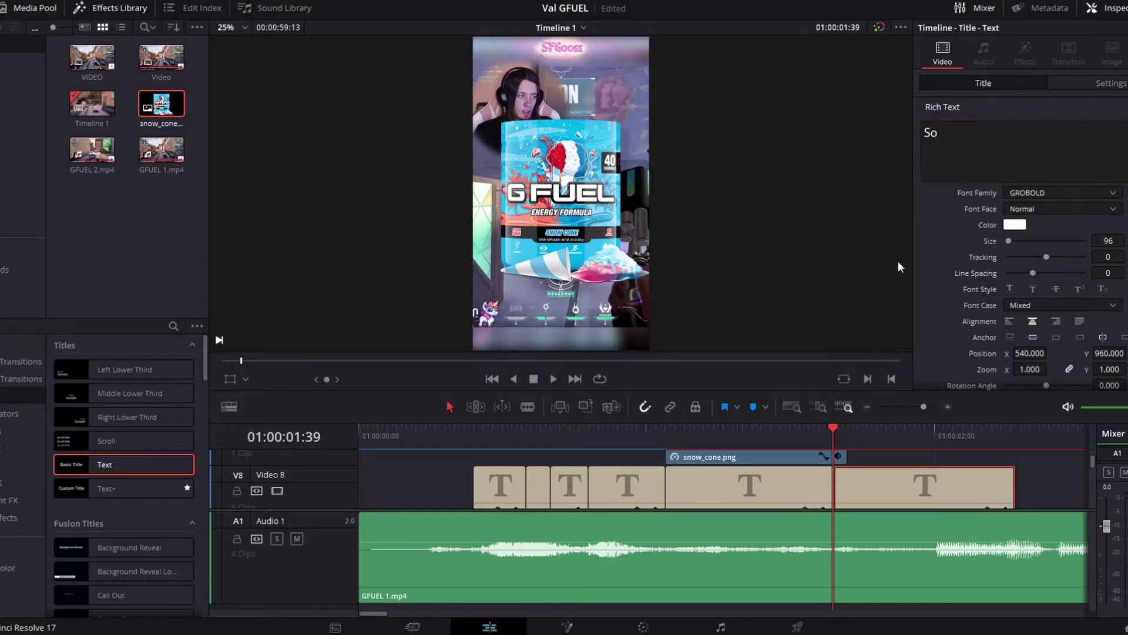
# Trim the snow_cone image's end to 01:00:01:39 and play the sequence from the "Yeah" caption.
pyautogui.scroll(1, 858, 483)
pyautogui.moveTo(844, 474); pyautogui.dragTo(833, 474)
pyautogui.click(854, 476)
pyautogui.scroll(-1, 852, 479)
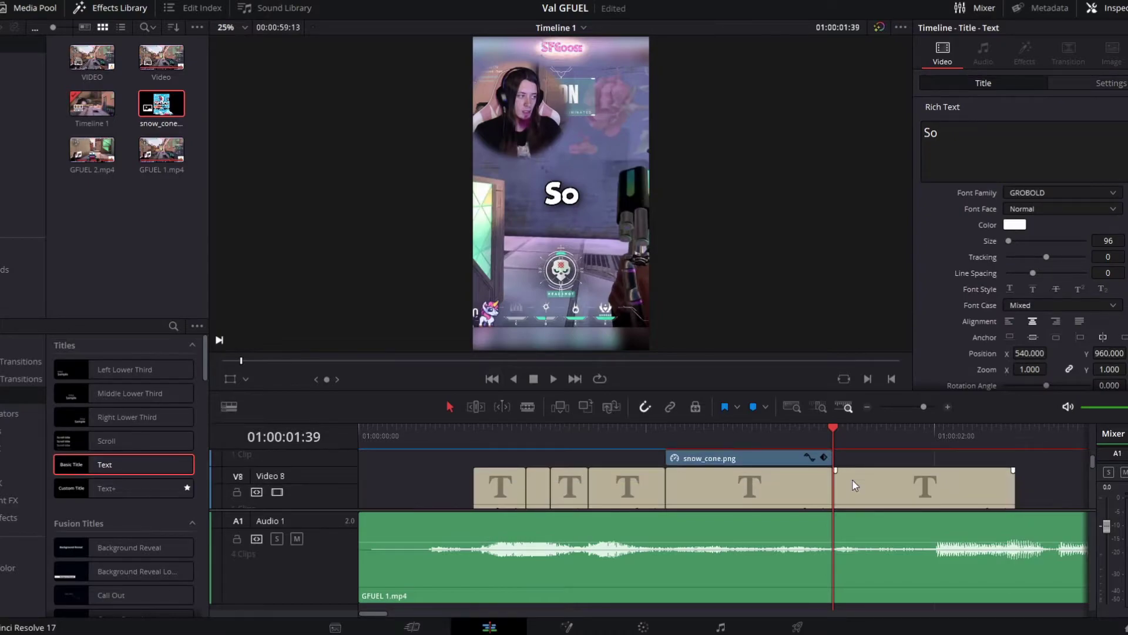
pyautogui.scroll(-1, 852, 481)
pyautogui.click(488, 424)
pyautogui.press('space')
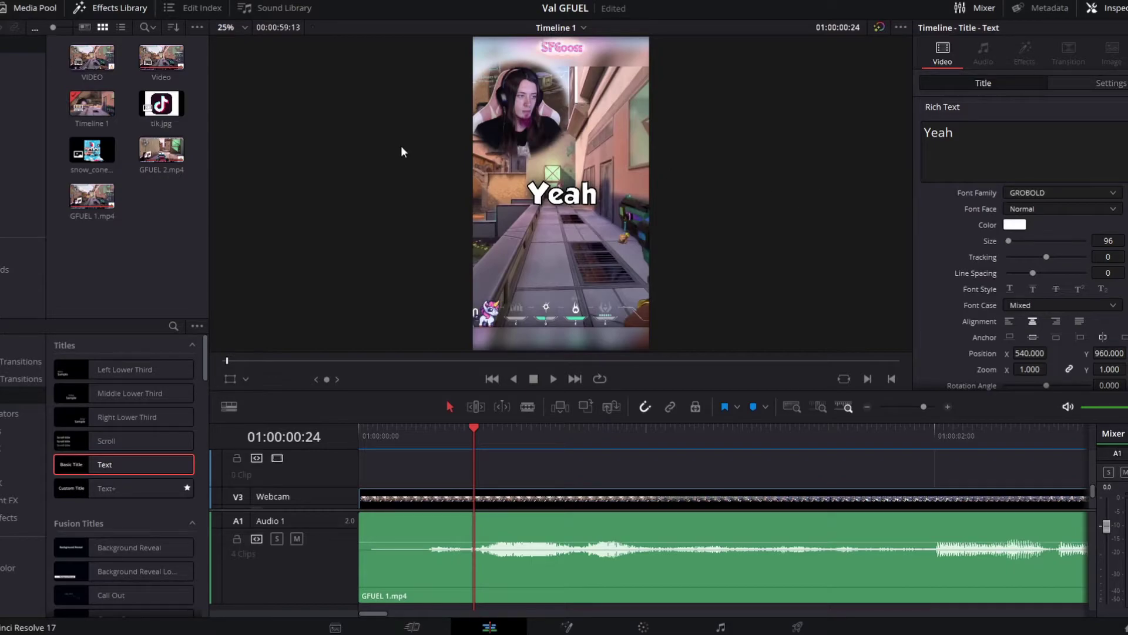
# Place tik.jpg on a new track above the Webcam track at the timeline start and open it in Fusion.
pyautogui.moveTo(161, 105); pyautogui.dragTo(427, 462)
pyautogui.press('Home')
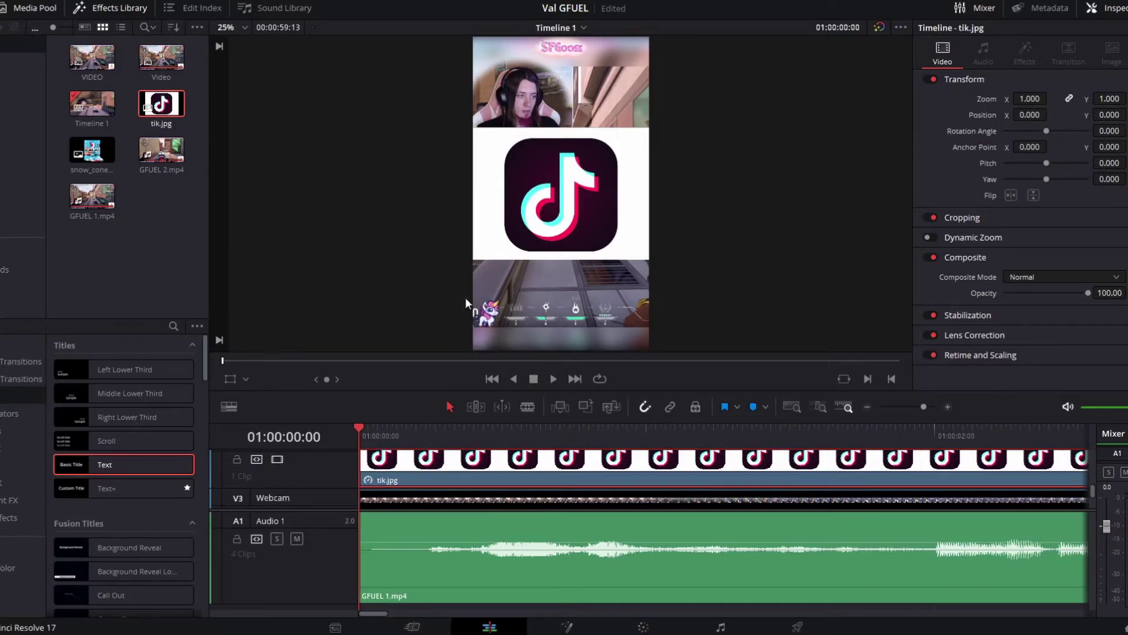
pyautogui.click(866, 407)
pyautogui.click(867, 406)
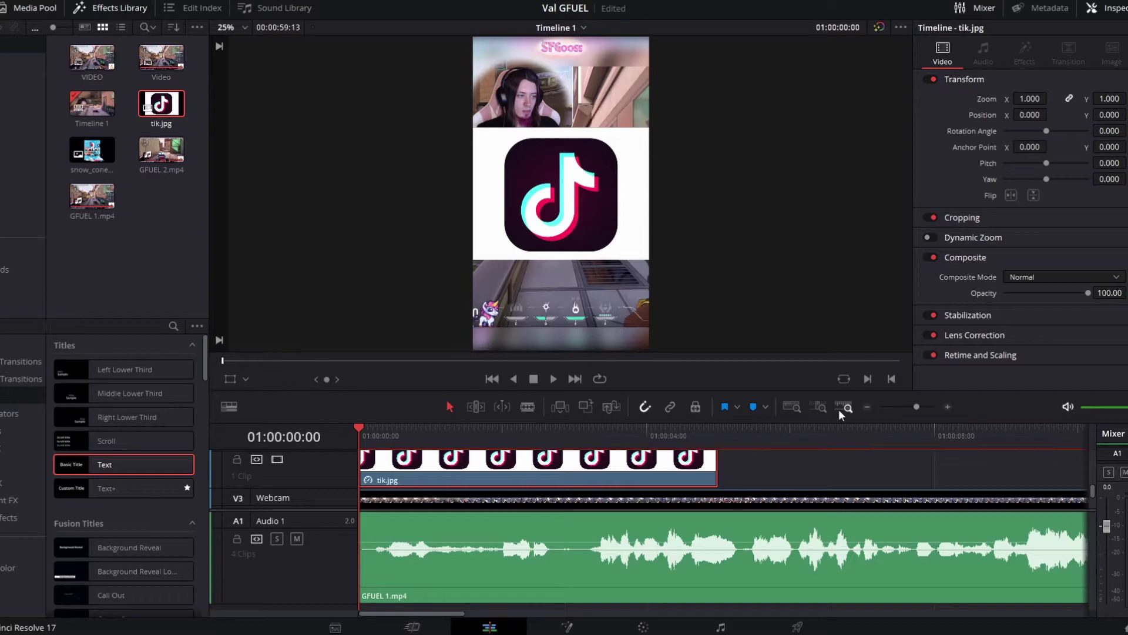
pyautogui.click(867, 407)
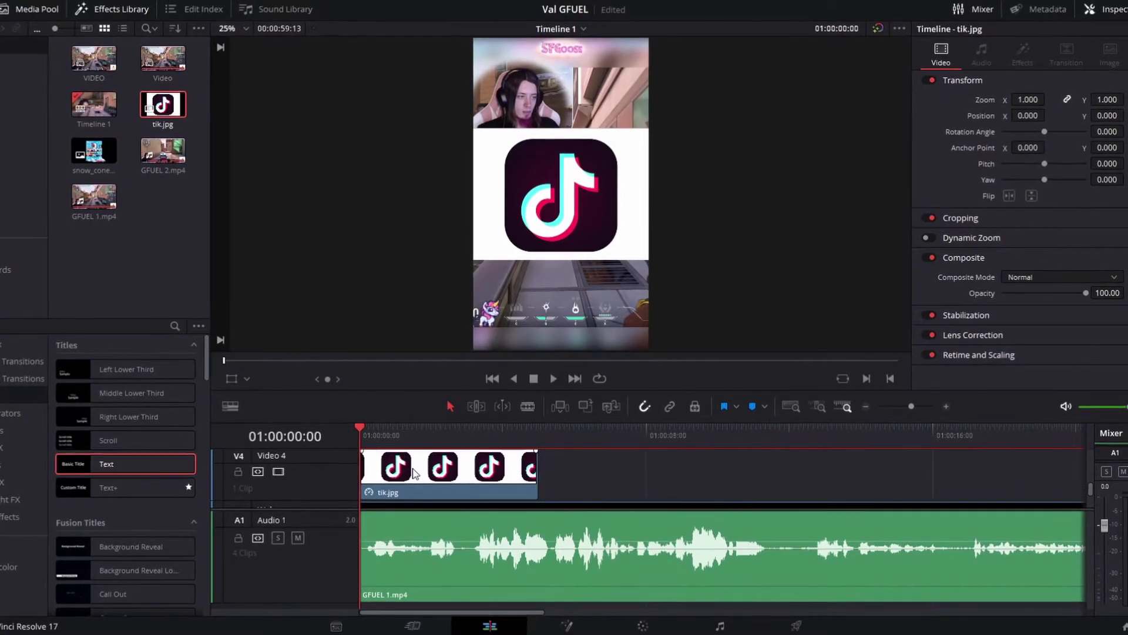
pyautogui.rightClick(414, 473)
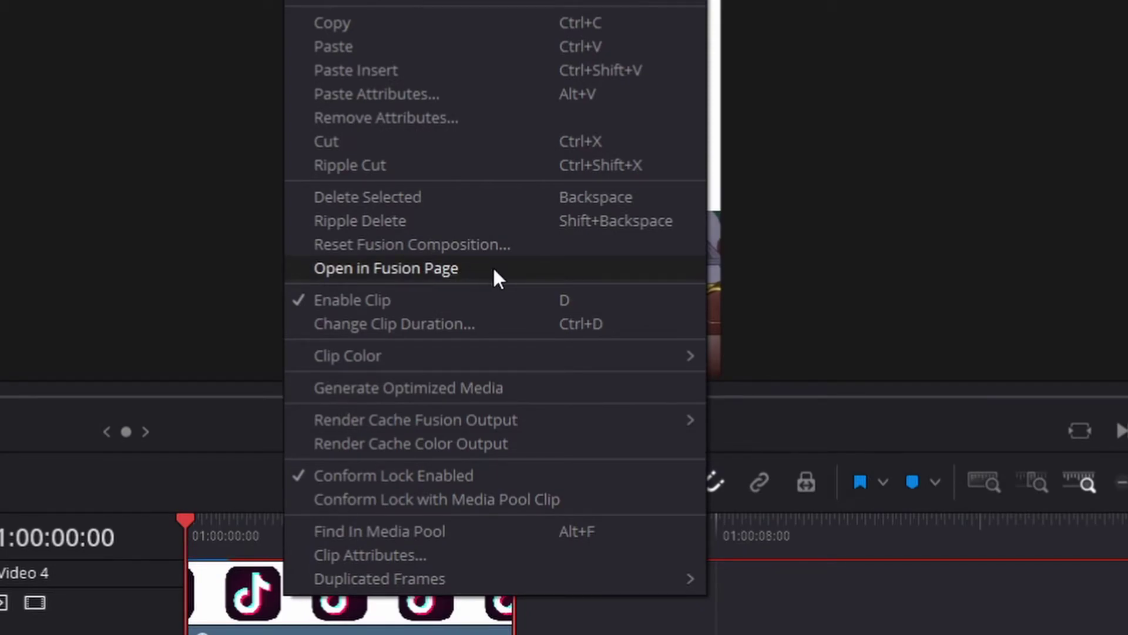
pyautogui.click(496, 268)
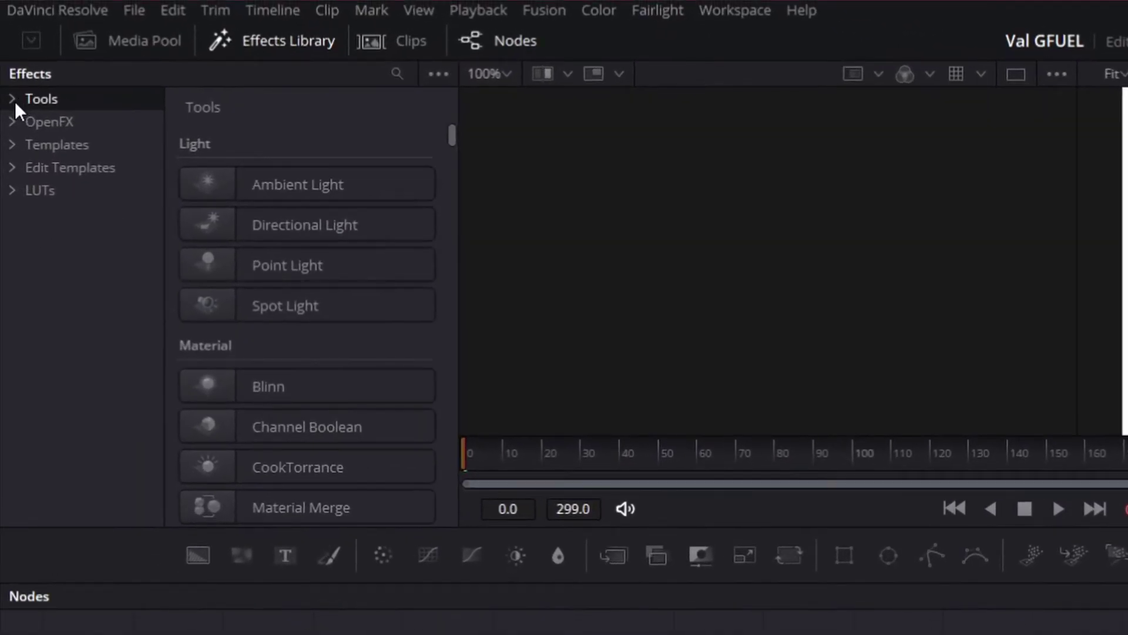
# Add a Luma Keyer from the Matte tools to the TikTok image and invert its key.
pyautogui.click(13, 99)
pyautogui.scroll(-3, 64, 235)
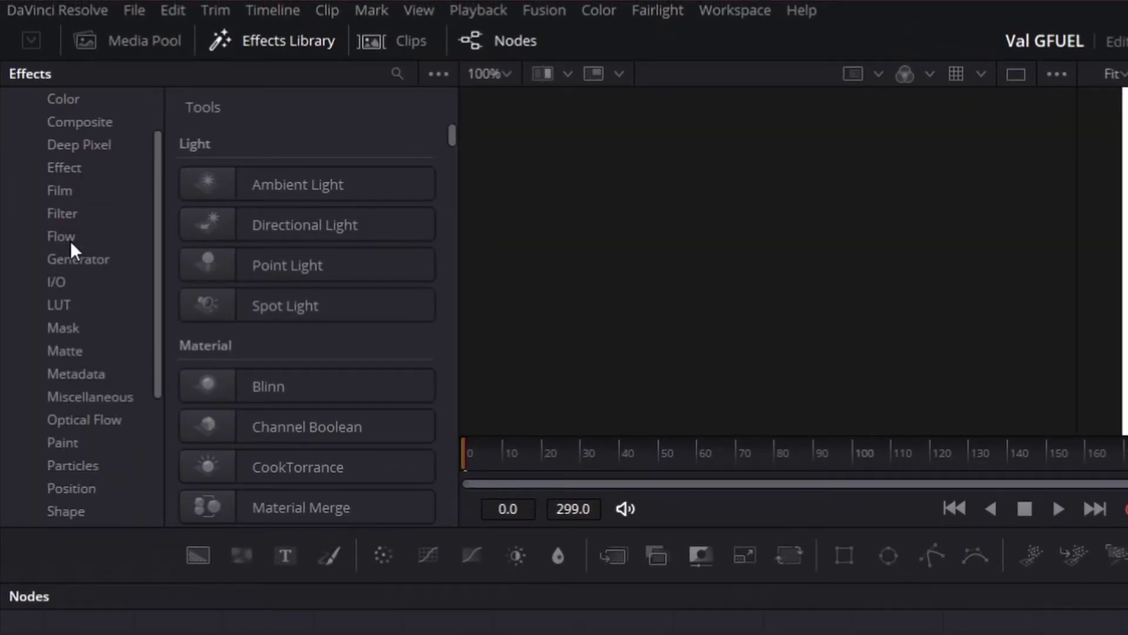
pyautogui.click(96, 347)
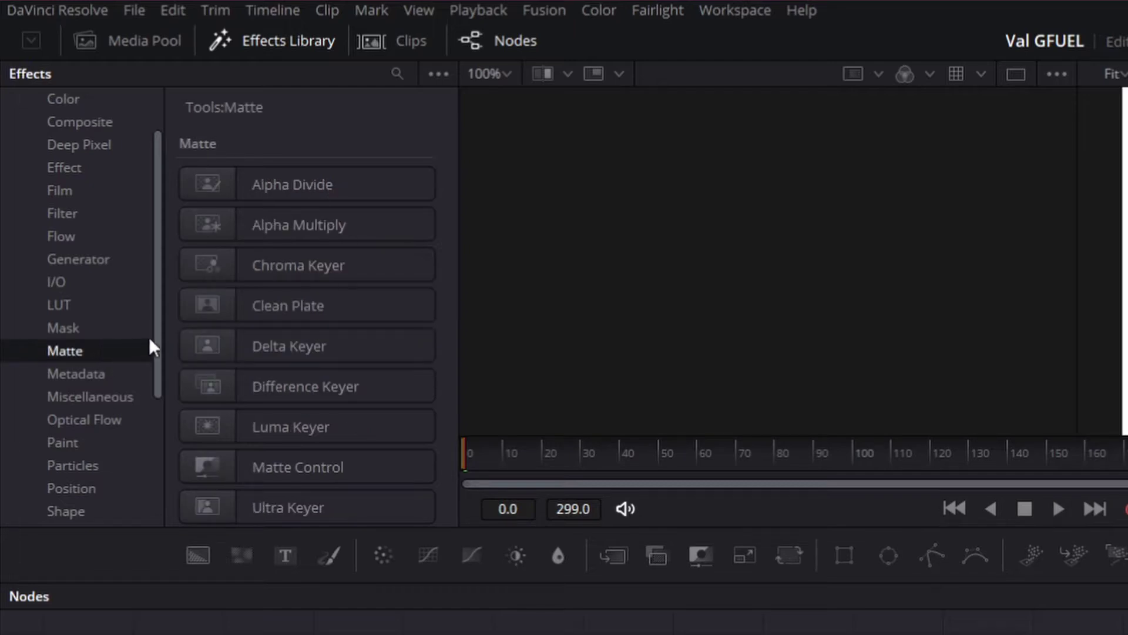
pyautogui.click(349, 427)
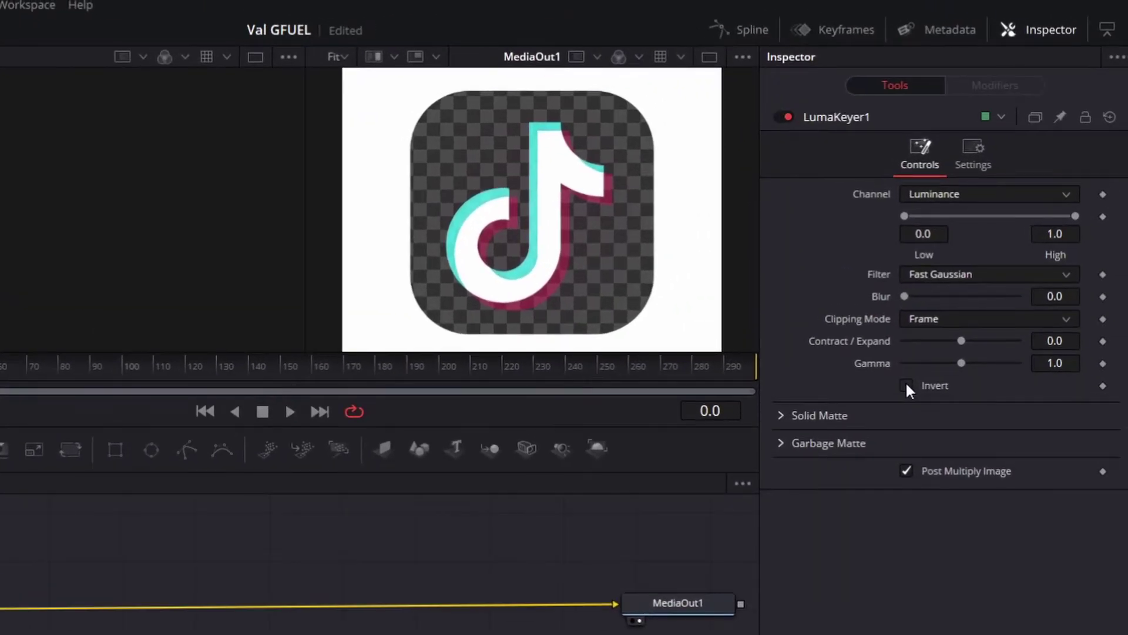
pyautogui.click(907, 385)
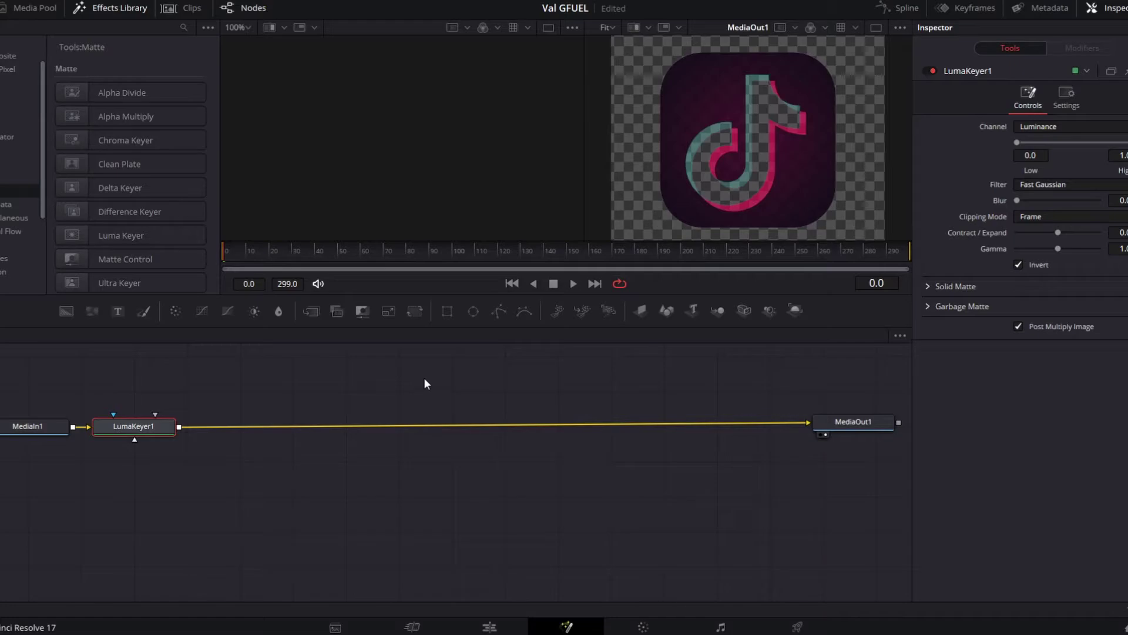
# Mask the Luma Keyer with an inverted rectangle 0.632 wide and 0.839 high, centred at Y 0.491, and round its corners.
pyautogui.click(447, 310)
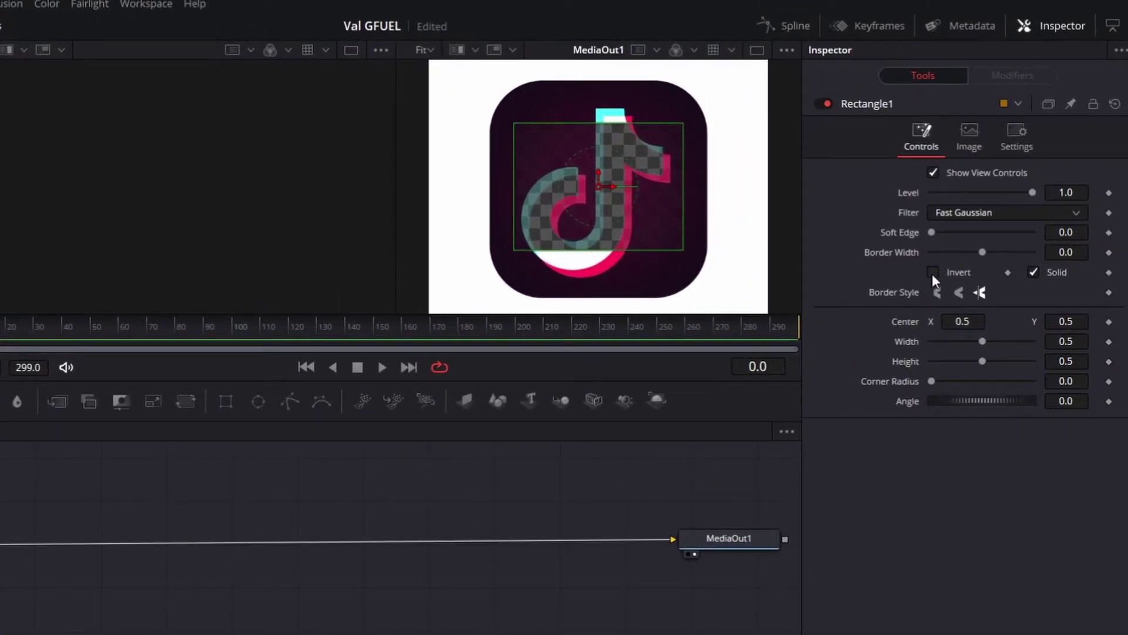
pyautogui.click(932, 272)
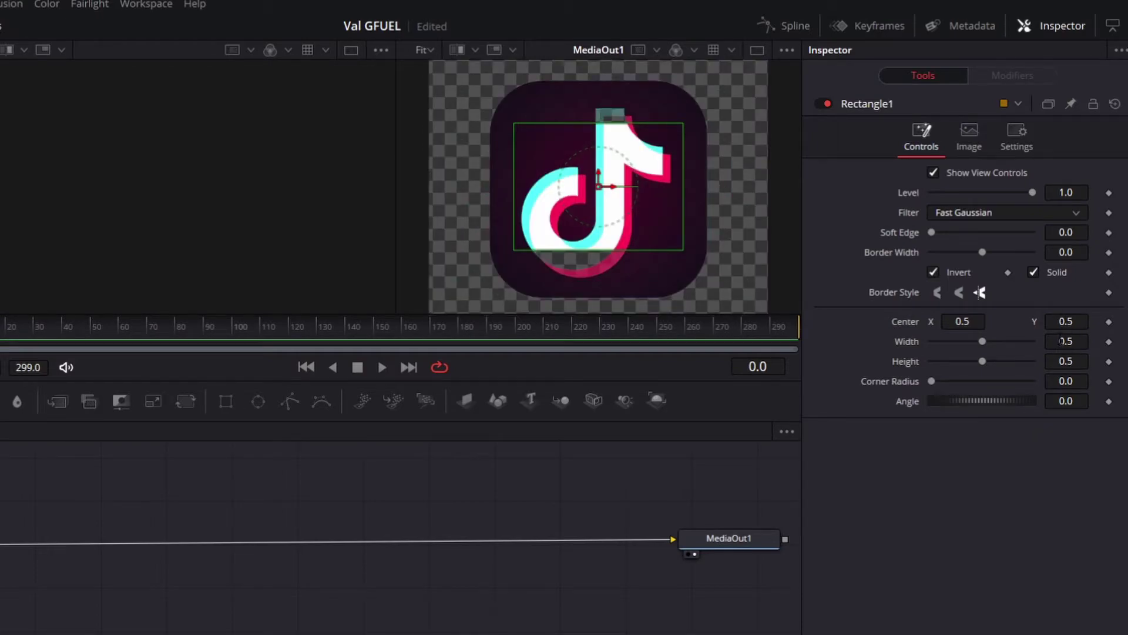
pyautogui.moveTo(1061, 338)
pyautogui.mouseDown()
pyautogui.moveTo(1087, 338)
pyautogui.moveTo(1110, 361)
pyautogui.moveTo(1062, 321)
pyautogui.mouseUp()
pyautogui.moveTo(1066, 361); pyautogui.dragTo(1063, 341)
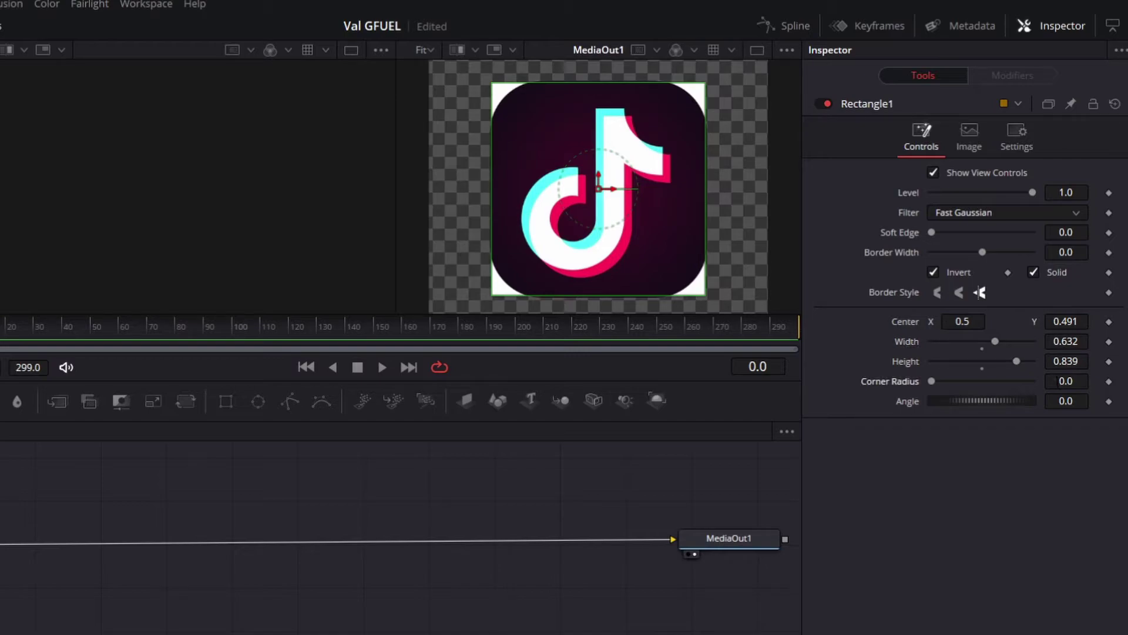
pyautogui.moveTo(1057, 381); pyautogui.dragTo(1114, 382)
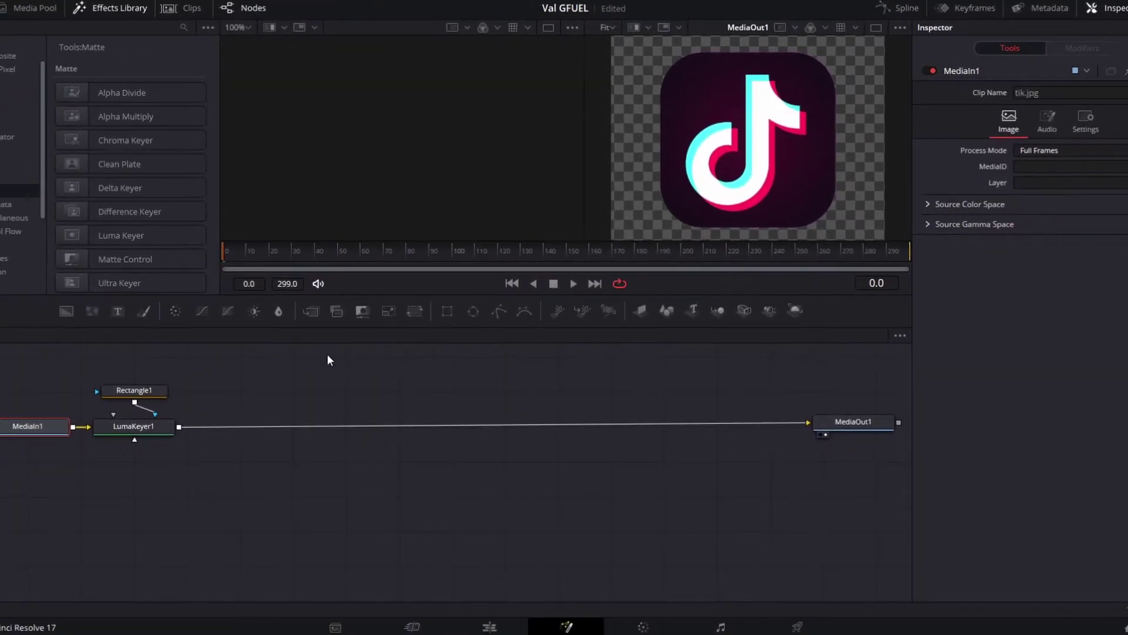
# Delete the Luma Keyer and its rectangle mask from the node graph.
pyautogui.moveTo(183, 364); pyautogui.dragTo(137, 472)
pyautogui.press('Delete')
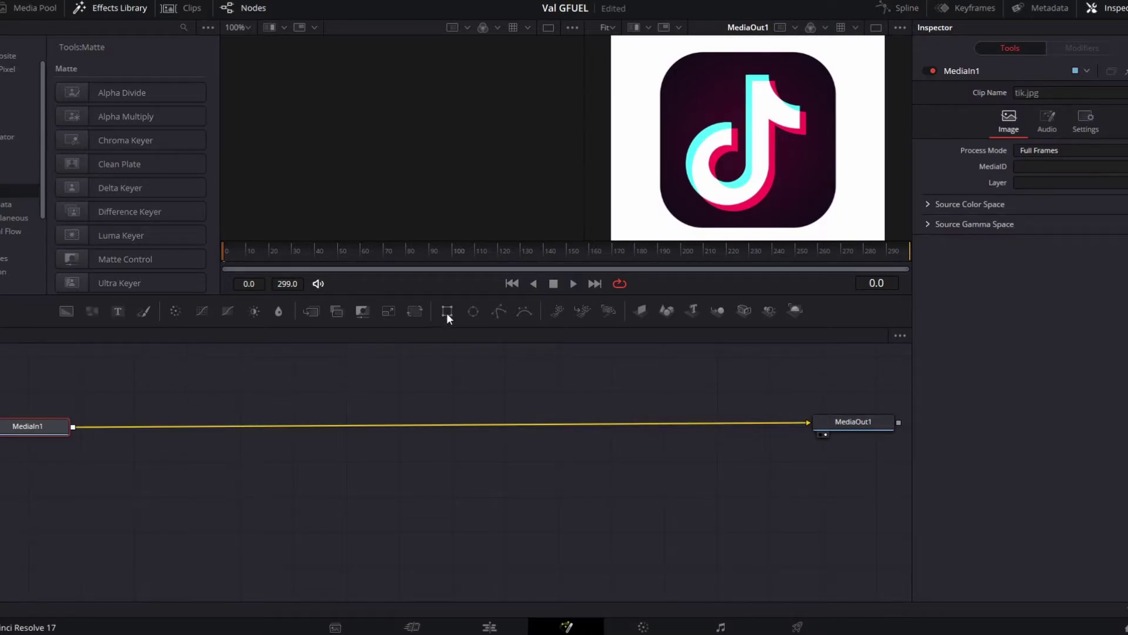
# Mask the MediaIn1 image with a rectangle sized to the TikTok logo and round its corners to match.
pyautogui.click(447, 313)
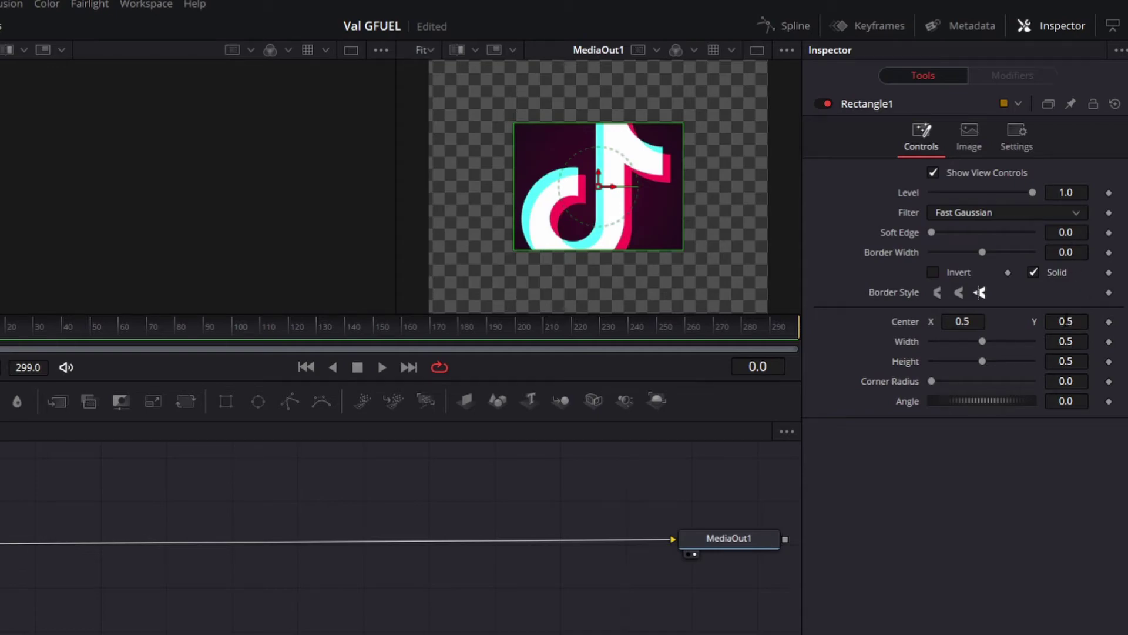
pyautogui.moveTo(1068, 321)
pyautogui.mouseDown()
pyautogui.moveTo(1085, 321)
pyautogui.moveTo(1060, 322)
pyautogui.mouseUp()
pyautogui.moveTo(1064, 360); pyautogui.dragTo(1087, 341)
pyautogui.moveTo(1064, 361); pyautogui.dragTo(1127, 381)
pyautogui.click(1, 542)
pyautogui.click(1, 599)
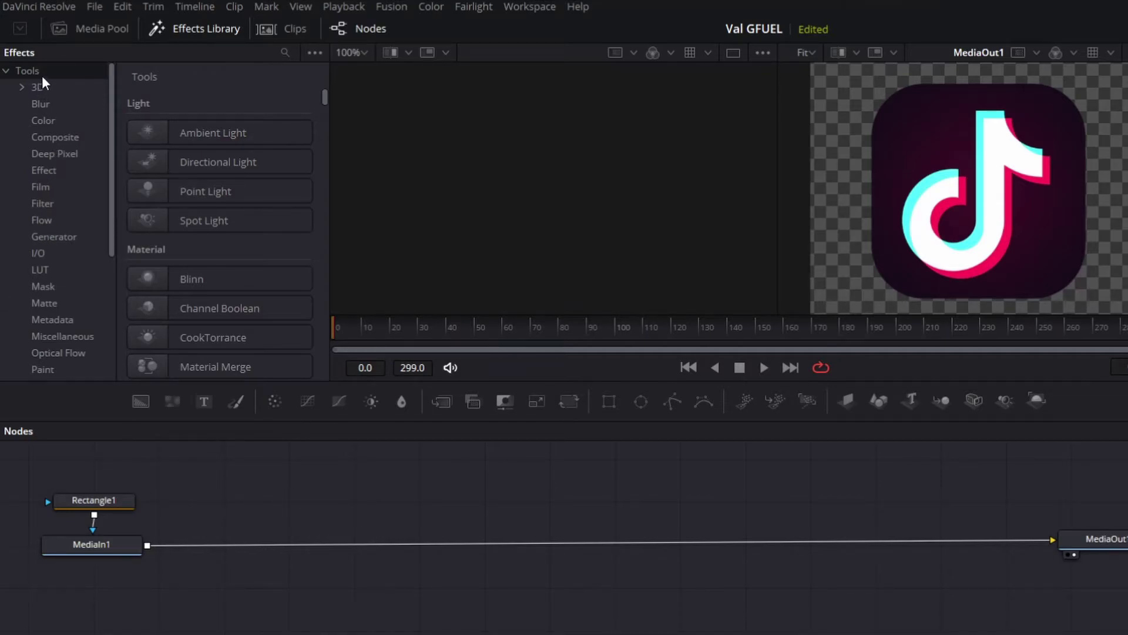
# Add a DVE transform node and connect it between MediaIn1 and MediaOut1.
pyautogui.scroll(-5, 68, 182)
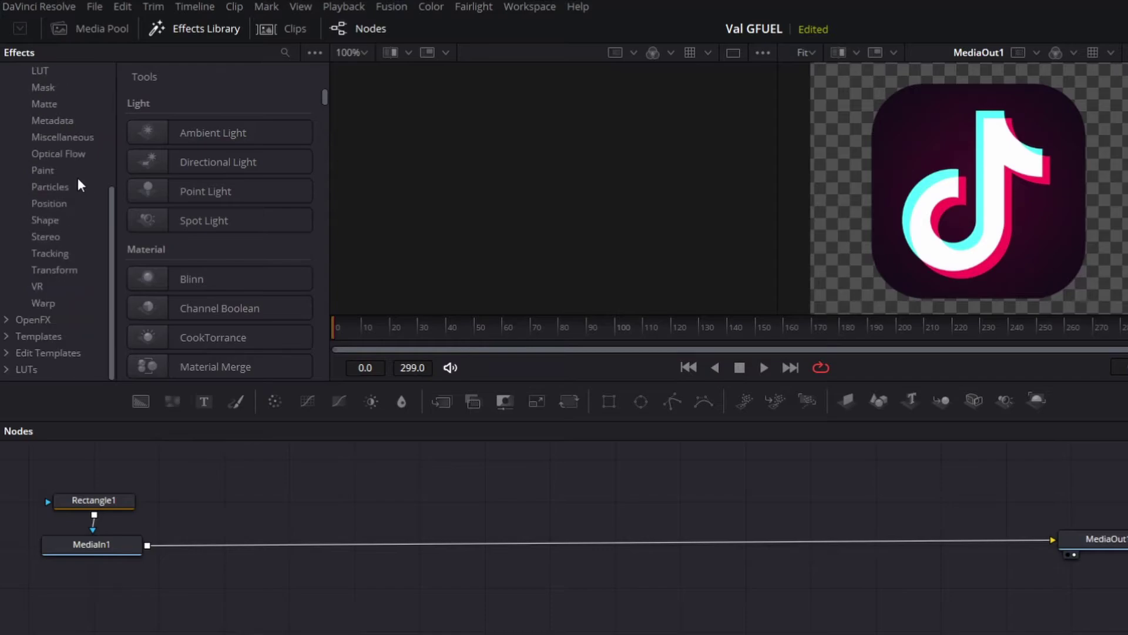
pyautogui.click(89, 275)
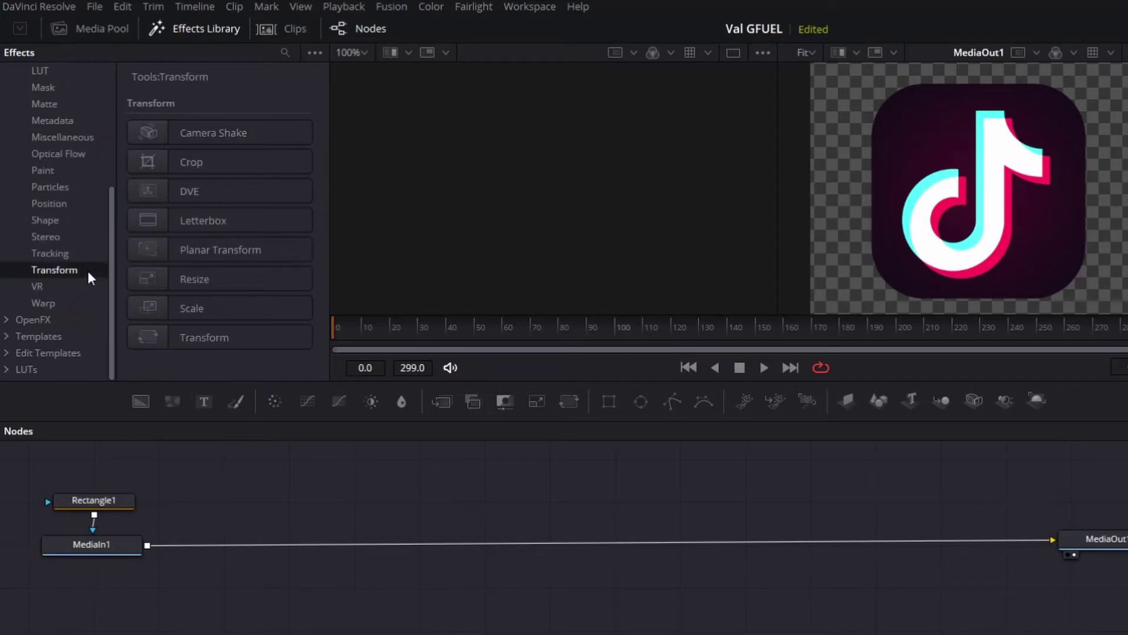
pyautogui.click(236, 188)
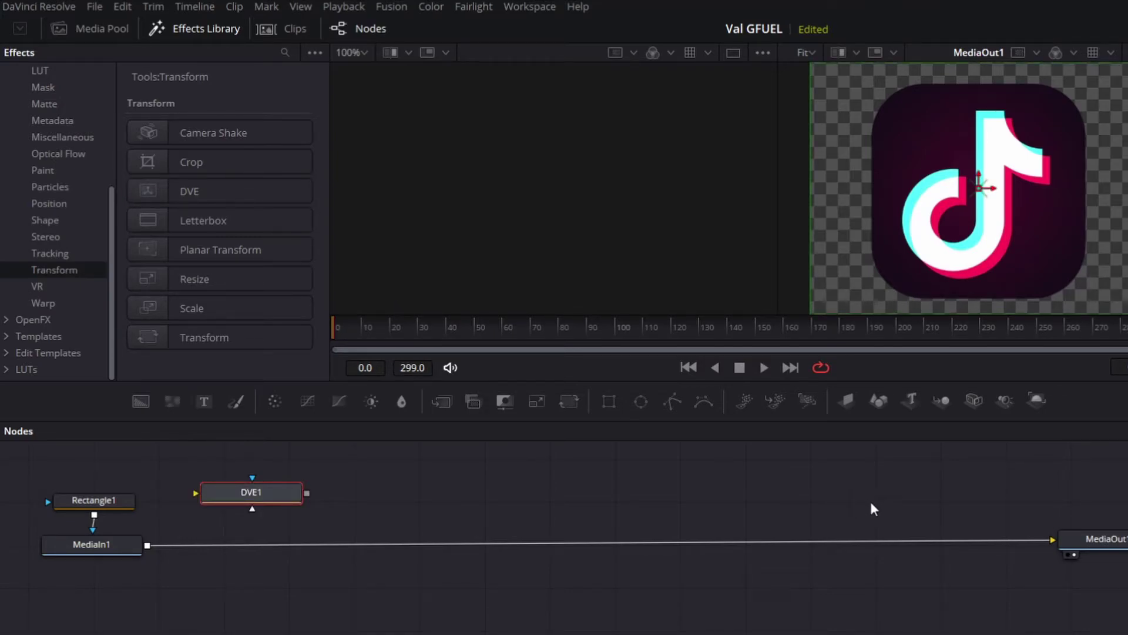
pyautogui.moveTo(960, 540); pyautogui.dragTo(209, 496)
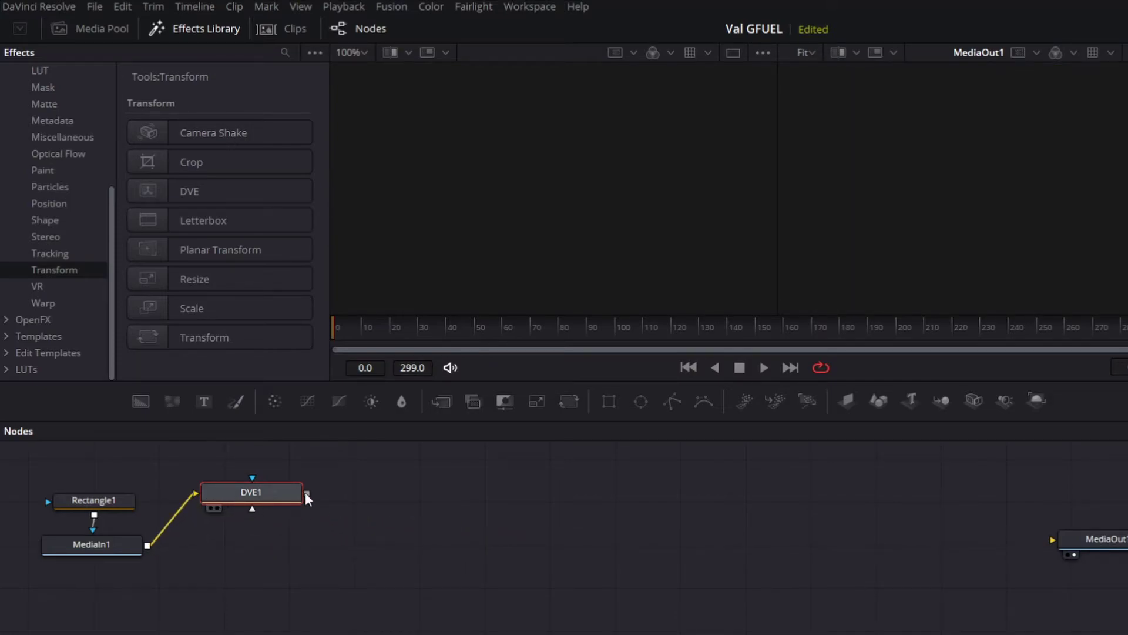
pyautogui.moveTo(306, 493); pyautogui.dragTo(1072, 537)
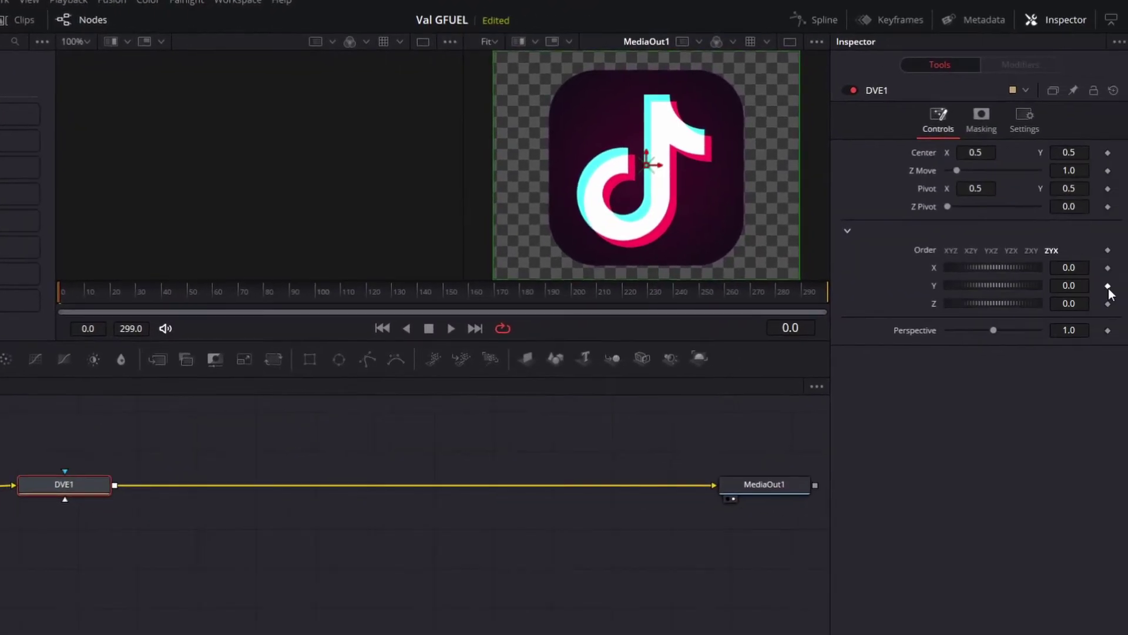
# Add keyframes for the DVE's Y rotation at frames 0, 50, 240 and 290.
pyautogui.click(1107, 287)
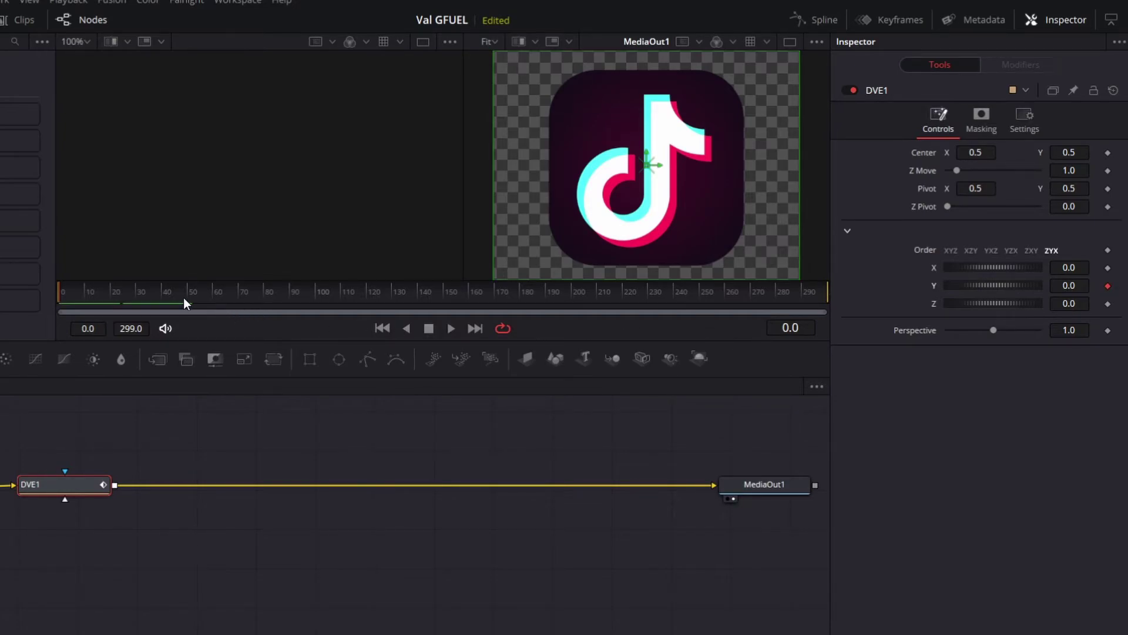
pyautogui.moveTo(185, 294); pyautogui.dragTo(188, 294)
pyautogui.click(1108, 286)
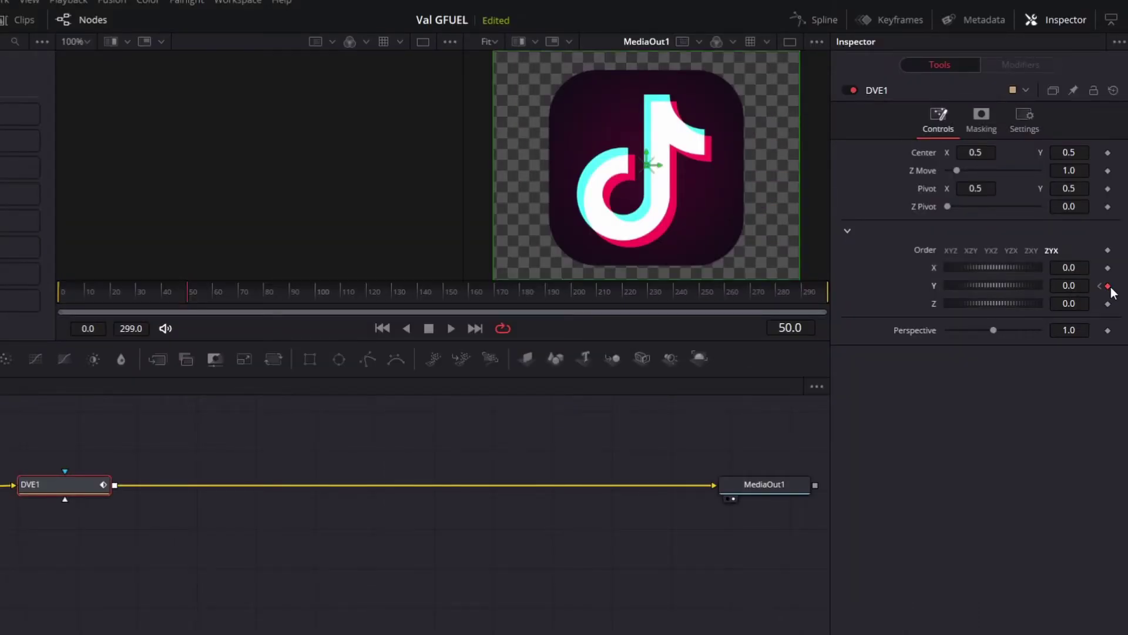
pyautogui.click(675, 293)
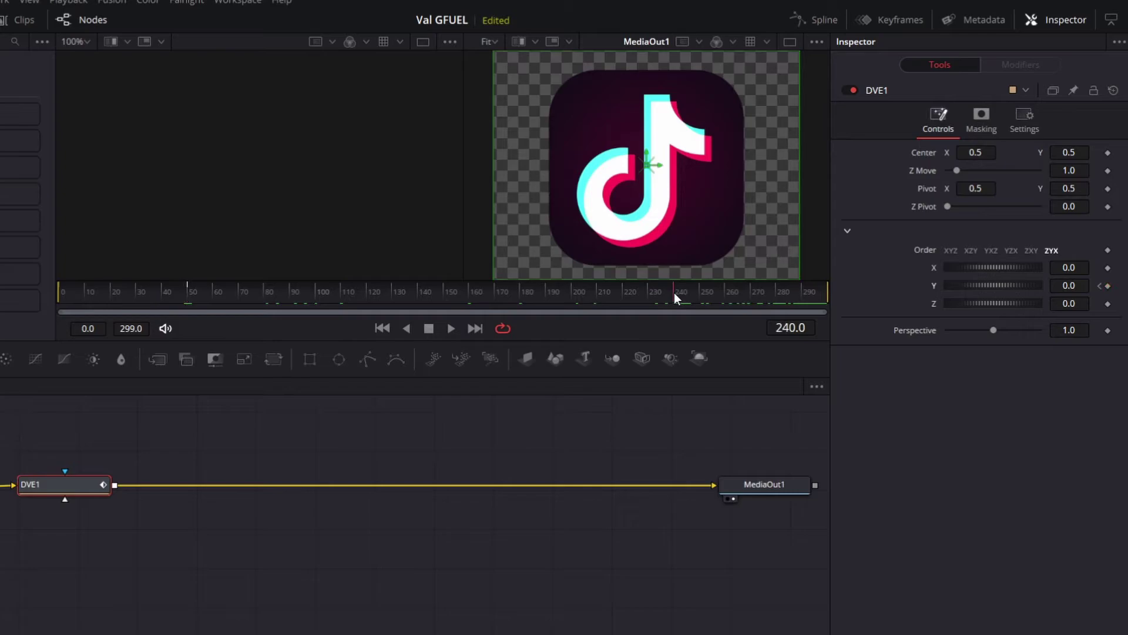
pyautogui.click(1108, 286)
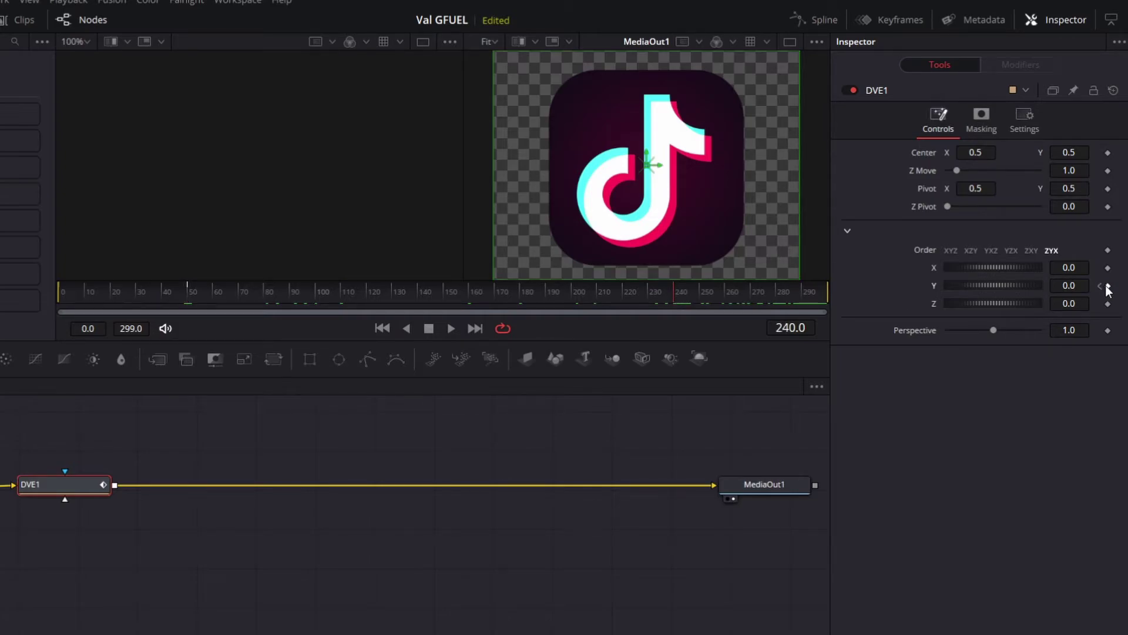
pyautogui.click(801, 292)
pyautogui.click(1108, 287)
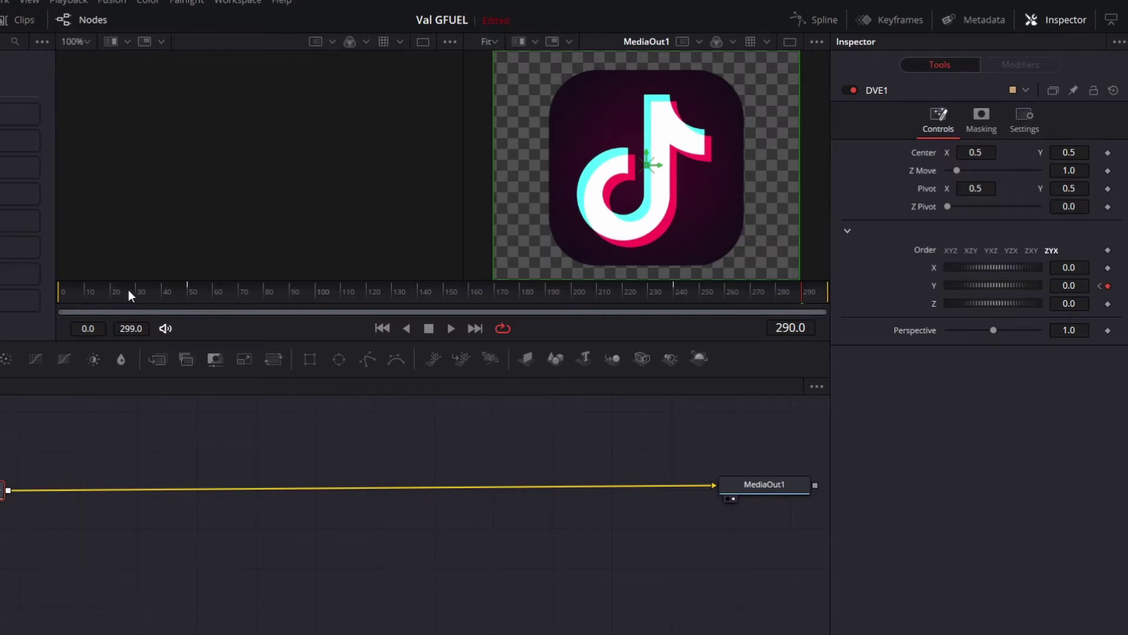
# Set the DVE's Y rotation to -90 at frame 0 and preview the turn up to frame 50.
pyautogui.click(58, 291)
pyautogui.click(1069, 285)
pyautogui.write('-90')
pyautogui.press('Return')
pyautogui.moveTo(117, 294); pyautogui.dragTo(188, 294)
# Set the DVE's Y rotation to 90 at frame 290 and play the logo animation from its beginning.
pyautogui.click(802, 288)
pyautogui.click(1068, 285)
pyautogui.write('90')
pyautogui.press('Return')
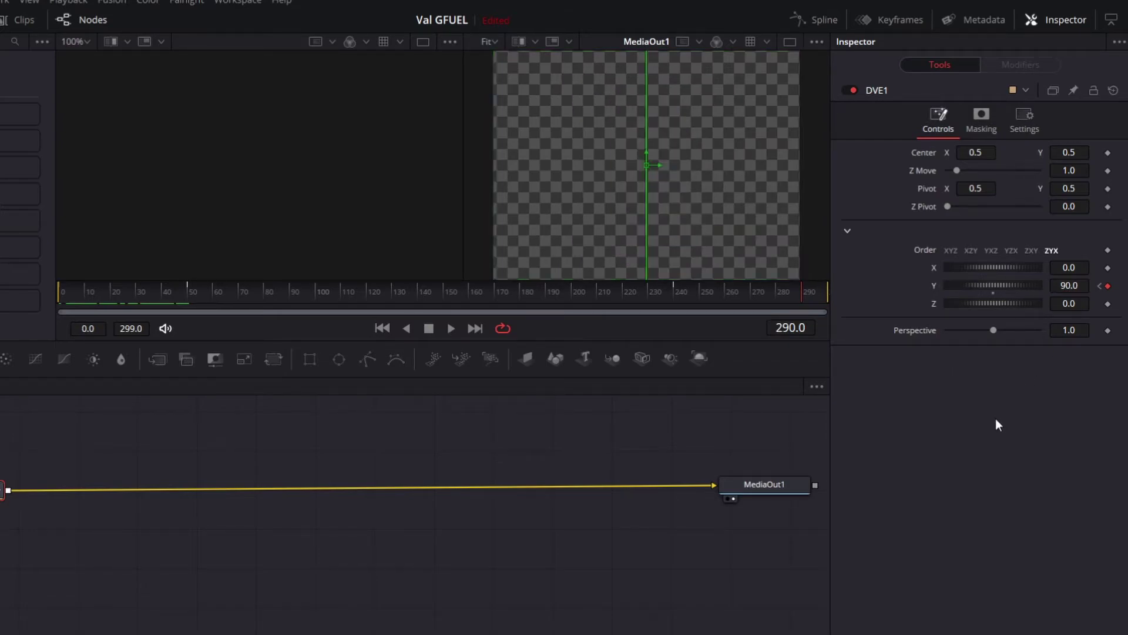
pyautogui.click(64, 291)
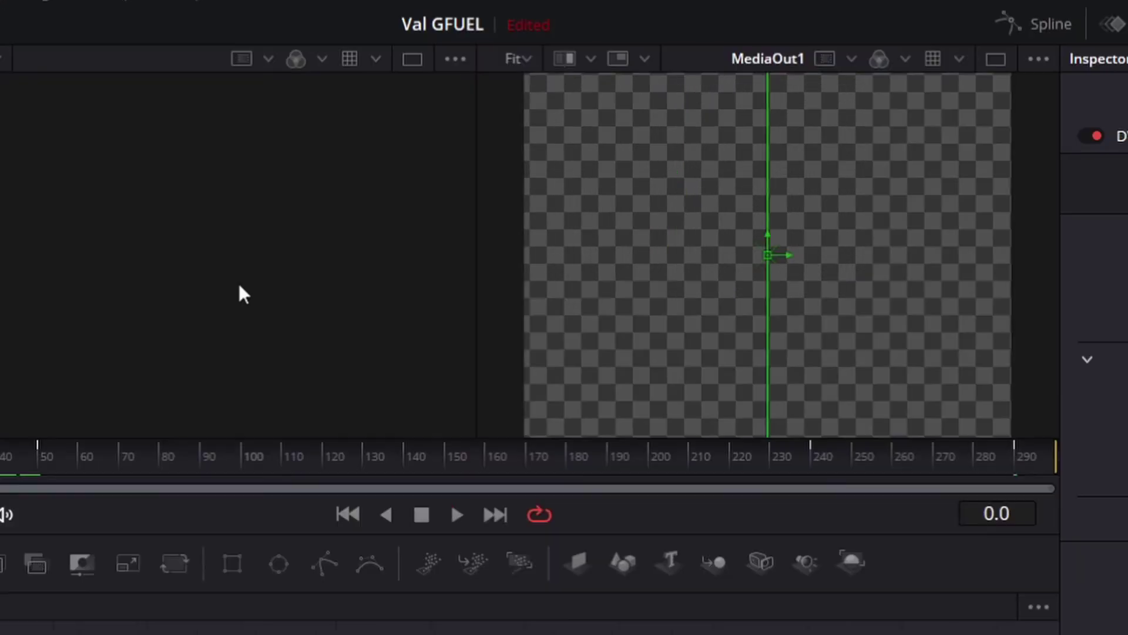
pyautogui.press('space')
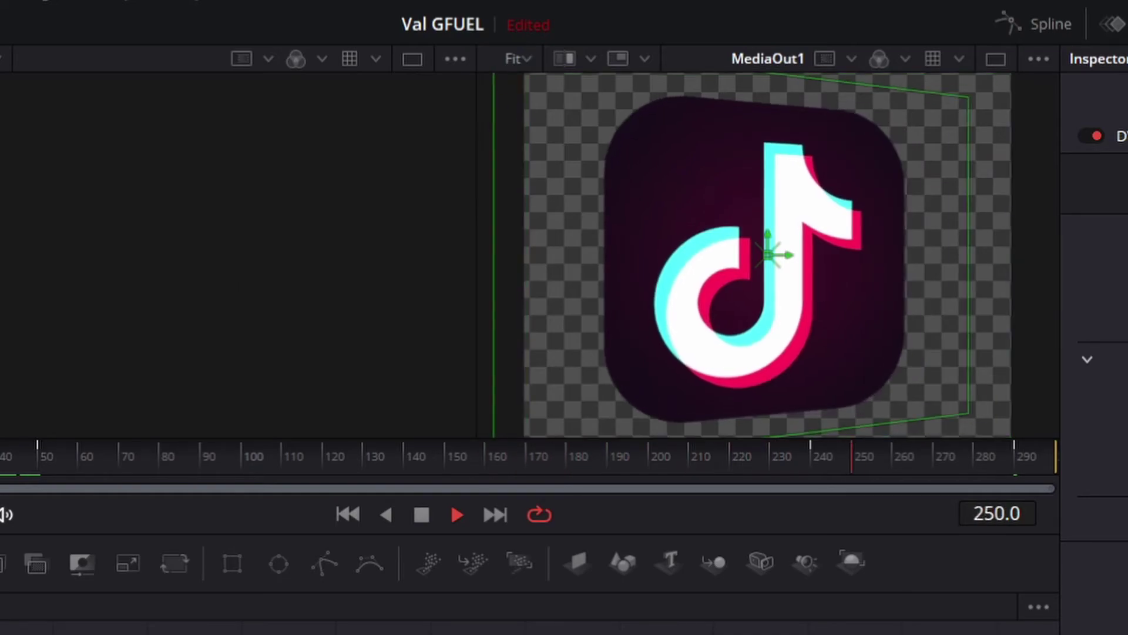
# Smooth the DVE's Y Rotation spline at the frame 50 keyframe and raise its handle so the turn eases in.
pyautogui.press('space')
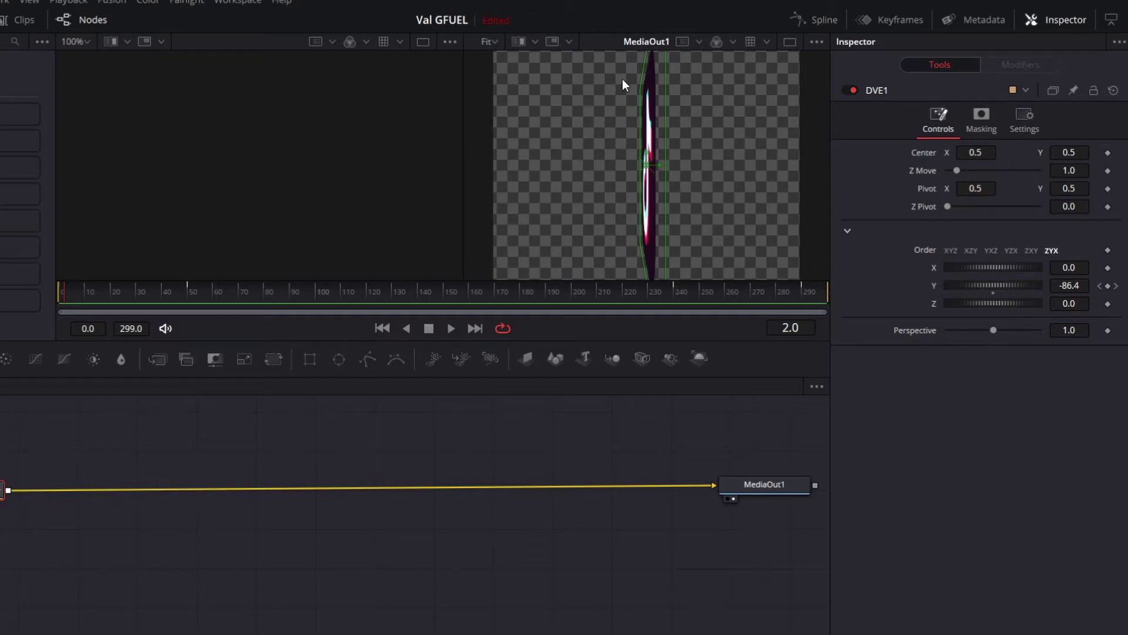
pyautogui.click(832, 22)
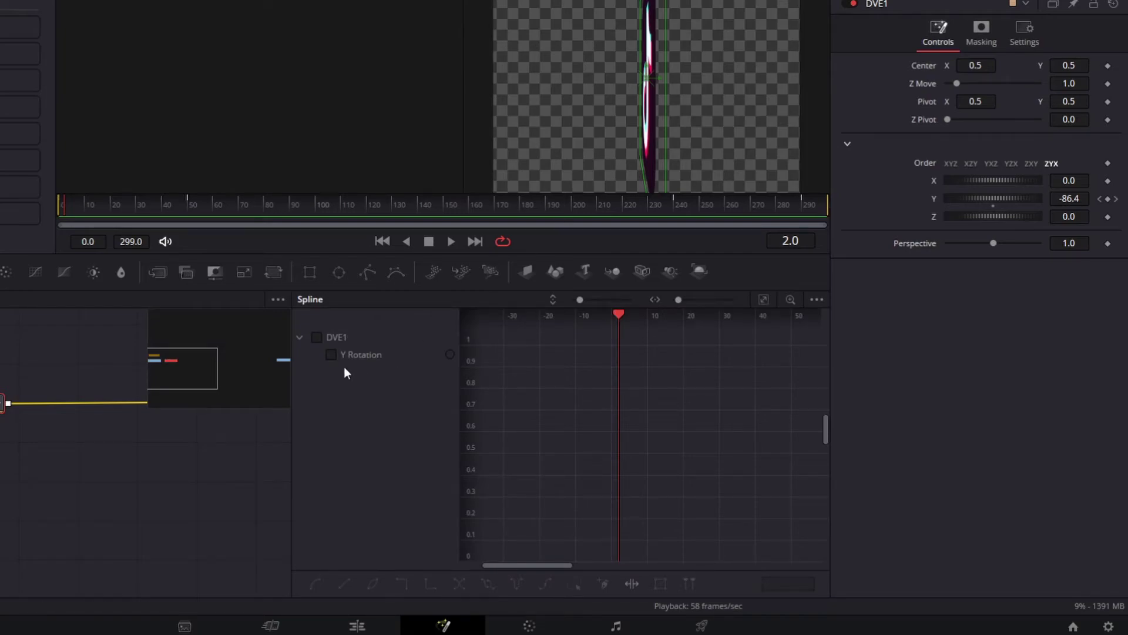
pyautogui.click(88, 163)
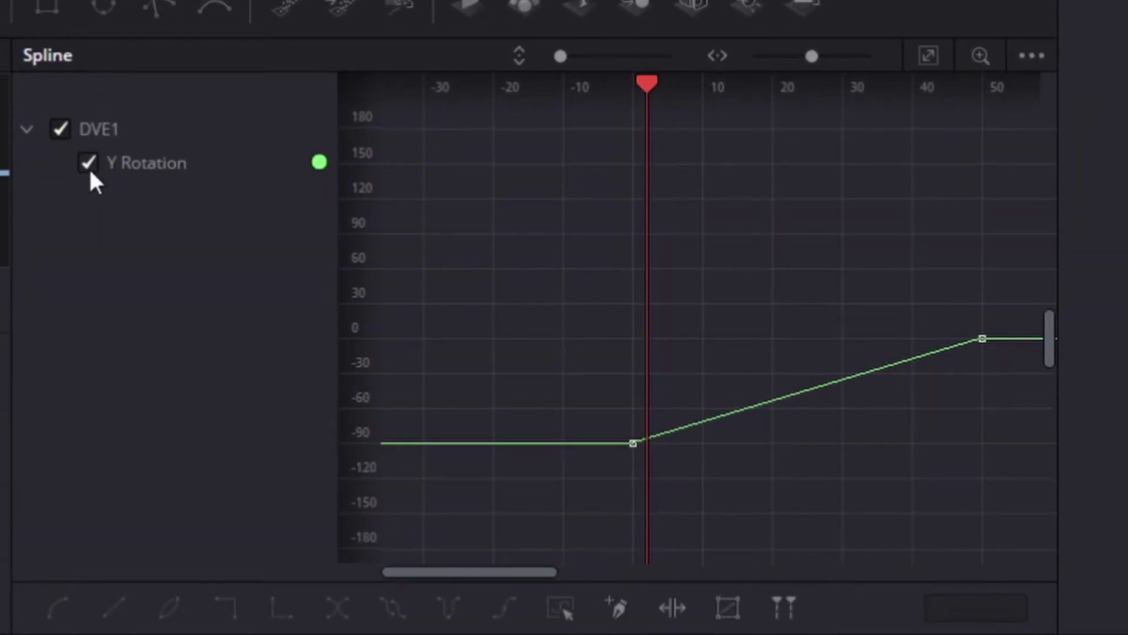
pyautogui.moveTo(449, 572); pyautogui.dragTo(458, 557)
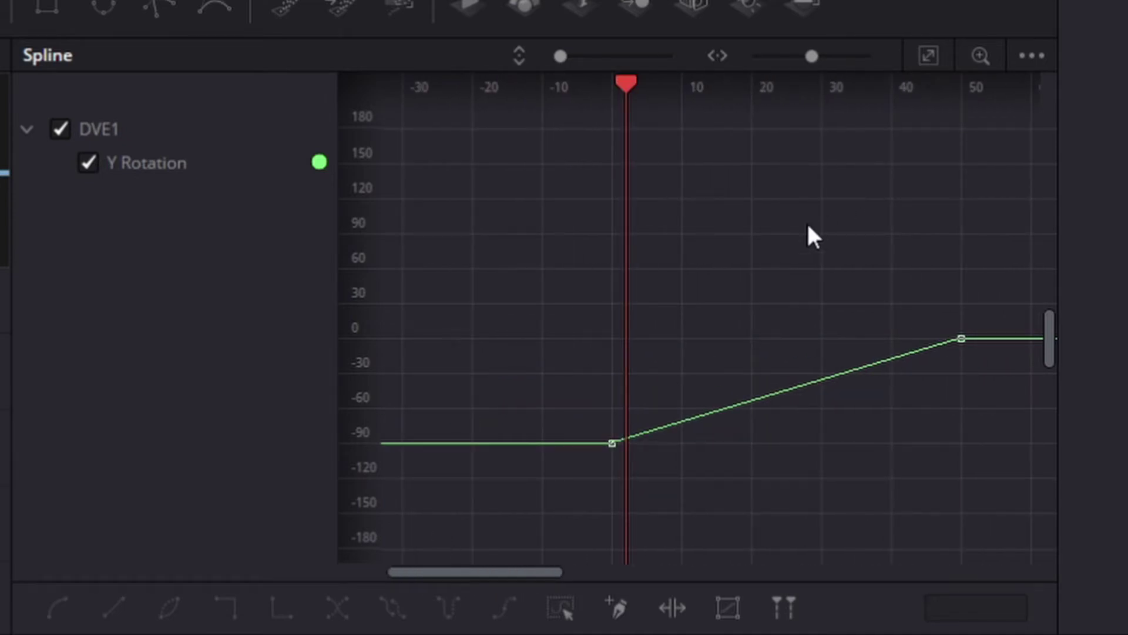
pyautogui.click(959, 339)
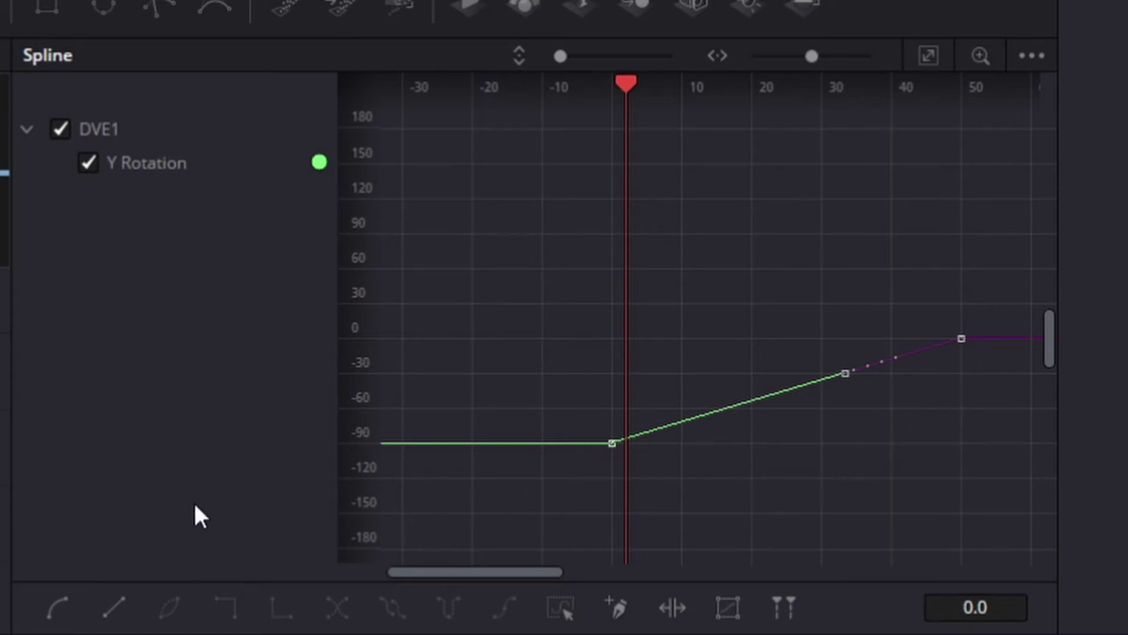
pyautogui.click(66, 604)
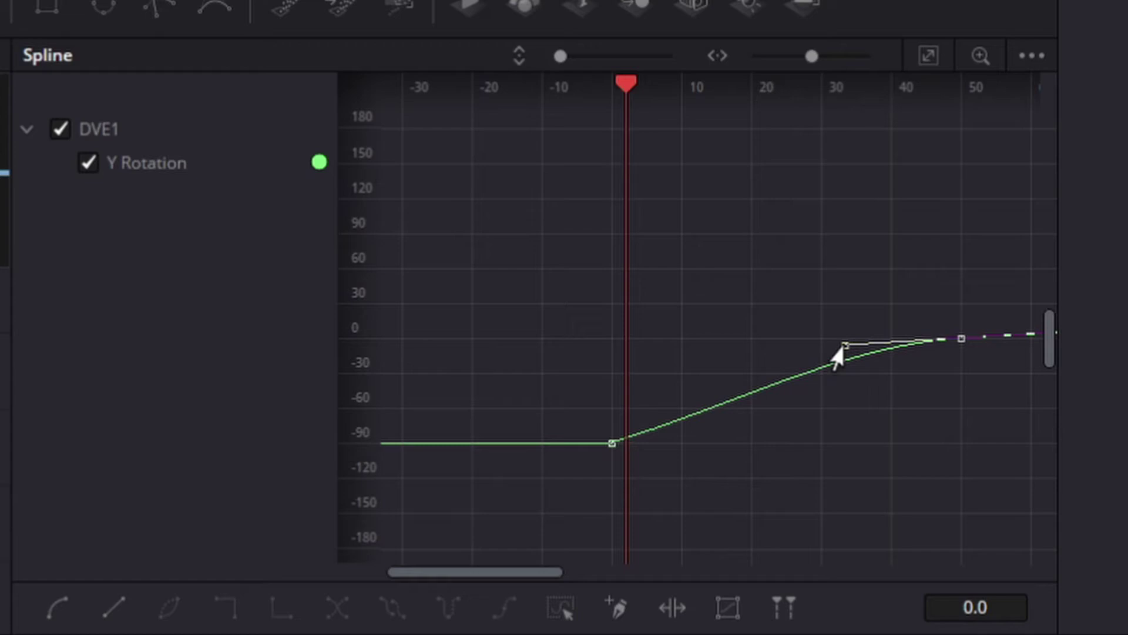
pyautogui.moveTo(834, 350); pyautogui.dragTo(823, 346)
# Smooth the Y Rotation spline at the frame 290 keyframe.
pyautogui.moveTo(529, 569); pyautogui.dragTo(980, 474)
pyautogui.click(950, 234)
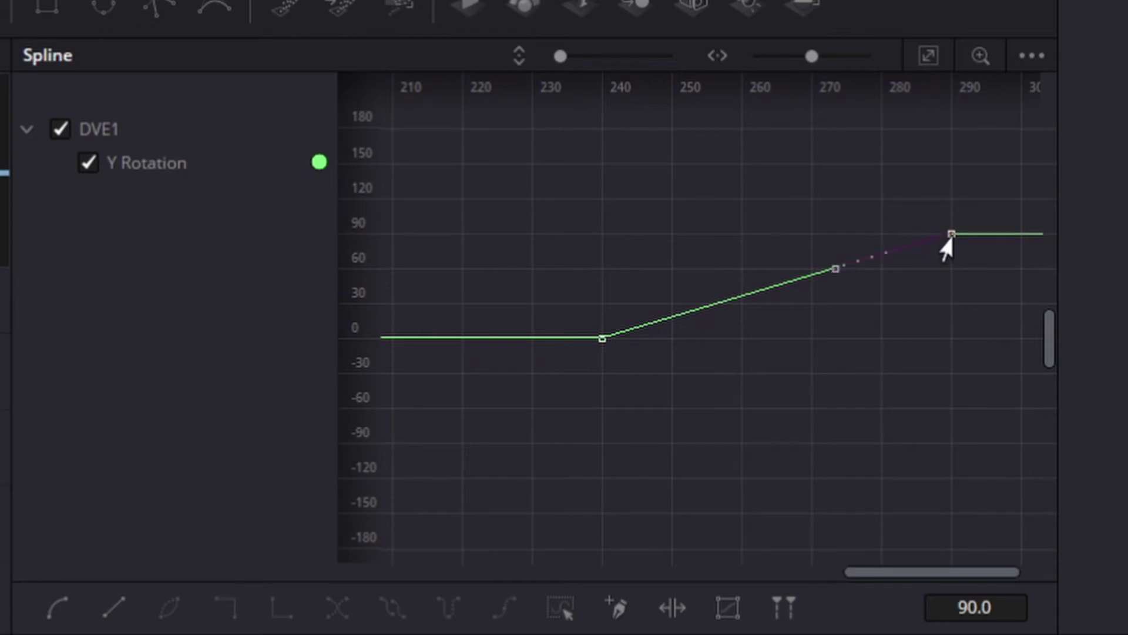
pyautogui.click(58, 605)
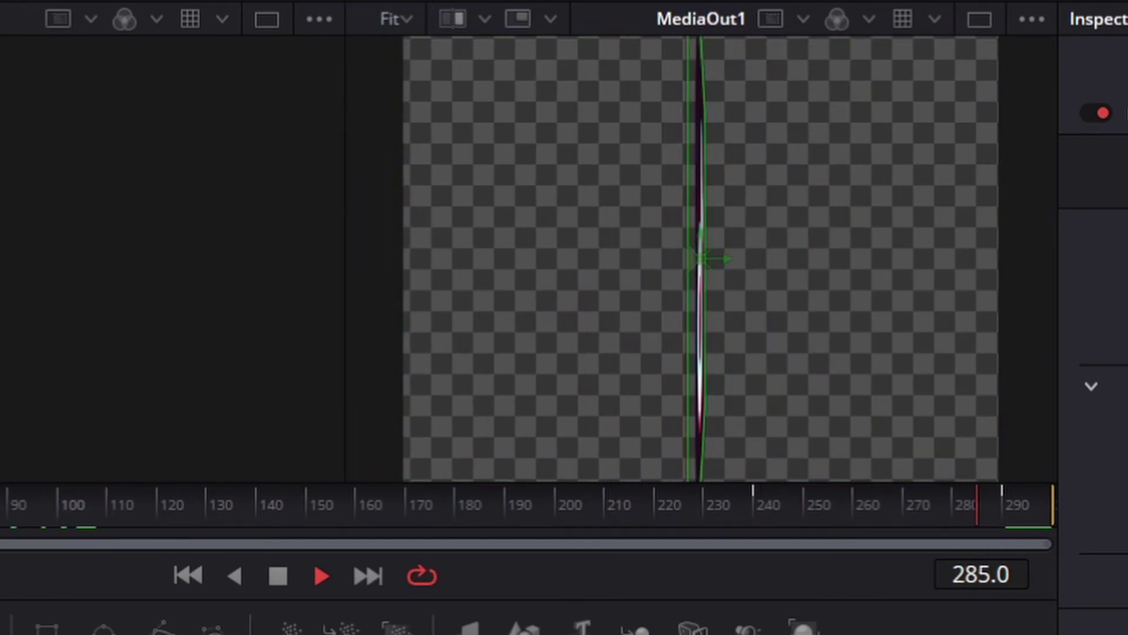
# Return to the edit timeline and preview the spinning logo from the beginning.
pyautogui.click(473, 629)
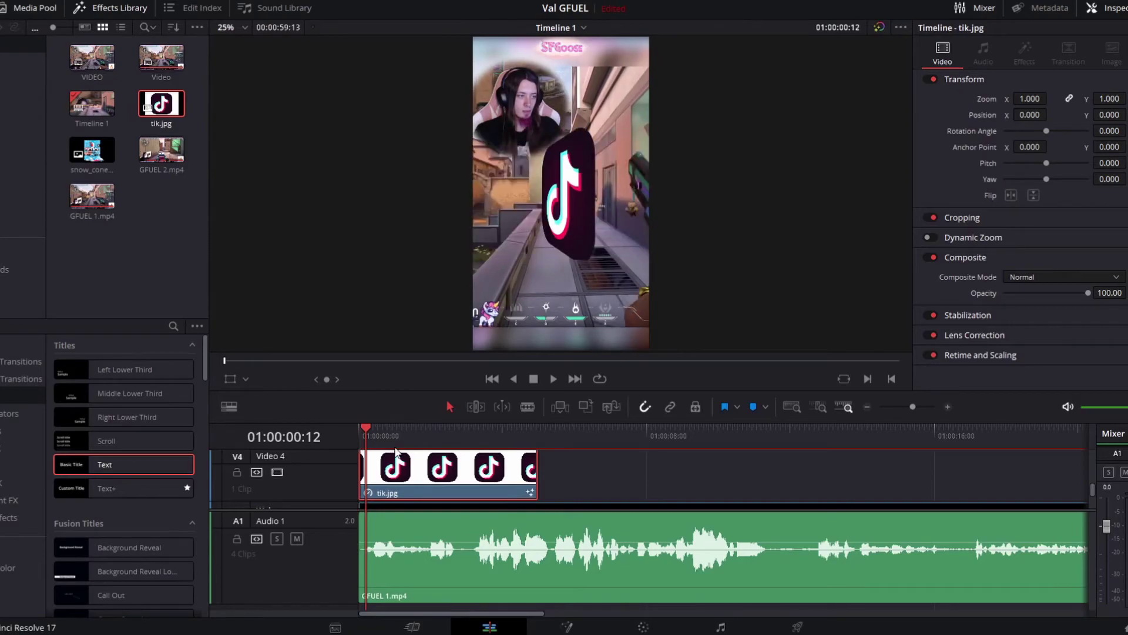
pyautogui.moveTo(366, 428); pyautogui.dragTo(336, 428)
pyautogui.press('space')
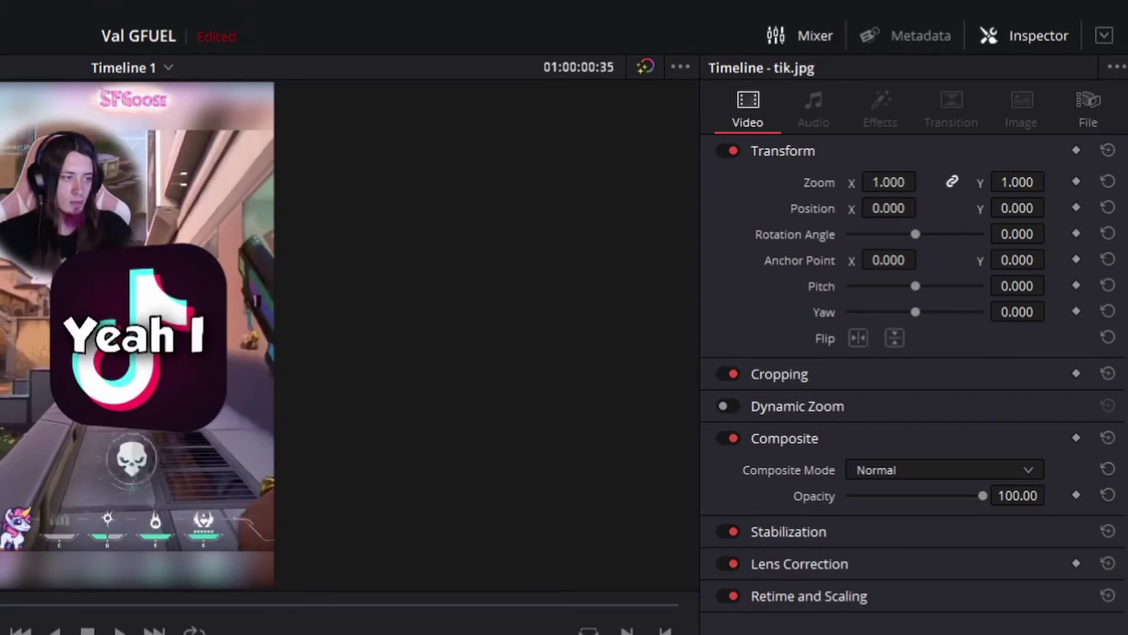
# Scale the tik.jpg logo to 0.160, position it at X 8, Y 659, and preview it over the gameplay.
pyautogui.moveTo(888, 182); pyautogui.dragTo(818, 183)
pyautogui.moveTo(1018, 208); pyautogui.dragTo(1127, 208)
pyautogui.moveTo(1018, 184); pyautogui.dragTo(1009, 183)
pyautogui.moveTo(889, 208); pyautogui.dragTo(926, 209)
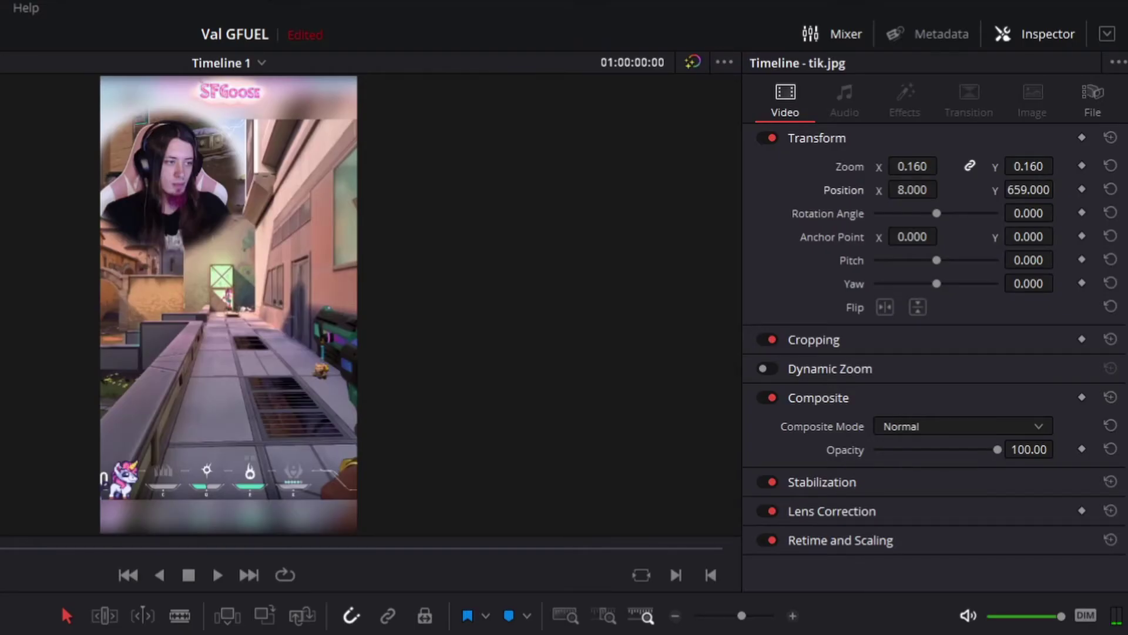
pyautogui.press('space')
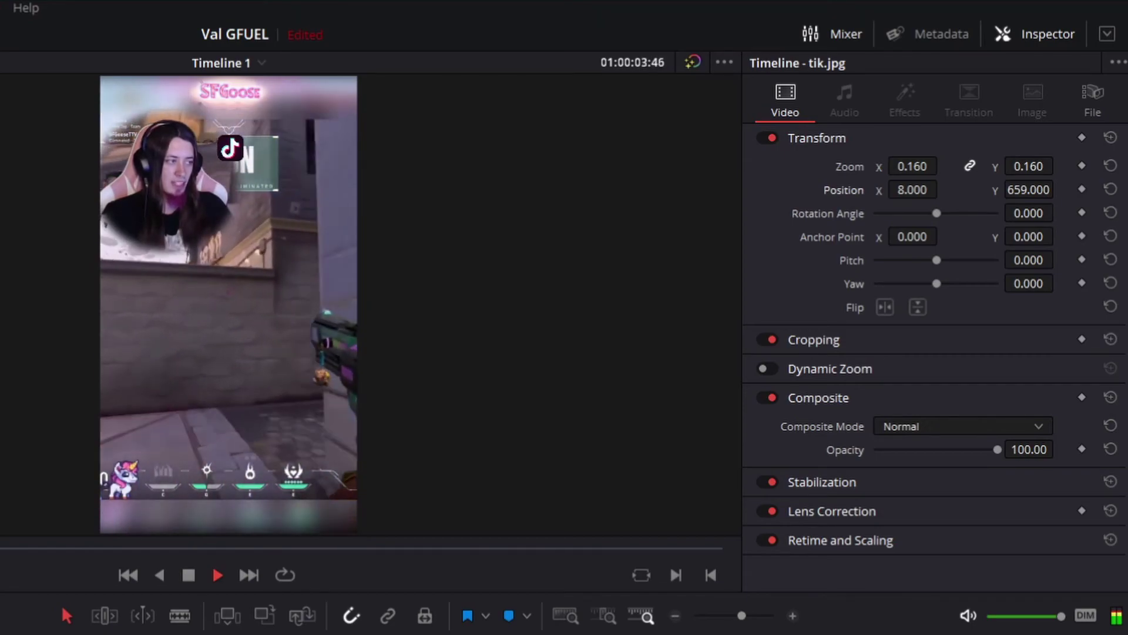
pyautogui.press('space')
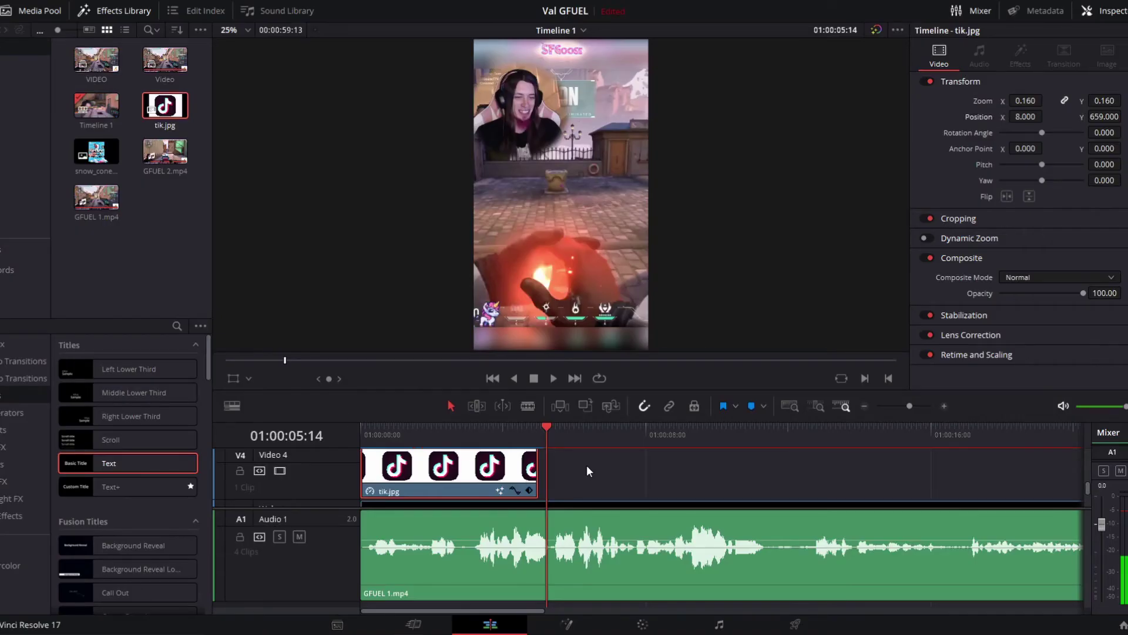
# Fill Video 4 with back-to-back copies of the animated tik.jpg clip and trim the last copy to the end of the audio.
pyautogui.click(587, 468)
pyautogui.click(865, 406)
pyautogui.click(865, 405)
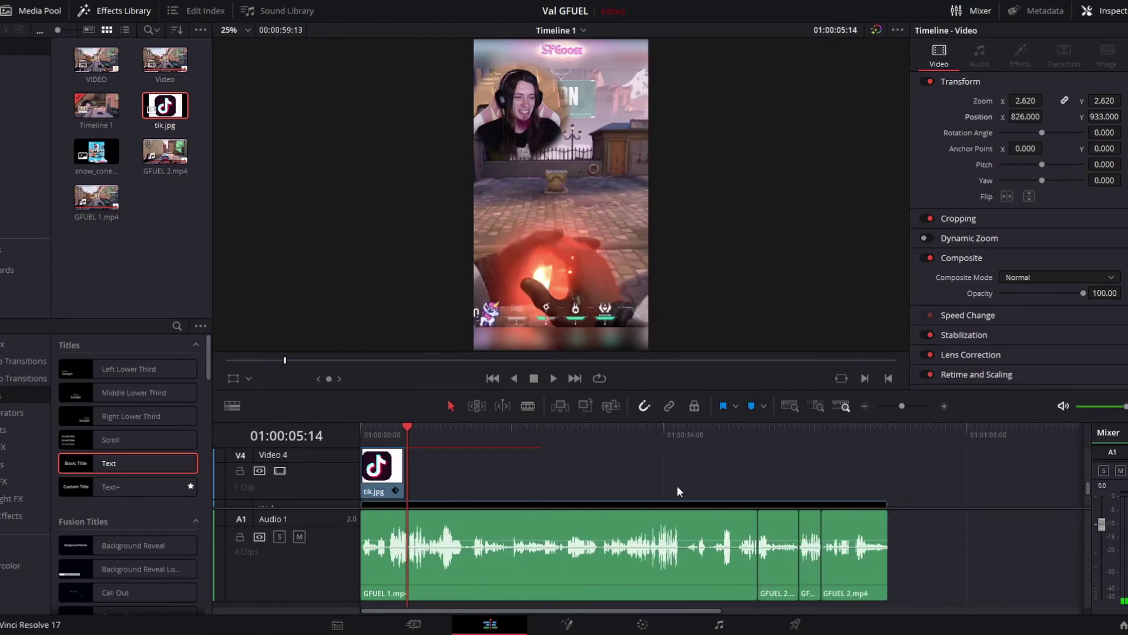
pyautogui.click(390, 471)
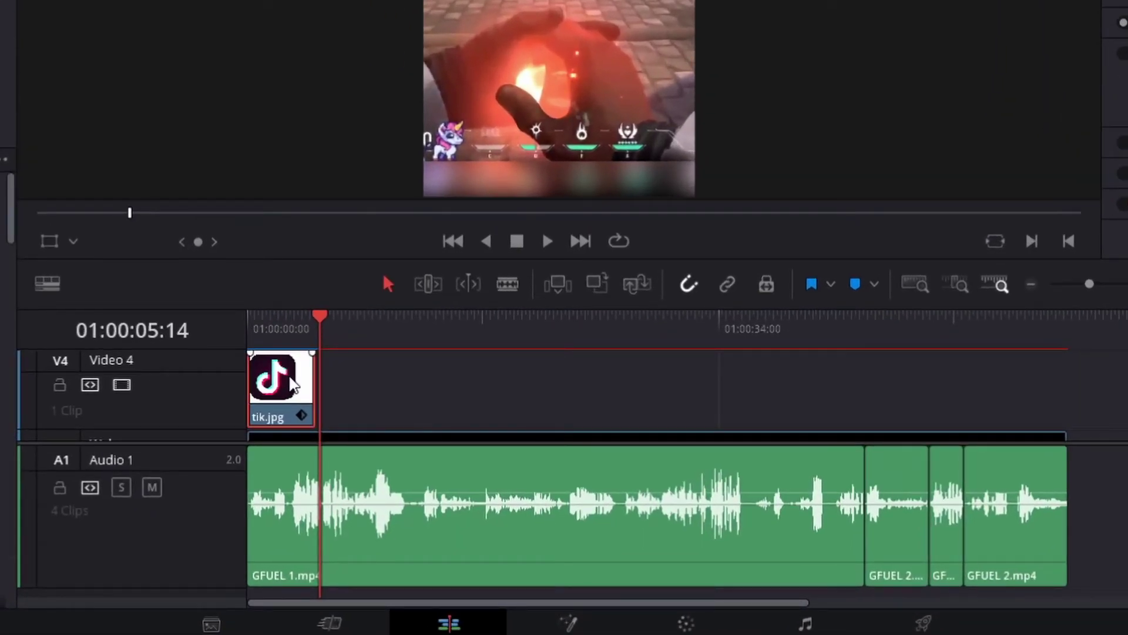
pyautogui.click(379, 391)
pyautogui.click(314, 322)
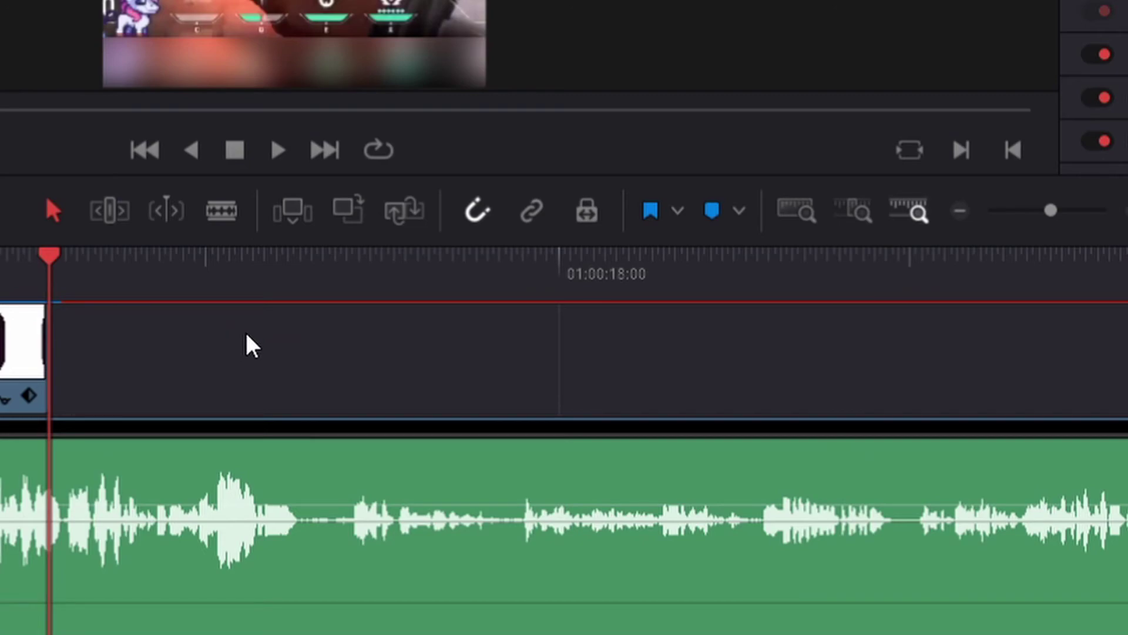
pyautogui.hotkey('ctrl', 'v')
pyautogui.hotkey('ctrl', 'v')
pyautogui.hotkey('ctrl', 'v')
pyautogui.hotkey('ctrl', 'v')
pyautogui.hotkey('ctrl', 'v')
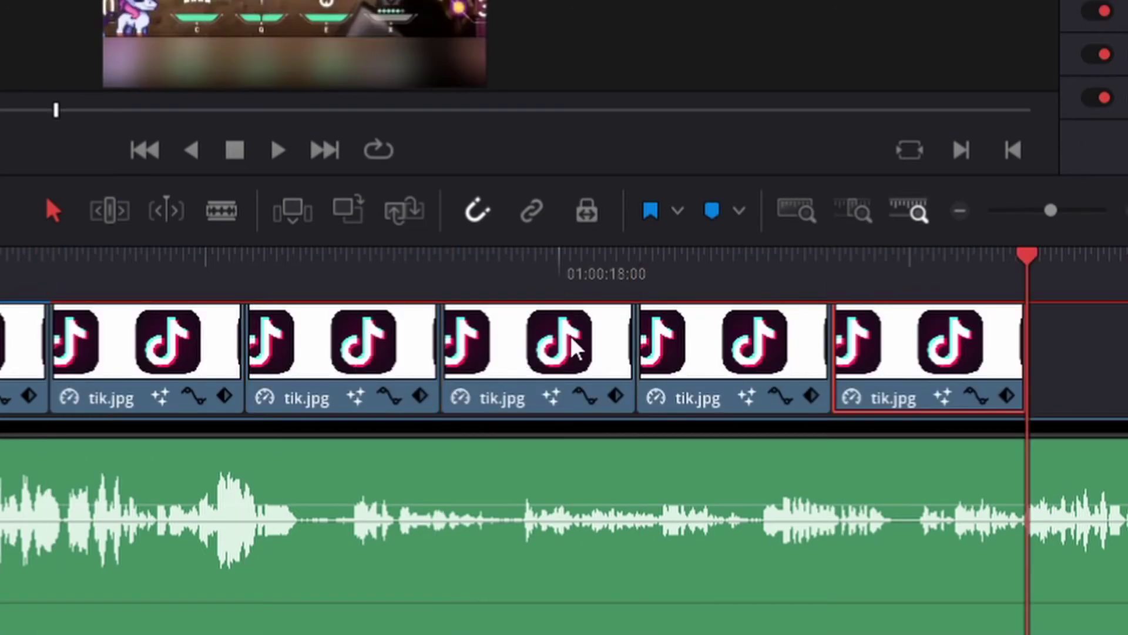
pyautogui.hotkey('ctrl', 'v')
pyautogui.click(961, 210)
pyautogui.hotkey('ctrl', 'v')
pyautogui.hotkey('ctrl', 'v')
pyautogui.hotkey('ctrl', 'v')
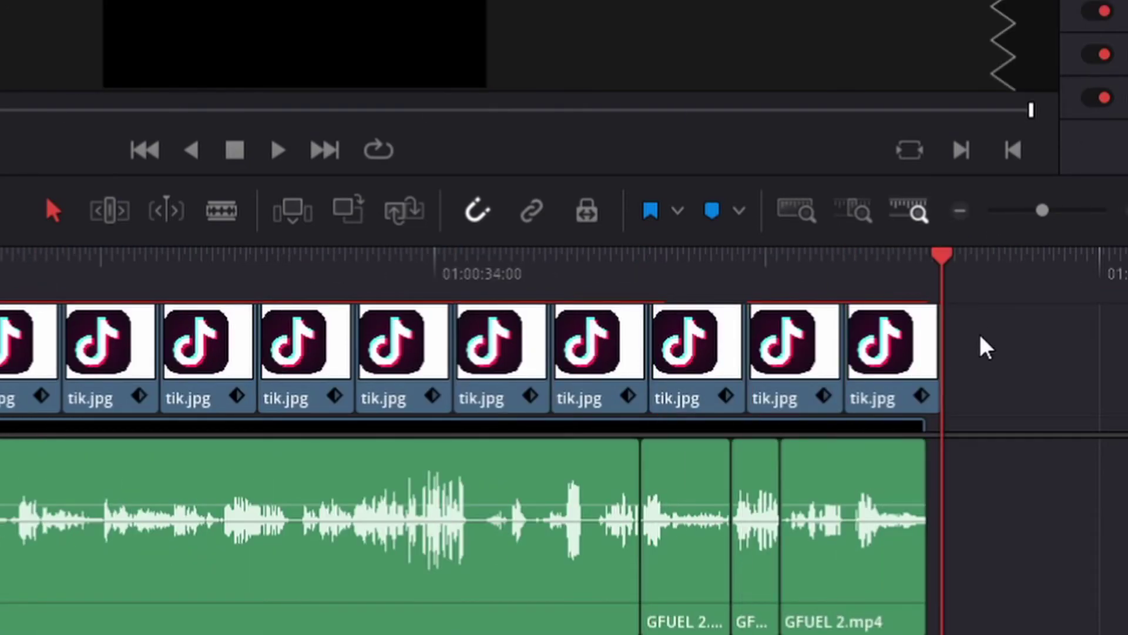
pyautogui.click(1127, 210)
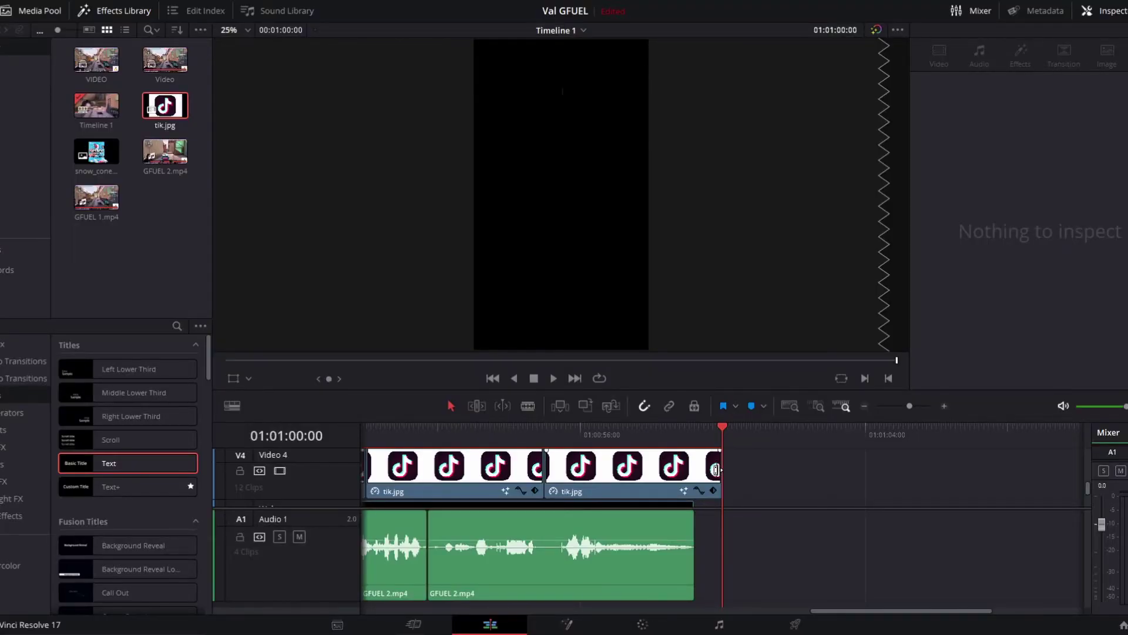
pyautogui.moveTo(716, 469); pyautogui.dragTo(692, 469)
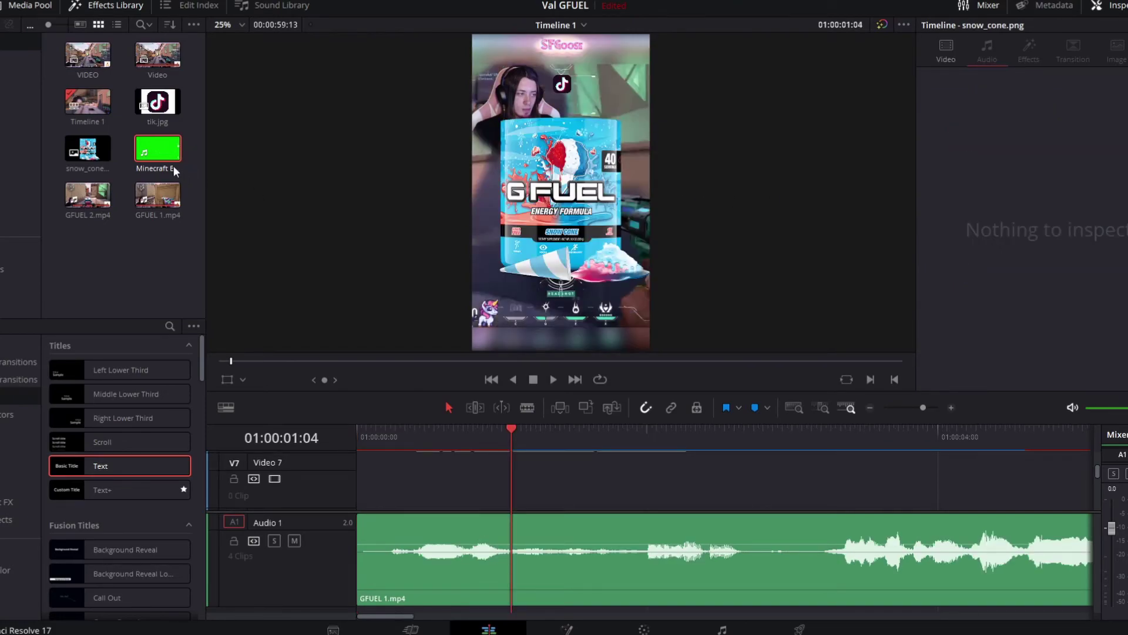
# Add a stereo audio track next to Audio 1.
pyautogui.click(327, 568)
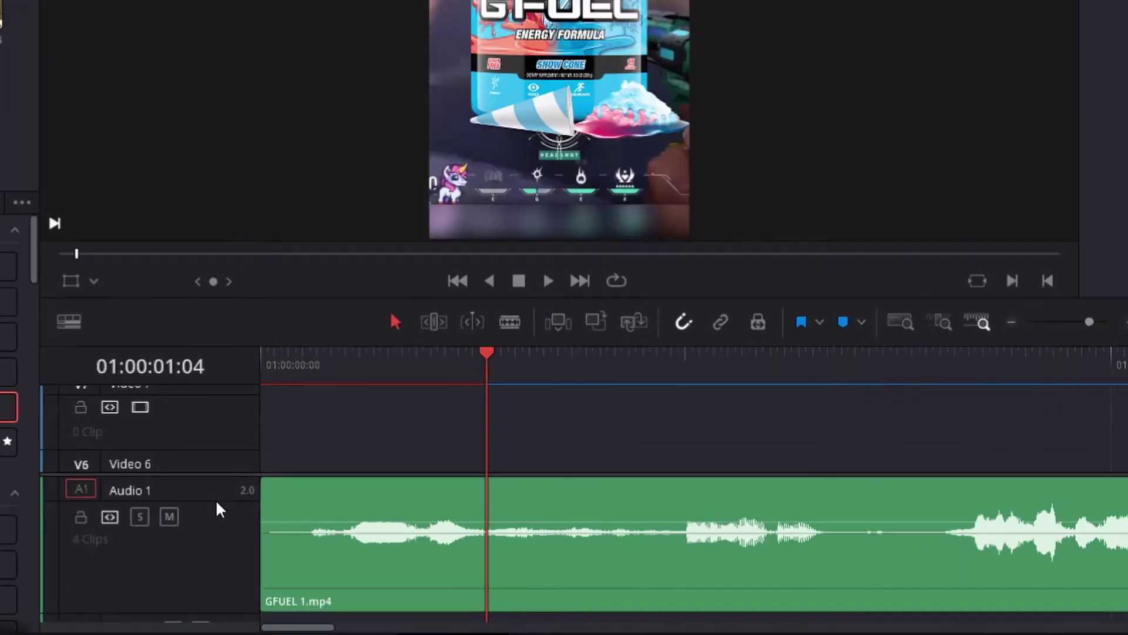
pyautogui.rightClick(325, 519)
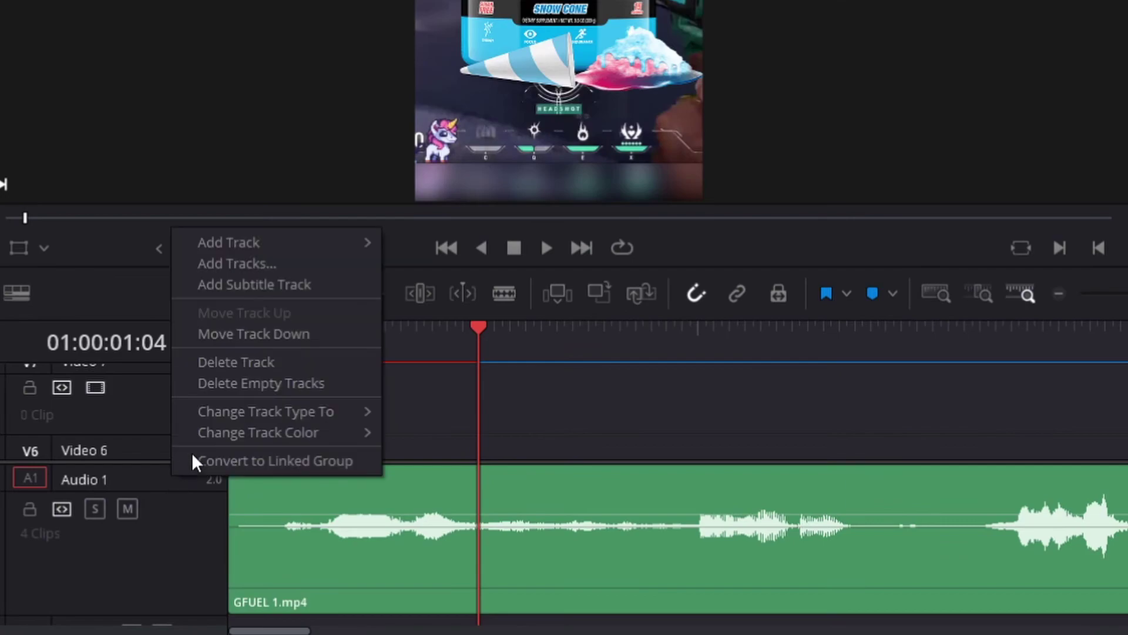
pyautogui.moveTo(252, 235)
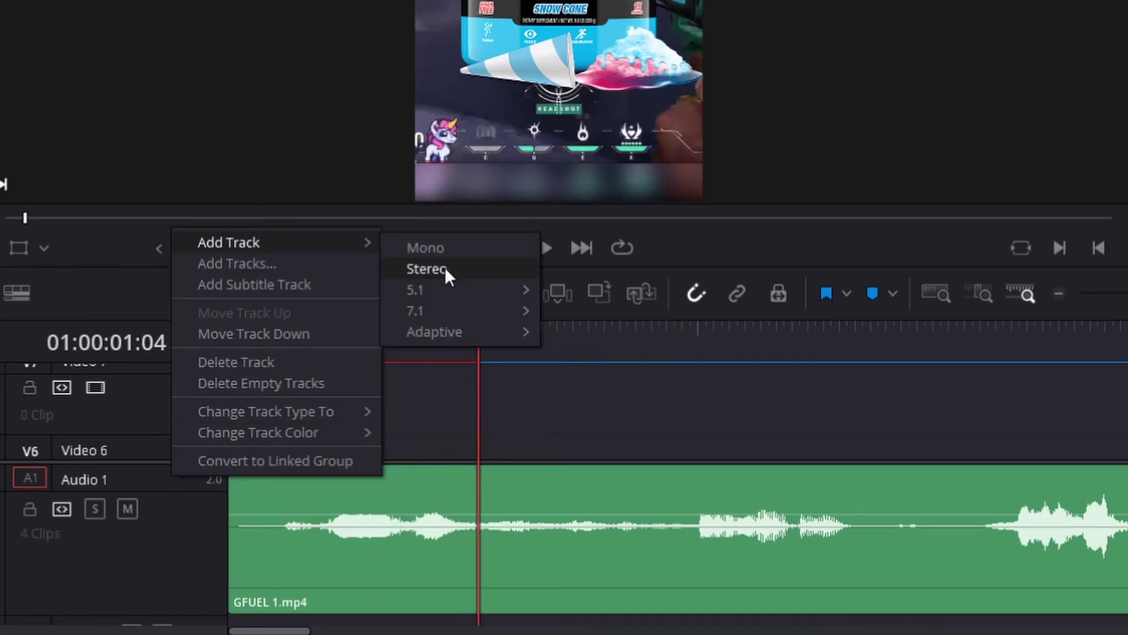
pyautogui.click(464, 269)
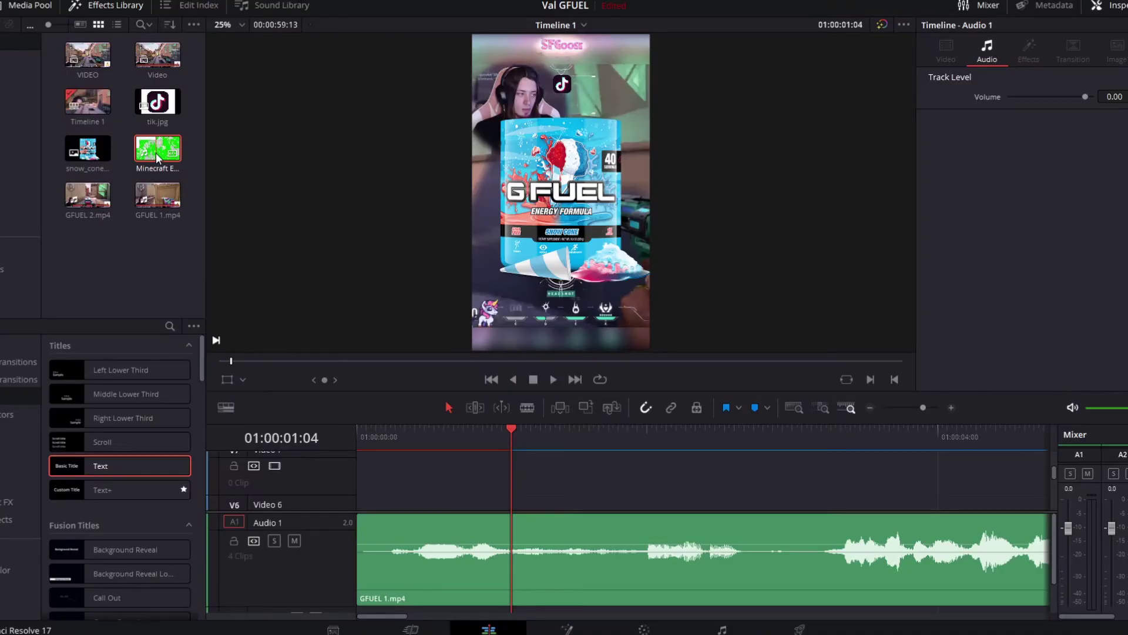
# Place the Minecraft Explosion Green Screen clip on Video 7 at 01:00:01:04 with a rotation angle of 90 and a zoom of 1.820.
pyautogui.moveTo(156, 153); pyautogui.dragTo(512, 468)
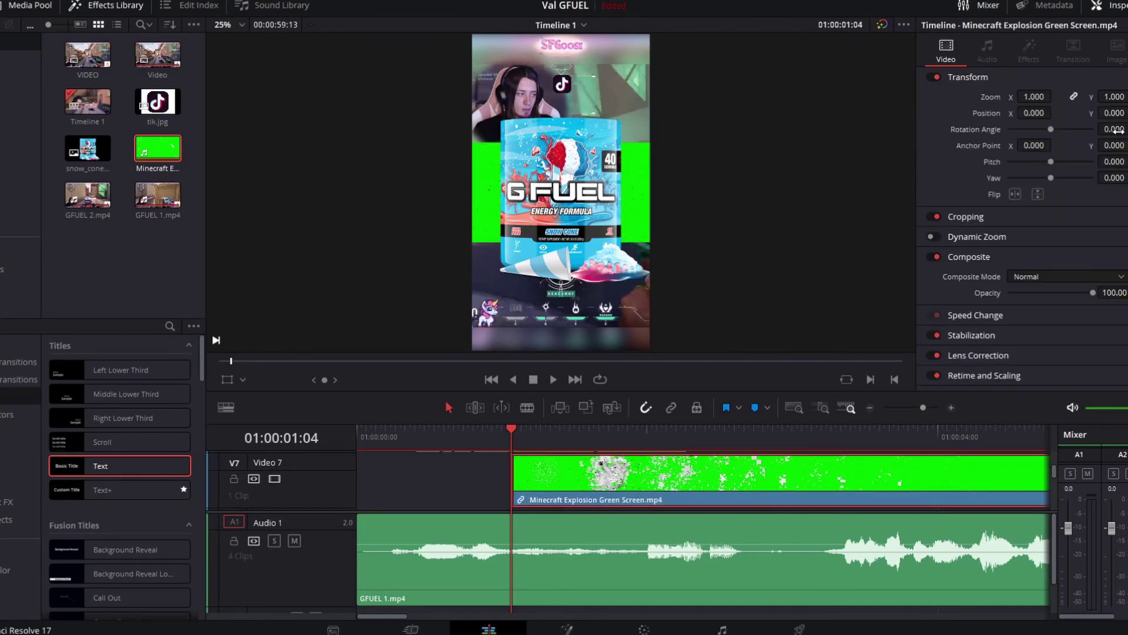
pyautogui.click(1116, 130)
pyautogui.write('90')
pyautogui.press('Return')
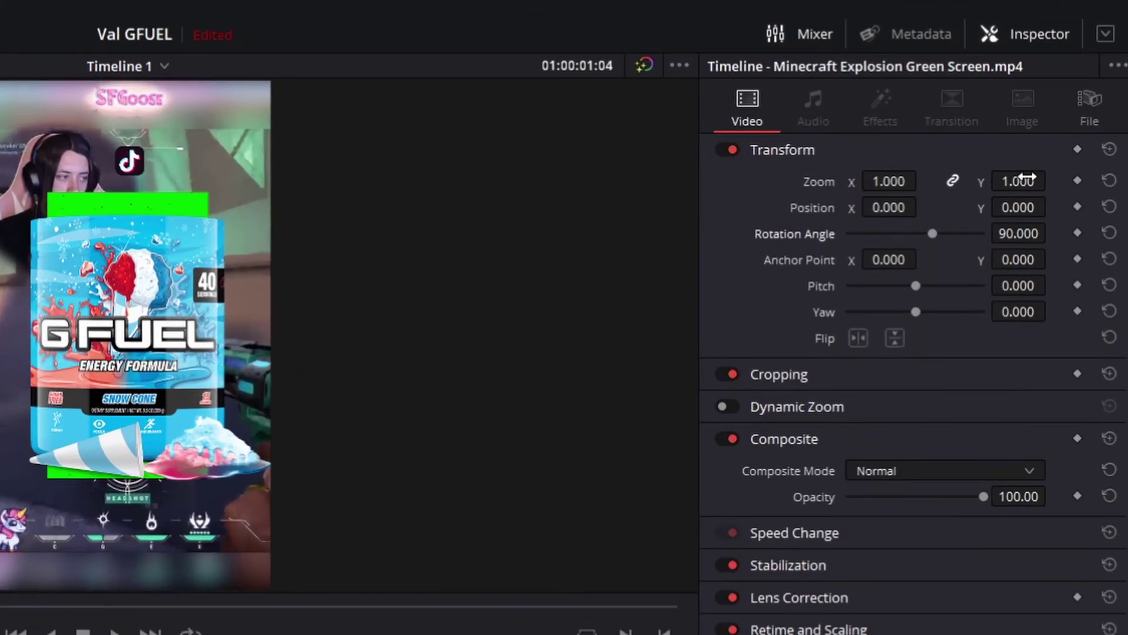
pyautogui.moveTo(1032, 166); pyautogui.dragTo(1058, 175)
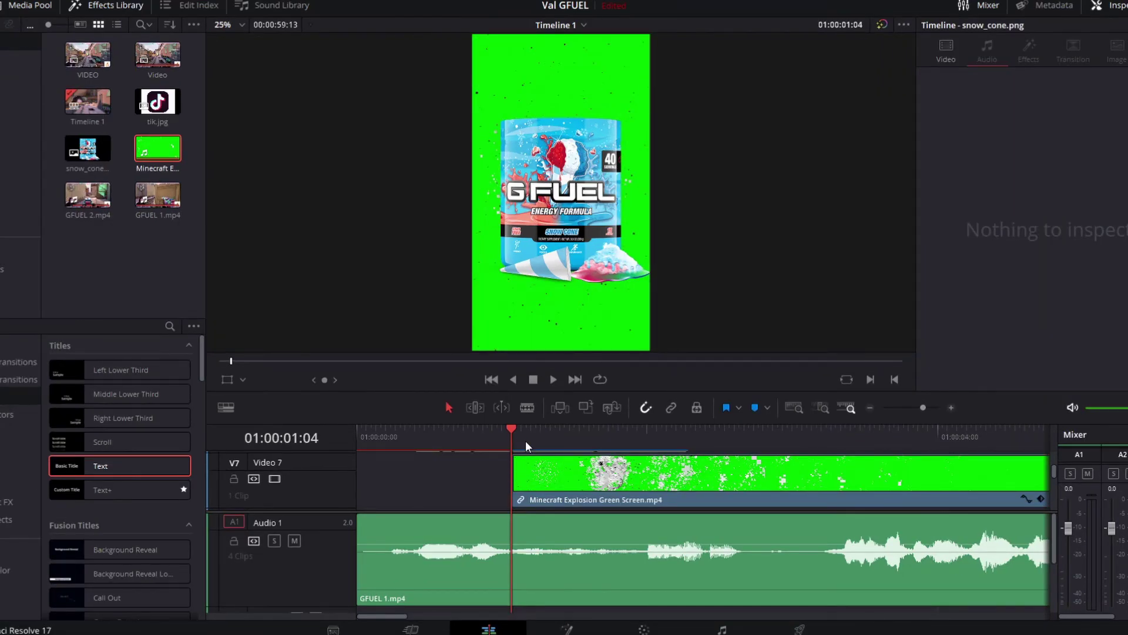
pyautogui.moveTo(525, 439); pyautogui.dragTo(566, 428)
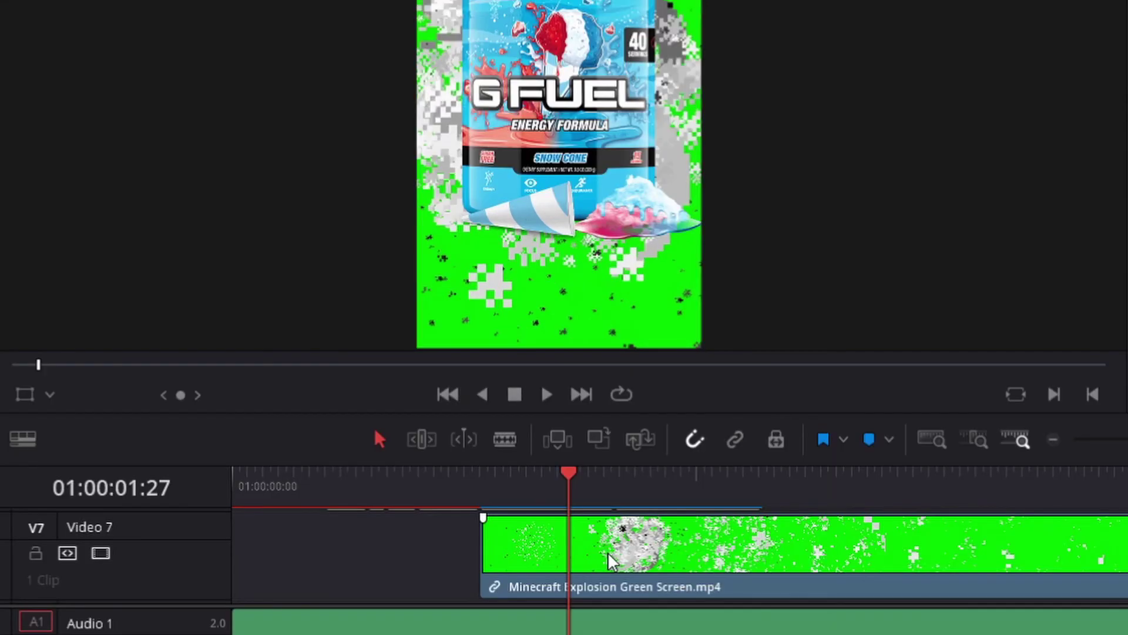
# Open the explosion clip in Fusion and add a Delta Keyer from the Matte tools.
pyautogui.rightClick(593, 478)
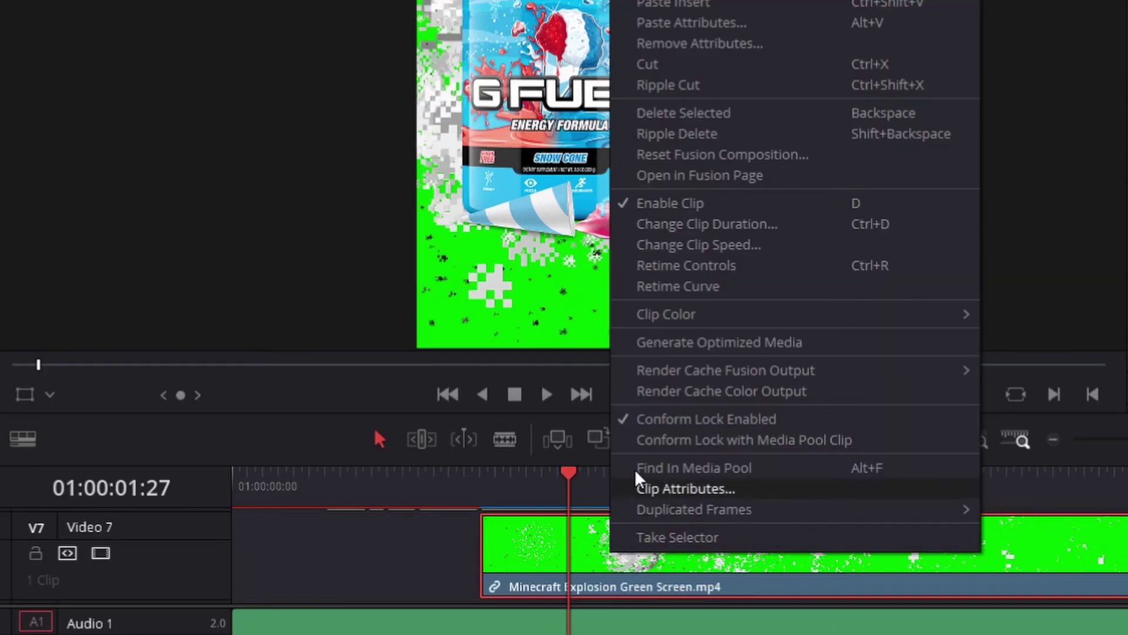
pyautogui.click(788, 180)
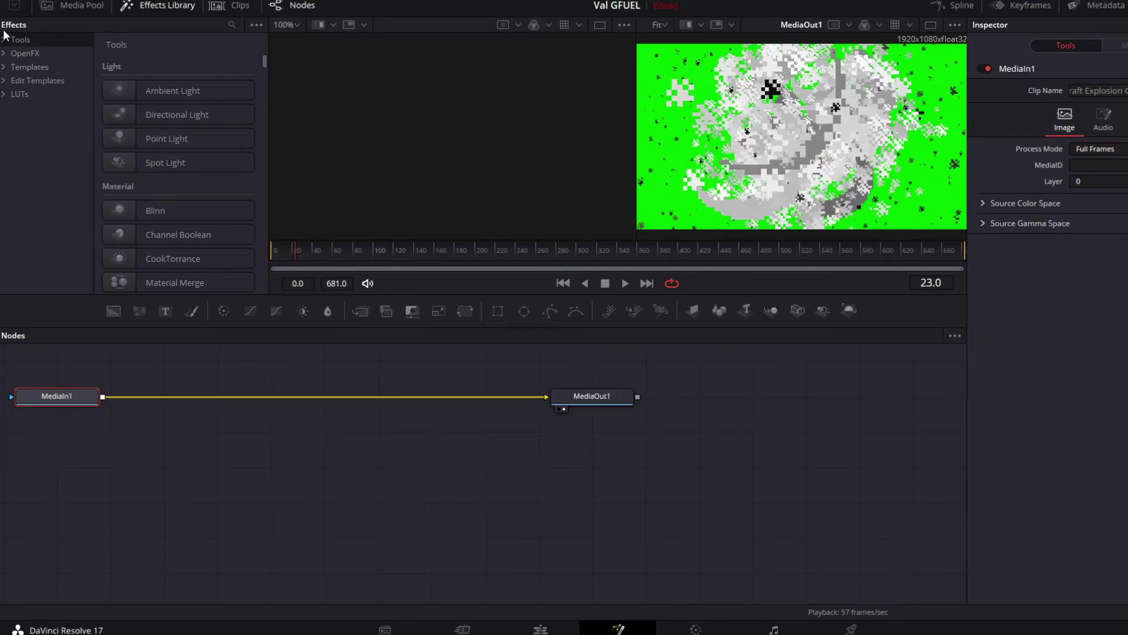
pyautogui.click(5, 39)
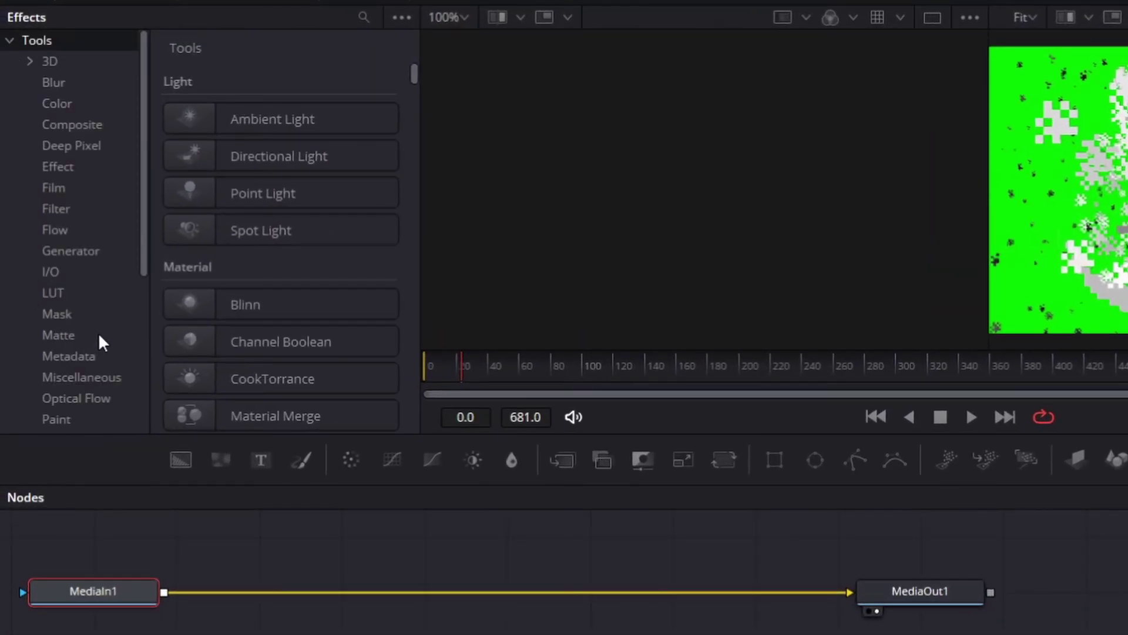
pyautogui.click(101, 338)
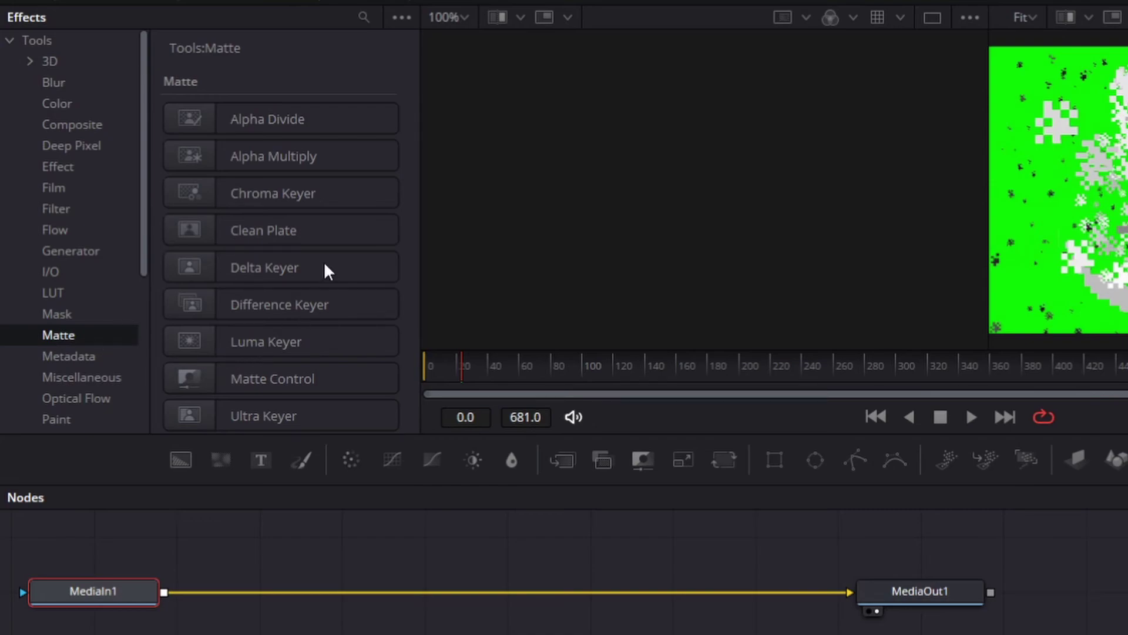
pyautogui.click(339, 279)
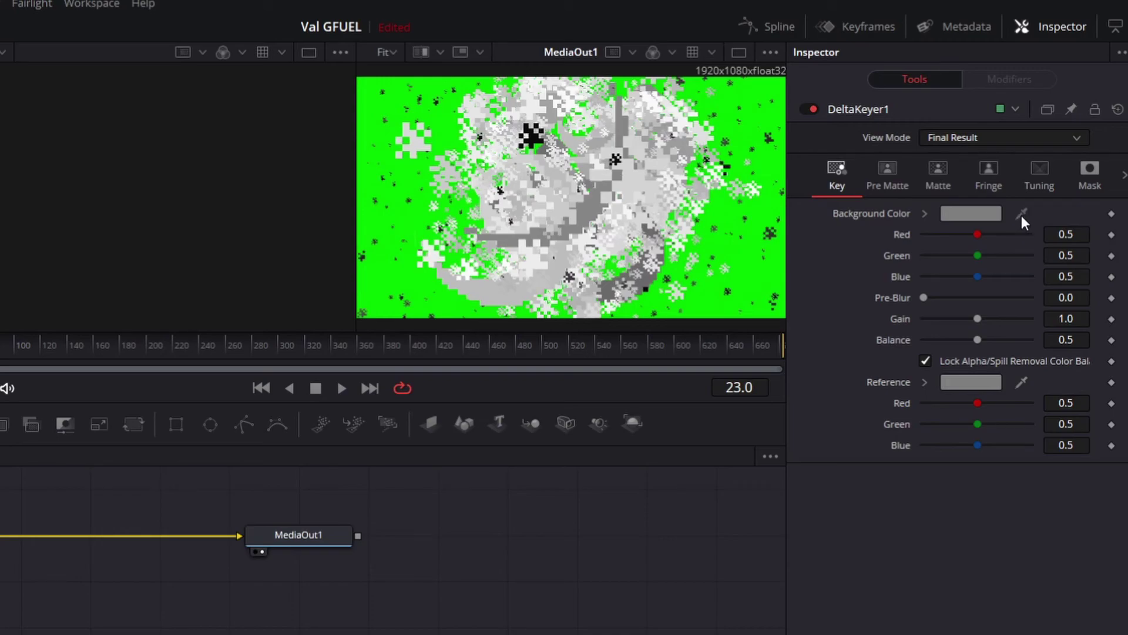
# Sample the green background as the Delta Keyer's background color and open its Matte settings.
pyautogui.moveTo(1021, 215); pyautogui.dragTo(722, 218)
pyautogui.click(884, 182)
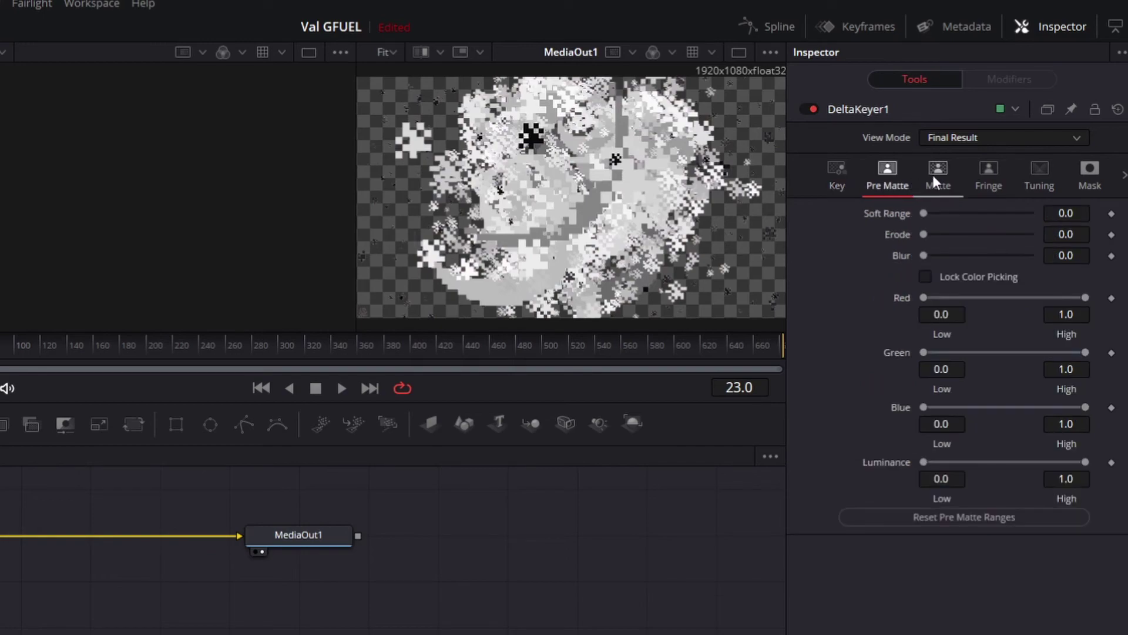
pyautogui.click(934, 179)
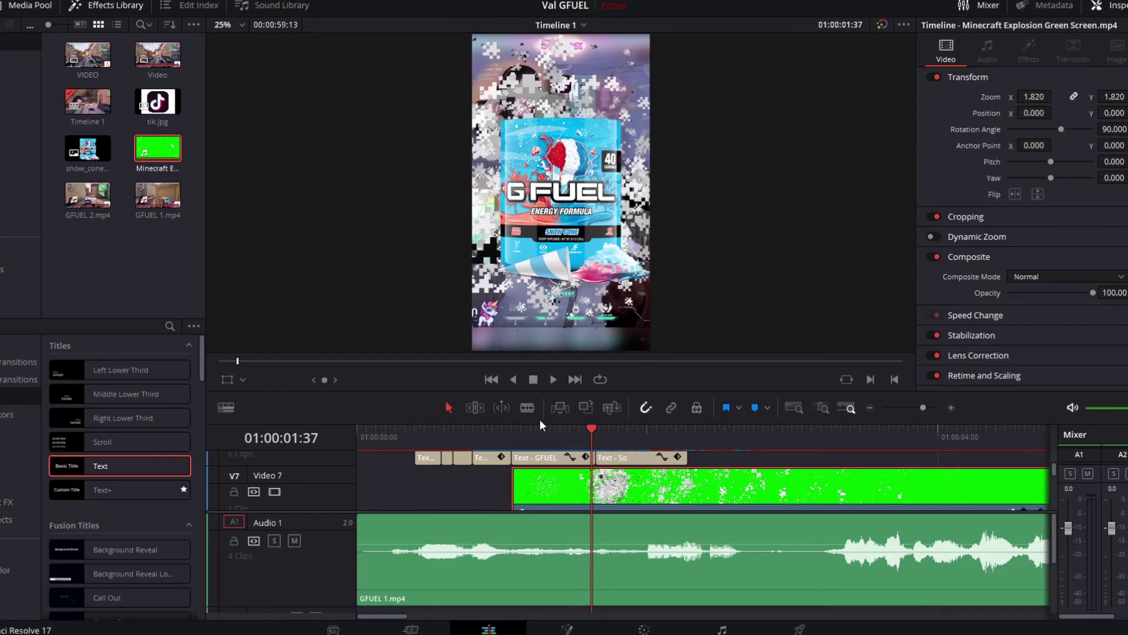
# Split the explosion clip where the GFUEL caption ends, delete the remainder, and replay the section from just before it.
pyautogui.click(535, 413)
pyautogui.click(598, 486)
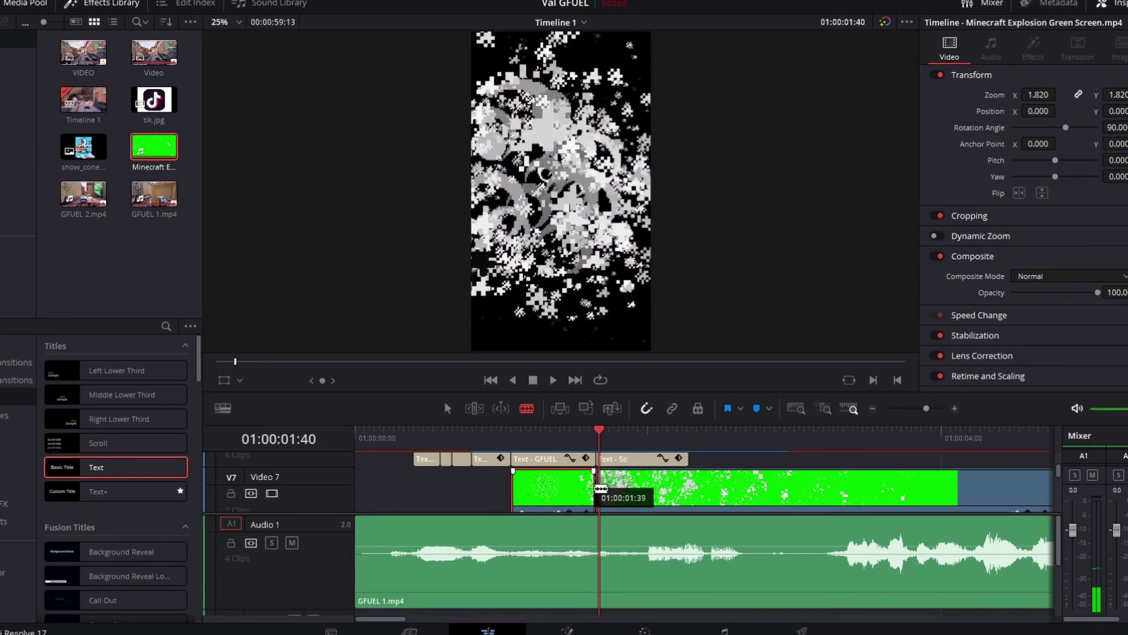
pyautogui.click(448, 409)
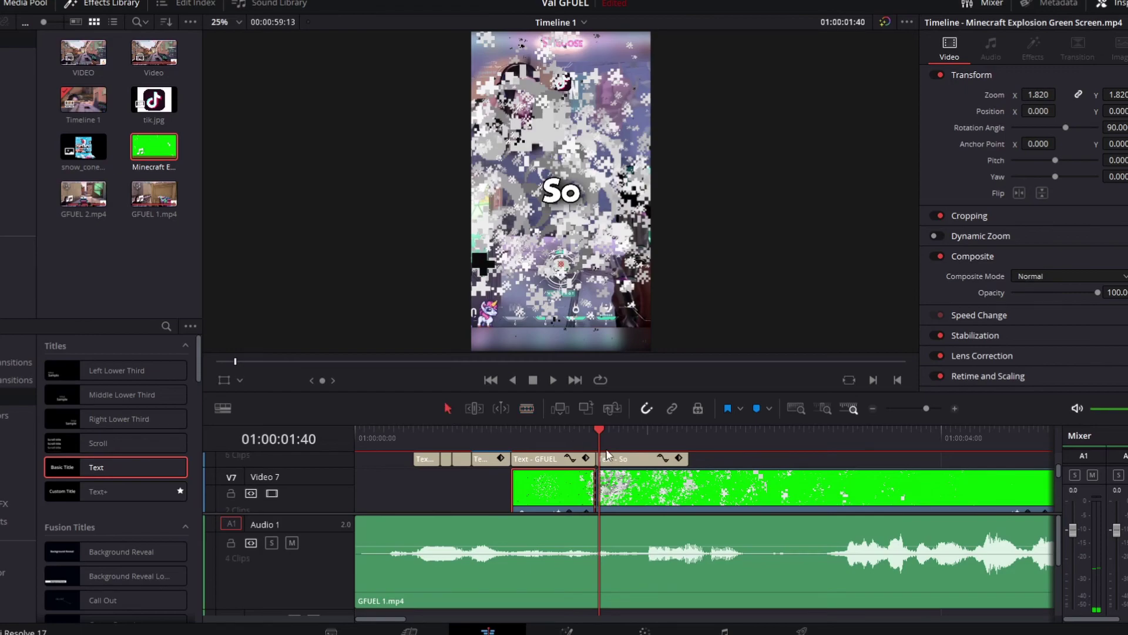
pyautogui.rightClick(732, 484)
pyautogui.click(788, 181)
pyautogui.click(477, 436)
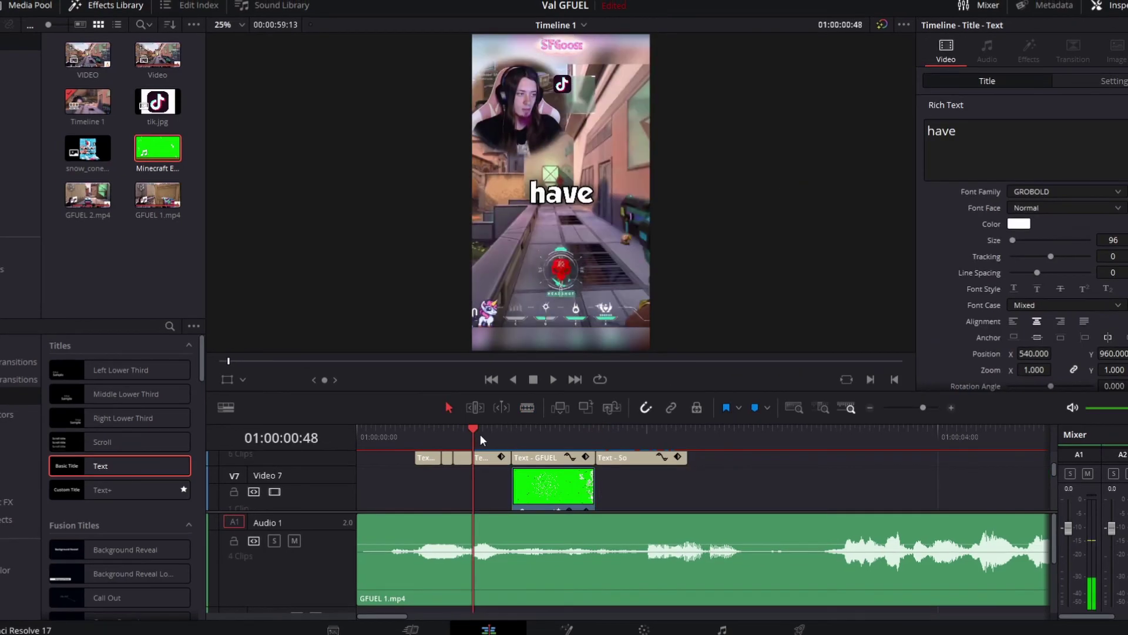
# Play the timeline from the "have" caption through the explosion effect into the "So" caption to check the result.
pyautogui.press('space')
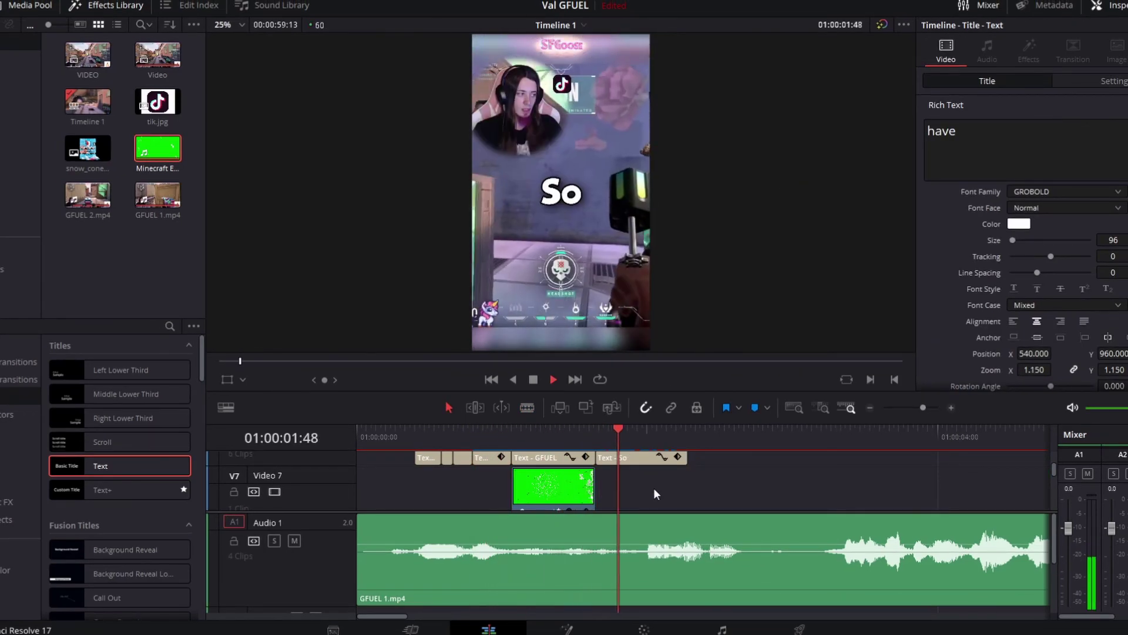
pyautogui.press('space')
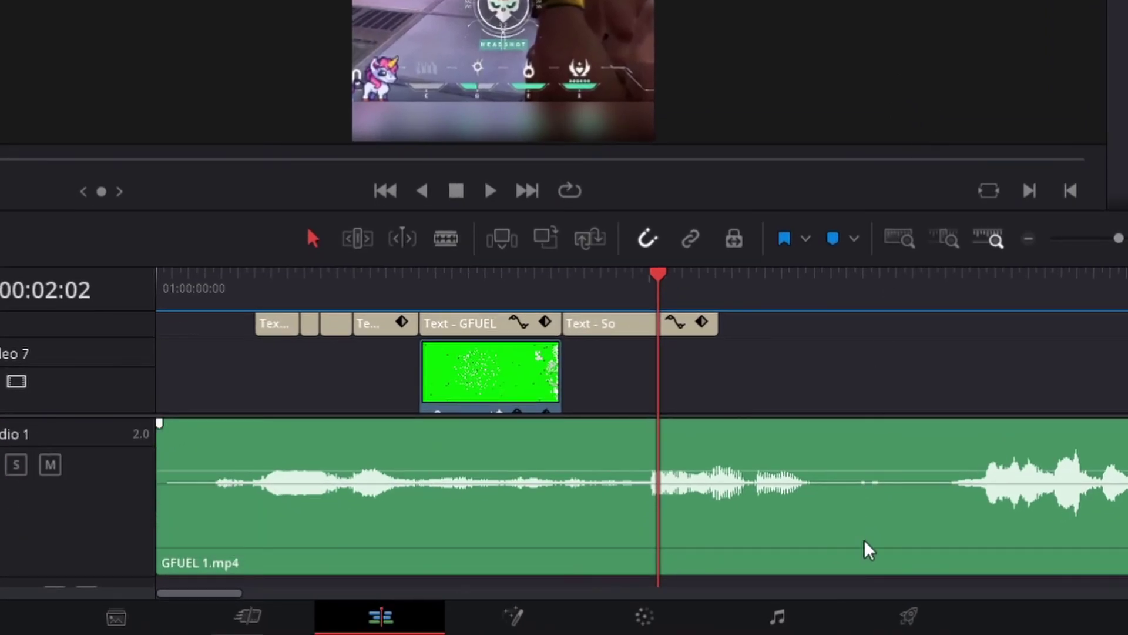
# Go to the Deliver page and set the custom render's video format to MP4.
pyautogui.click(914, 618)
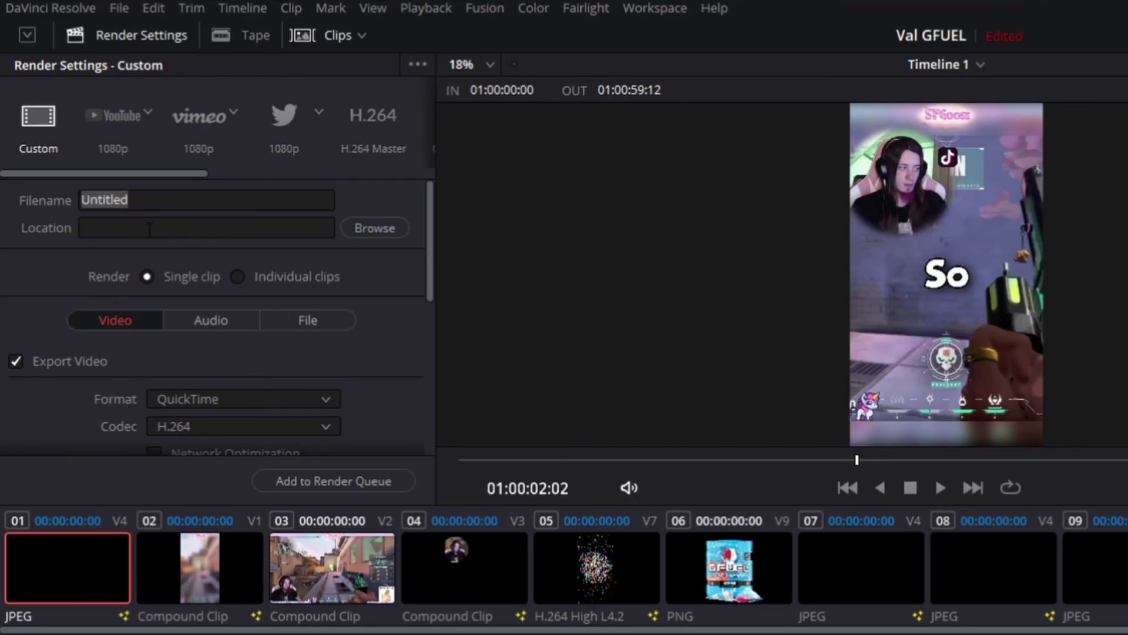
pyautogui.scroll(-3, 160, 235)
pyautogui.click(265, 281)
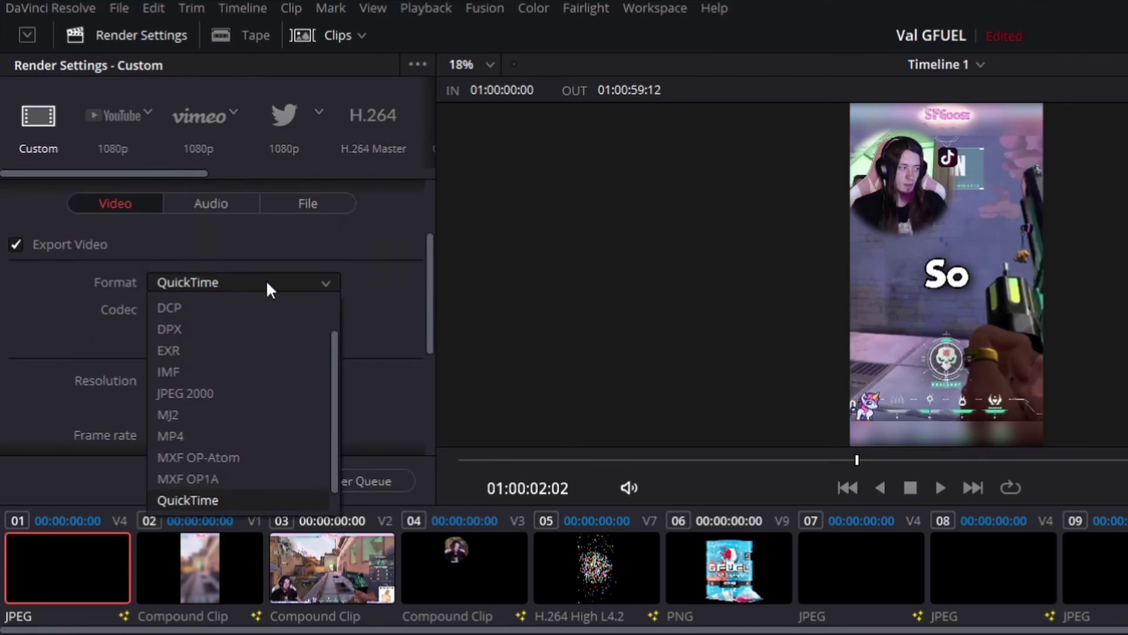
pyautogui.click(274, 431)
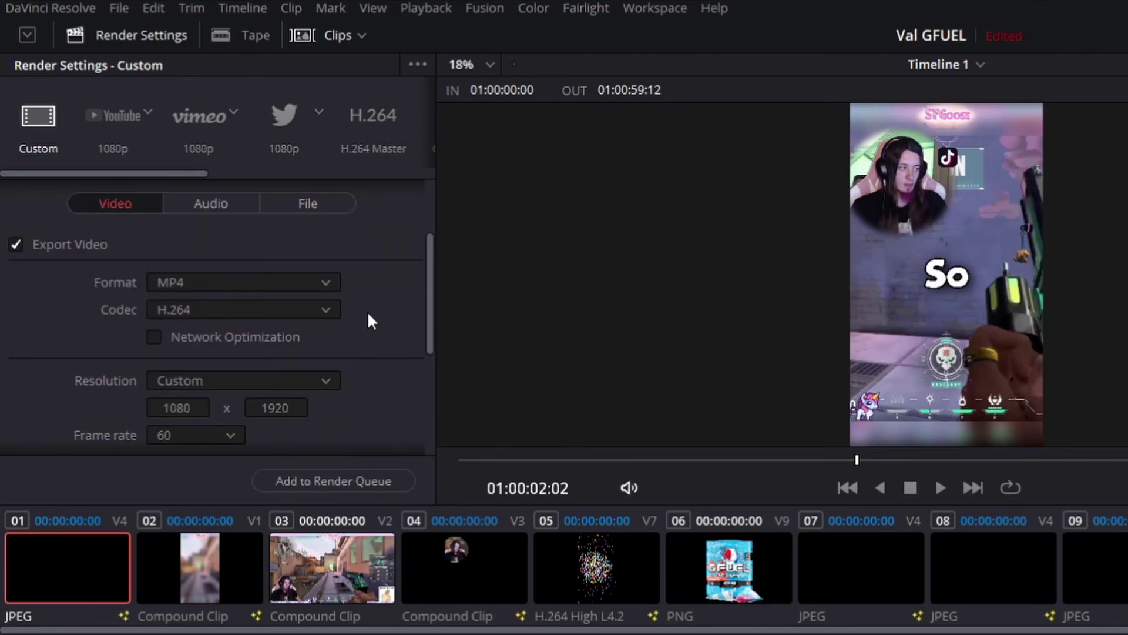
# Add the timeline to the render queue as 44.mp4 in the Downloads folder and render all queued jobs.
pyautogui.scroll(-3, 368, 315)
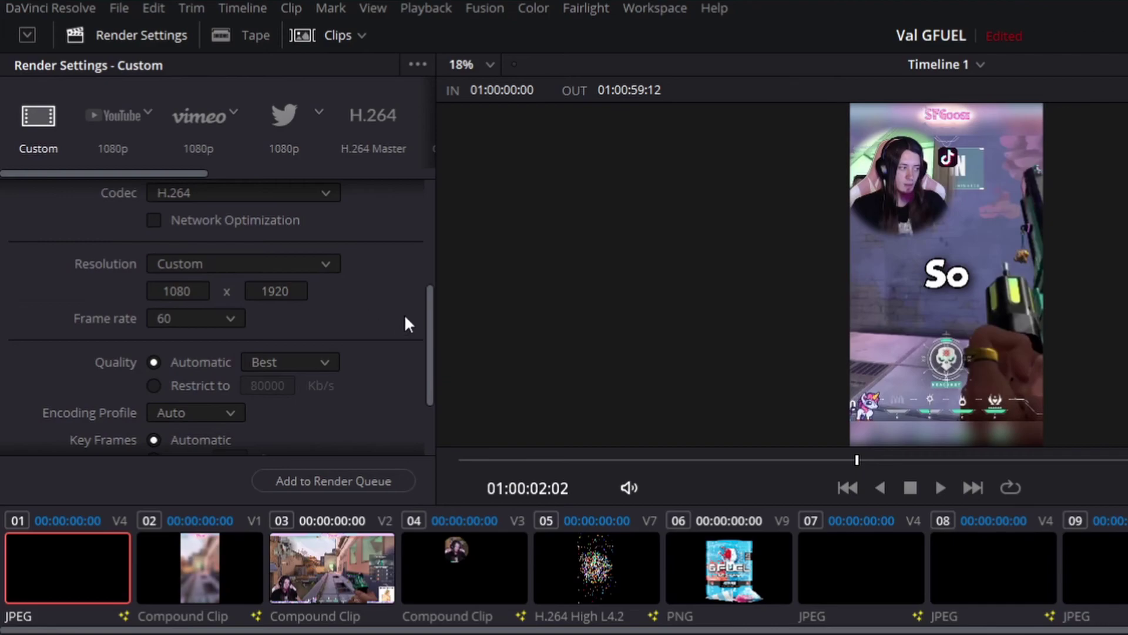
pyautogui.click(344, 481)
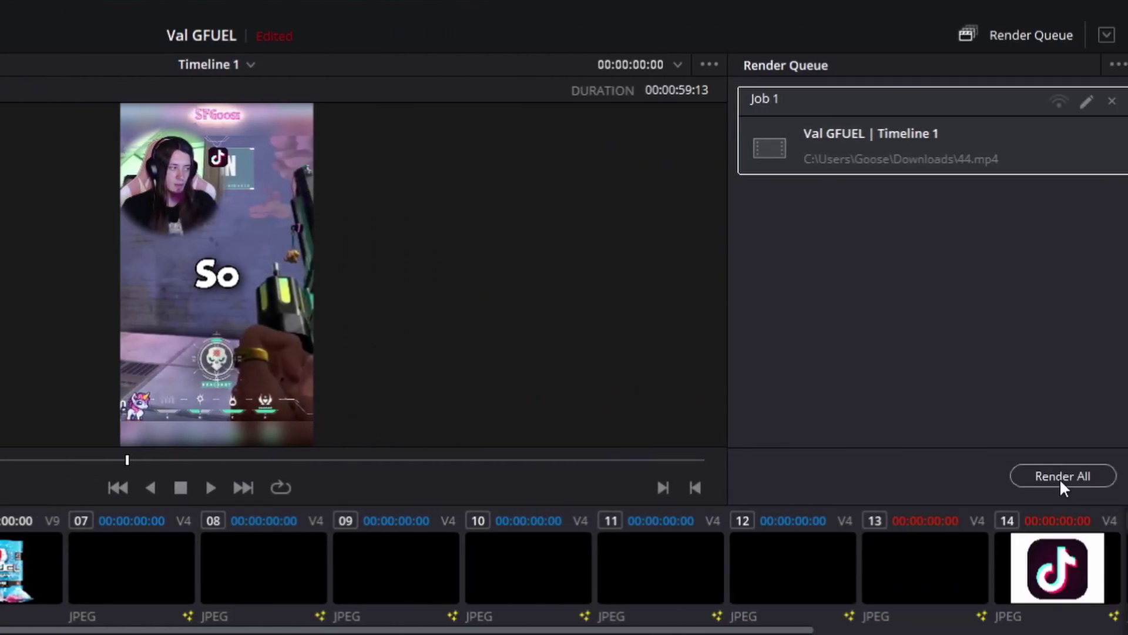
pyautogui.click(1060, 477)
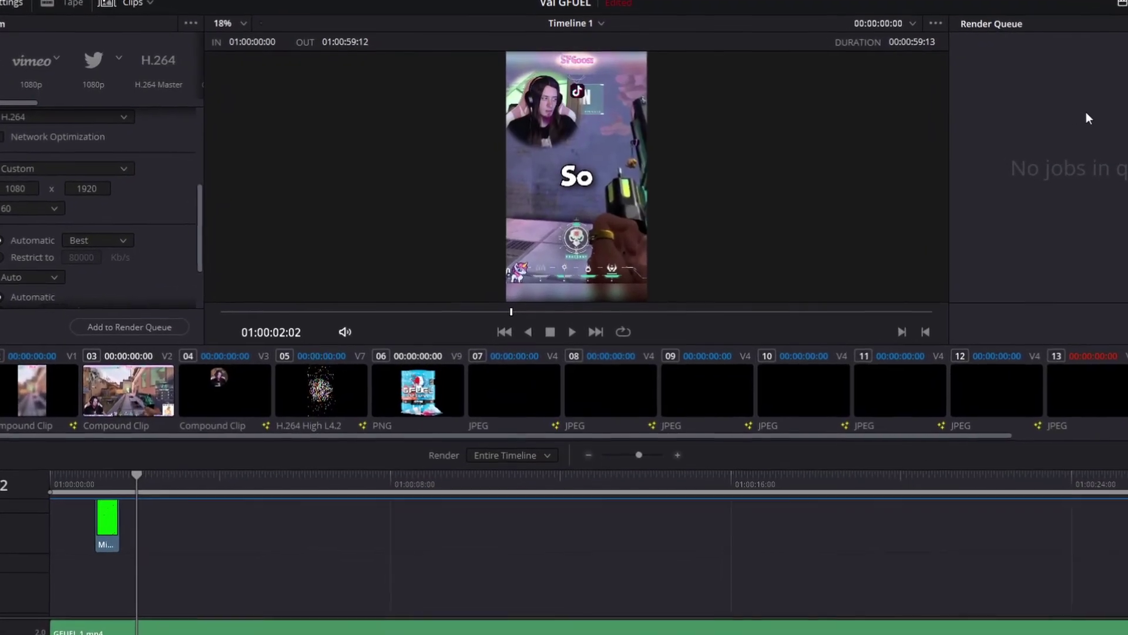